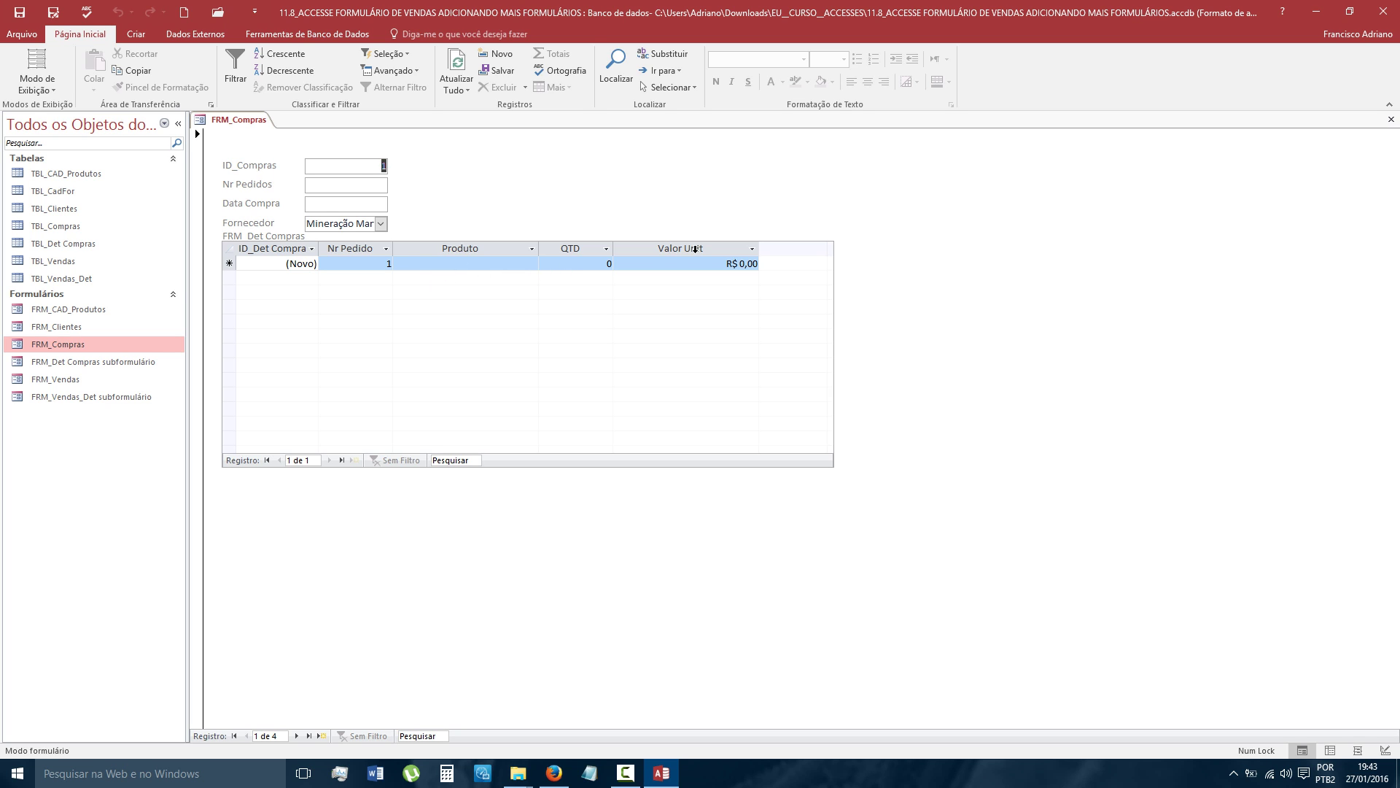
# - Close the FRM_Compras form and open the TBL_Det Compras table in Design view
pyautogui.rightClick(240, 120)
pyautogui.click(274, 146)
pyautogui.click(61, 243)
pyautogui.doubleClick(63, 244)
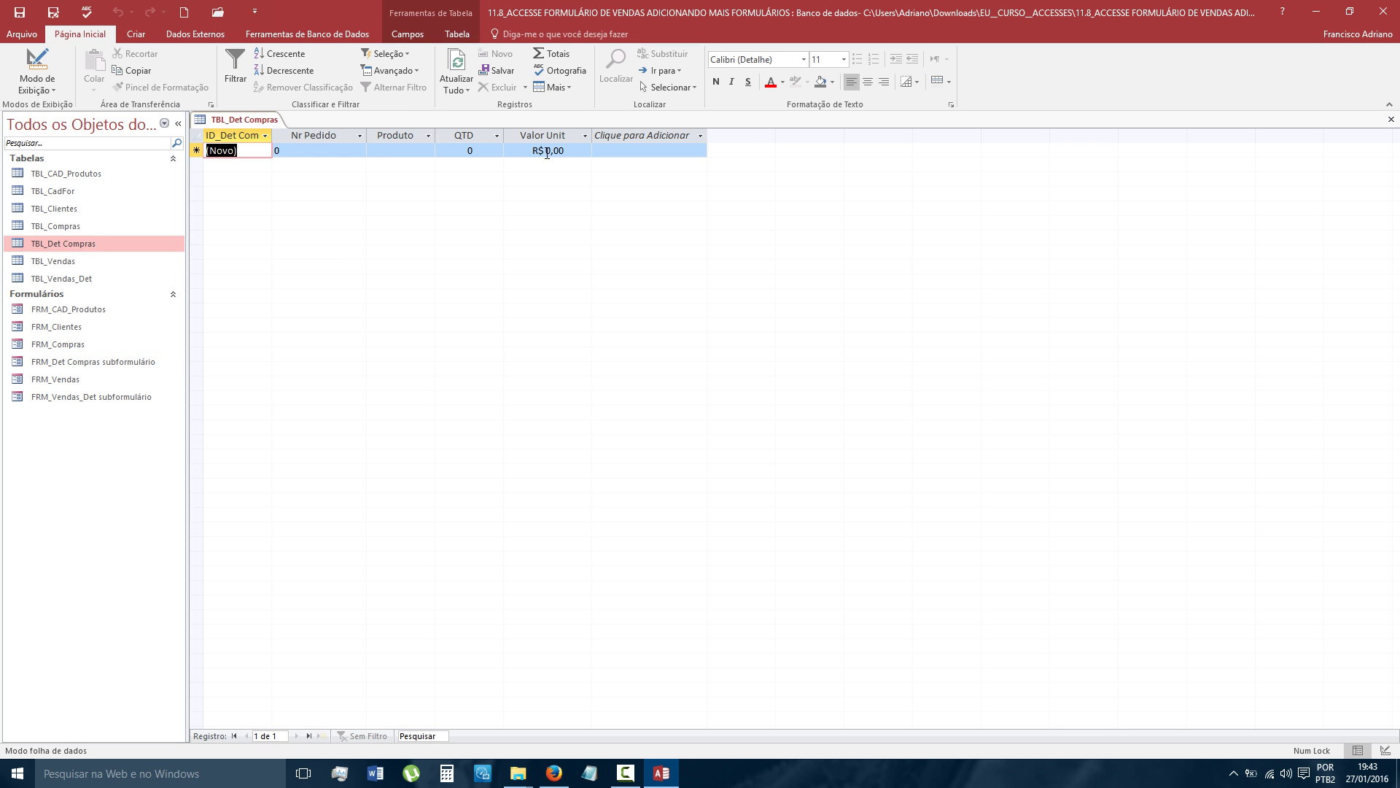
pyautogui.click(37, 64)
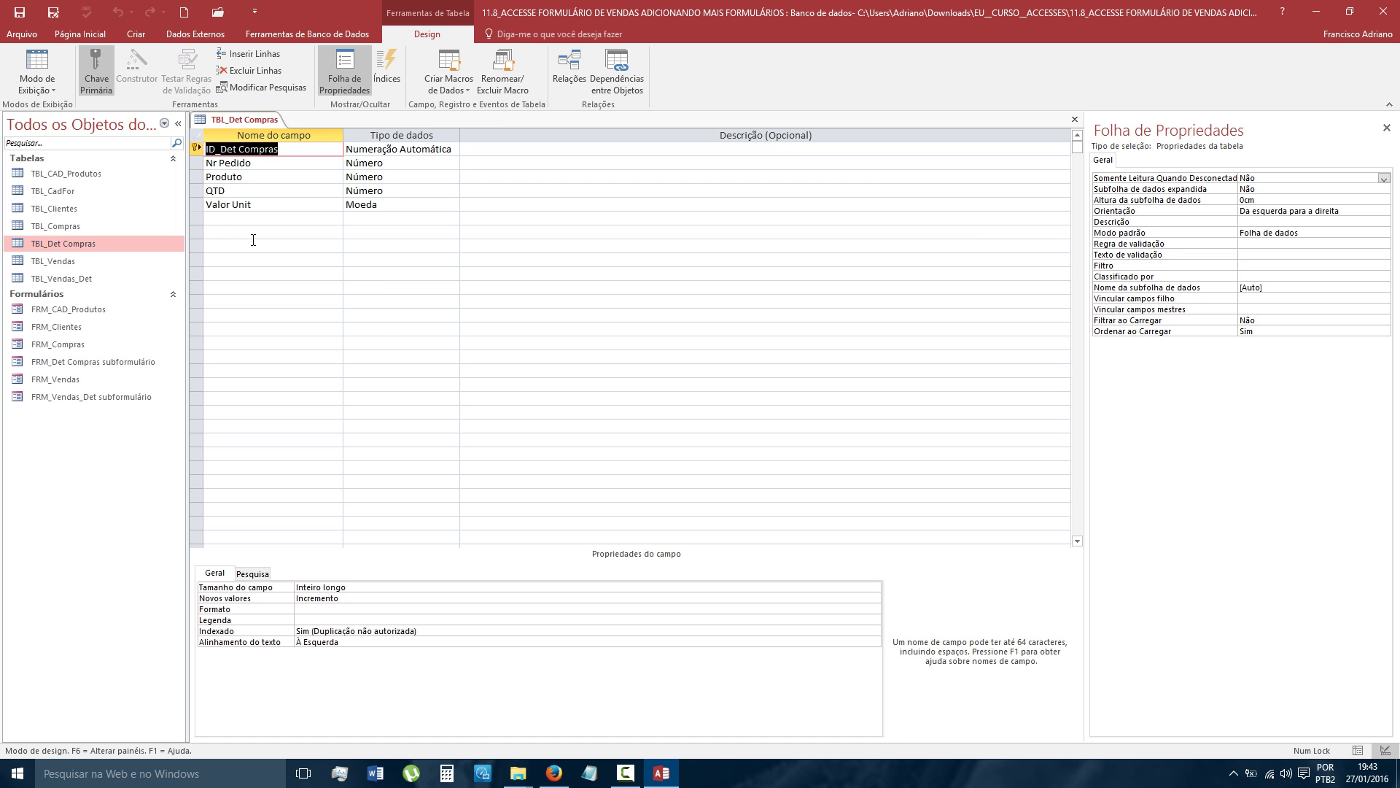
# - Rename the Valor Unit field to ValorUnit, then save and close the TBL_Det Compras table
pyautogui.click(232, 206)
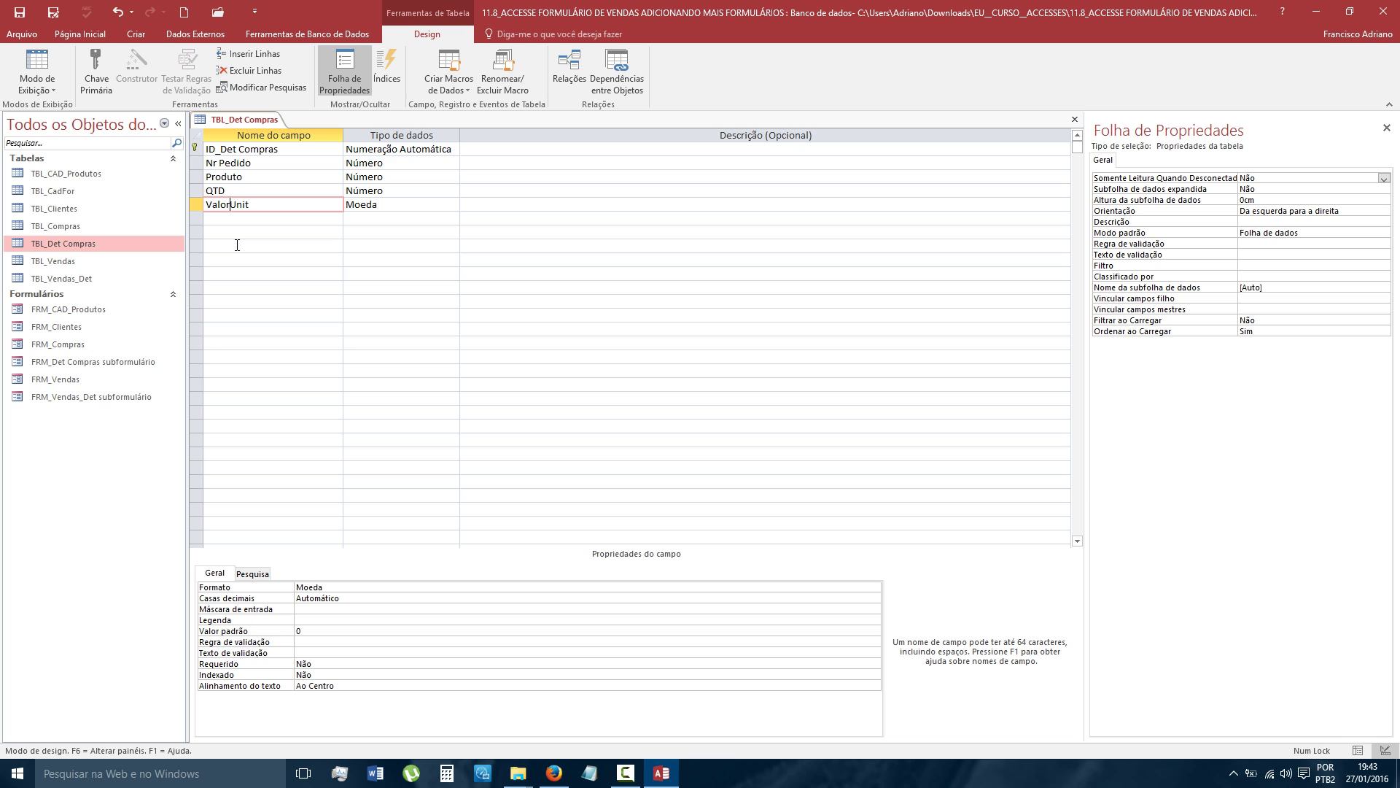
pyautogui.click(20, 12)
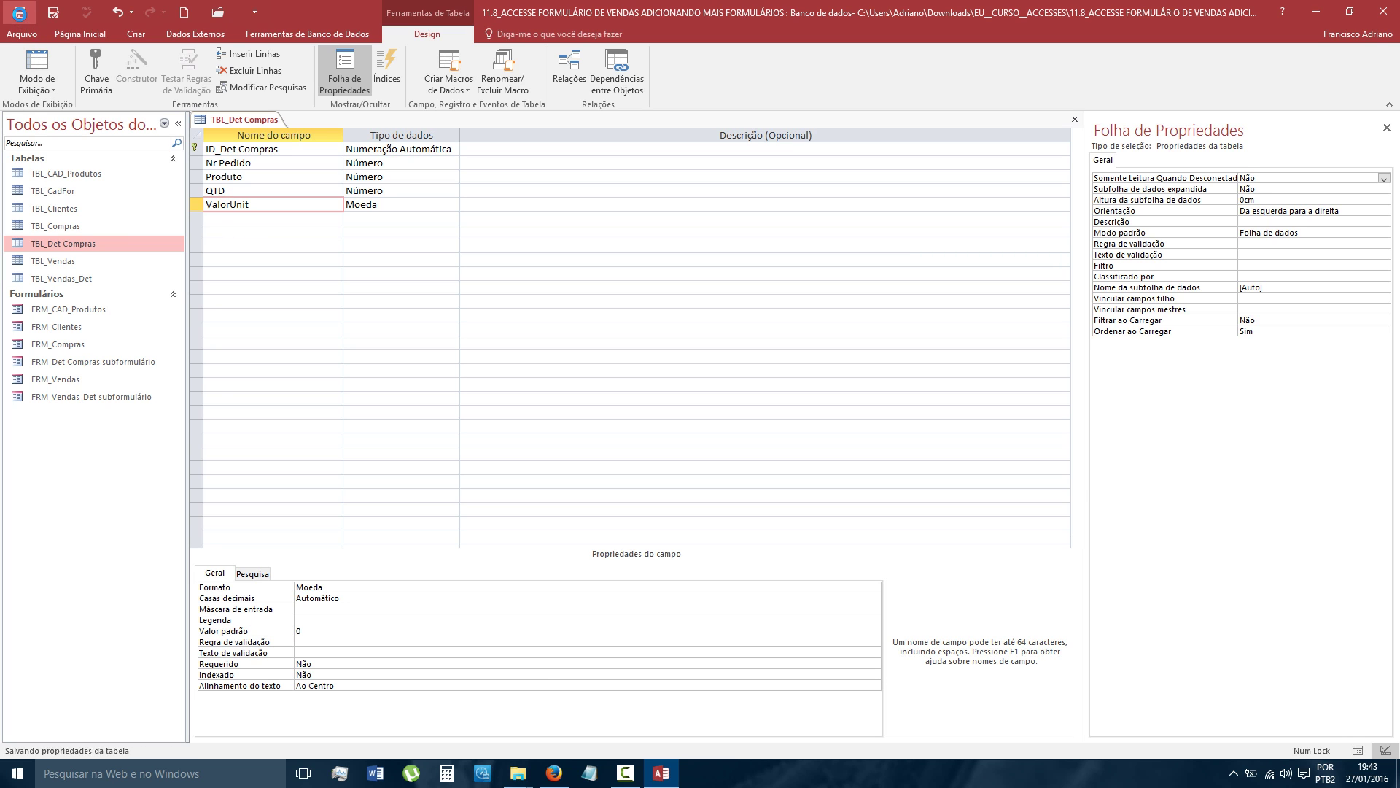
pyautogui.rightClick(250, 121)
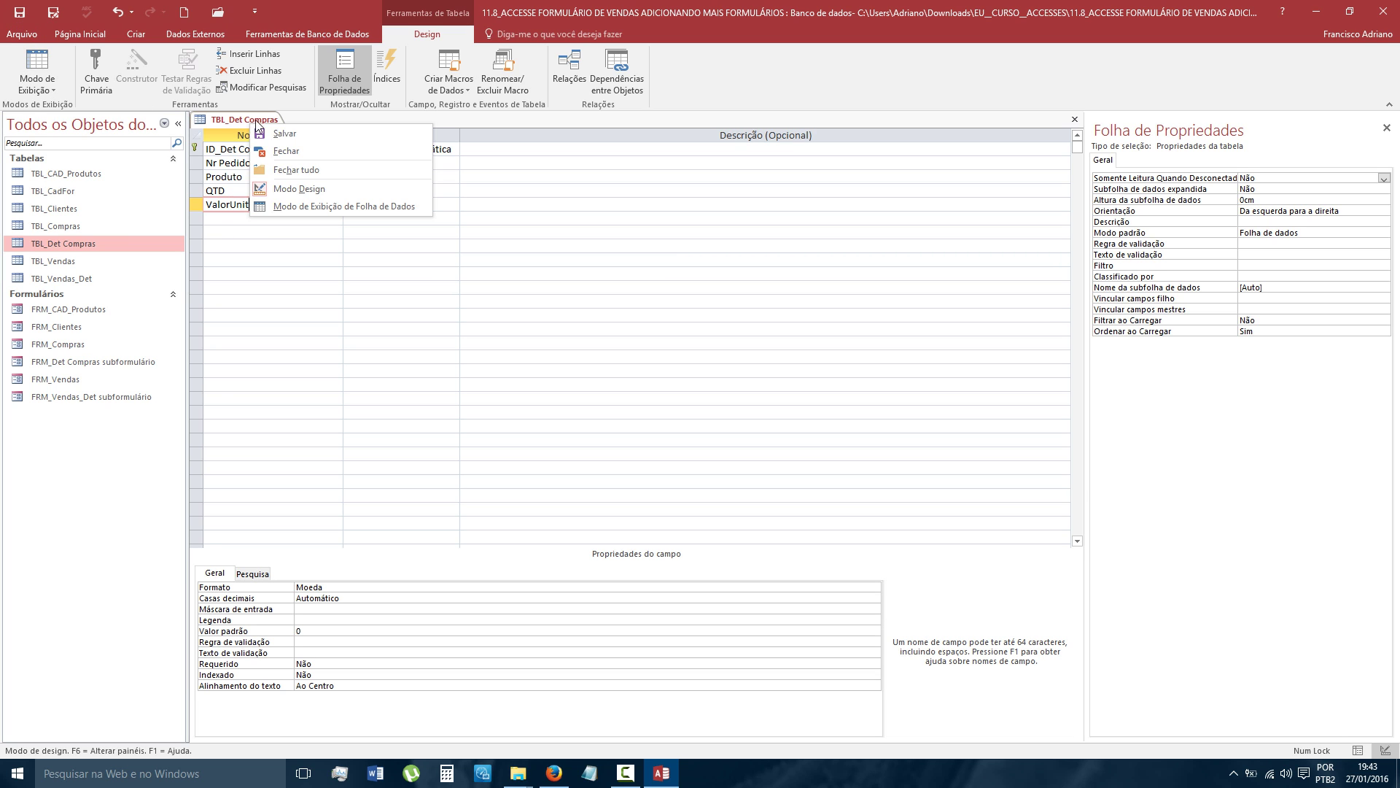
pyautogui.click(264, 131)
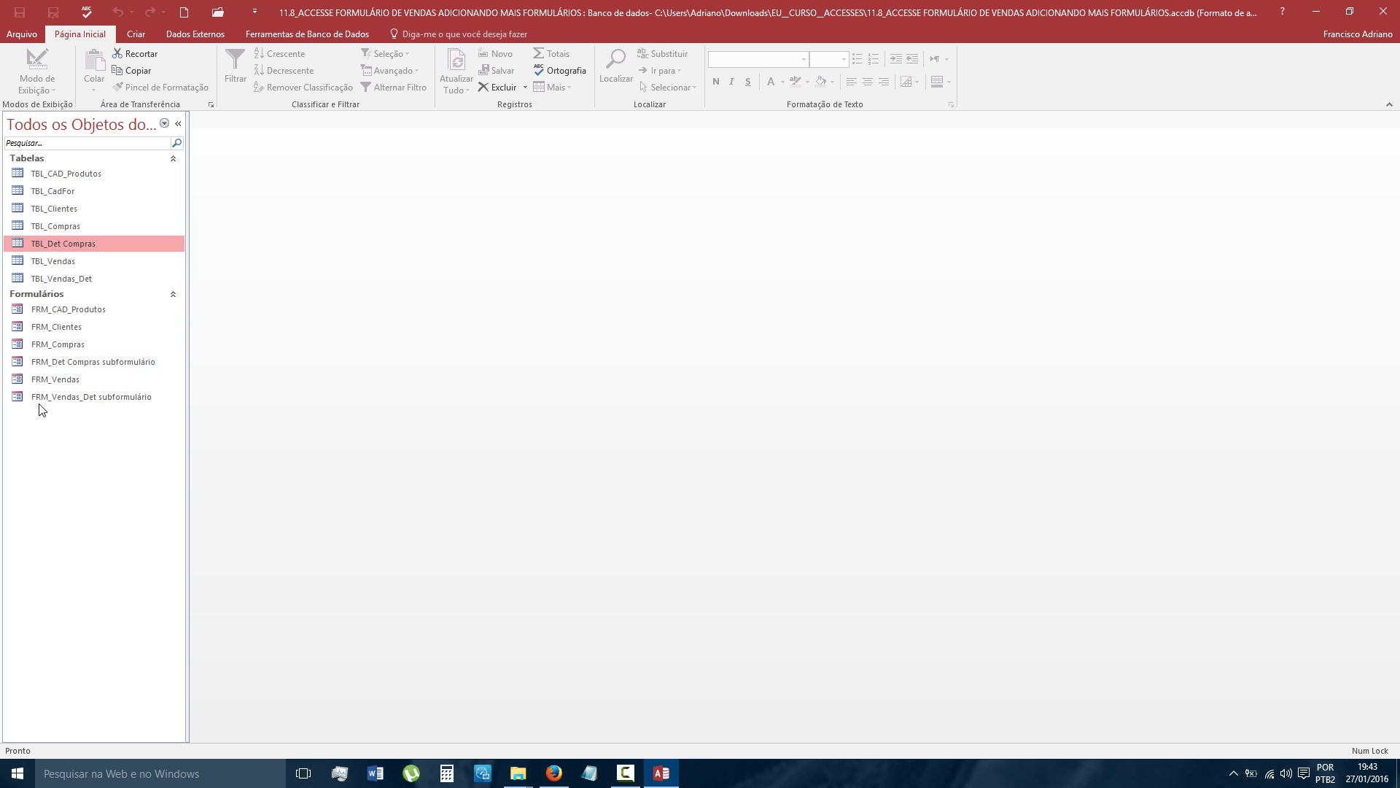
# - Reopen the FRM_Compras form, check the ValorUnit column in its subform, and switch the form to Design view
pyautogui.click(73, 347)
pyautogui.doubleClick(73, 346)
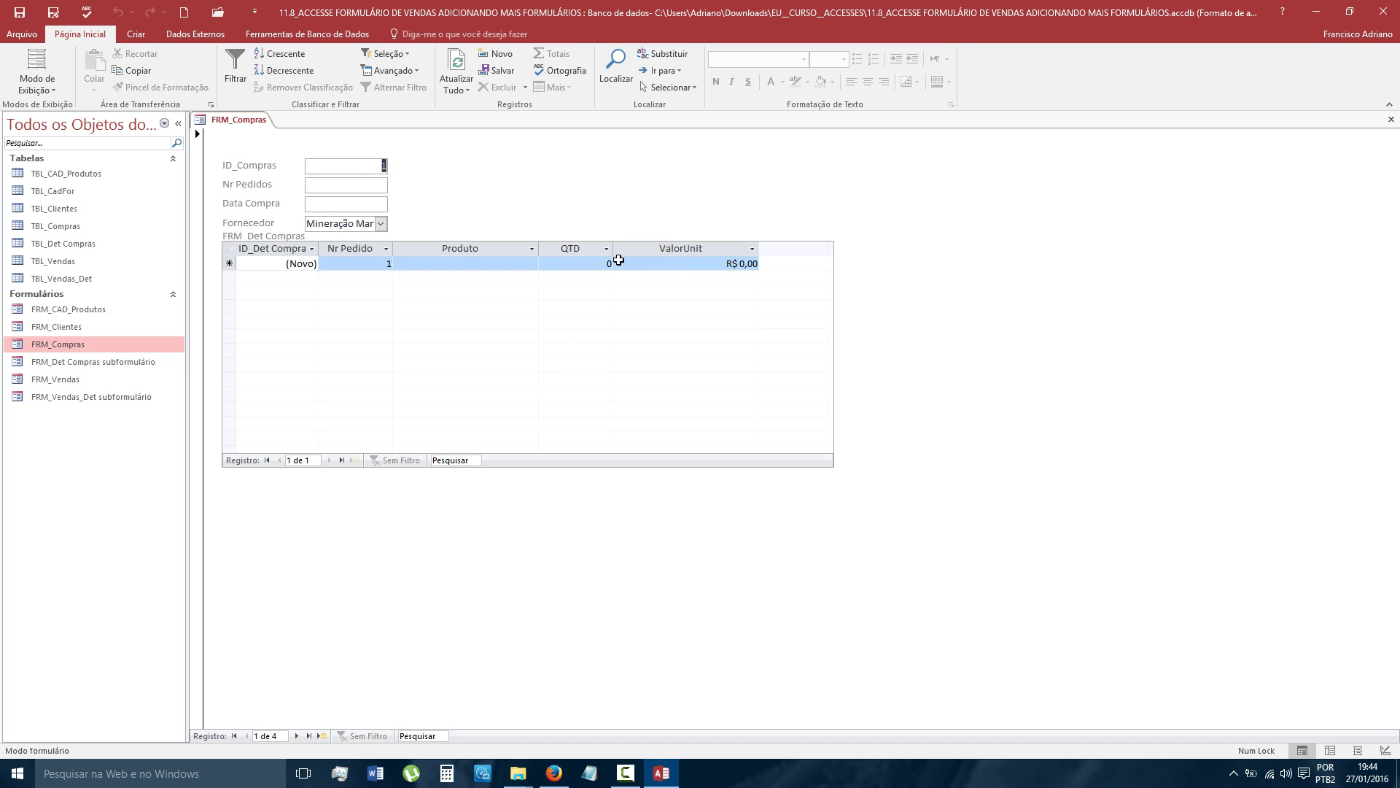
pyautogui.click(693, 266)
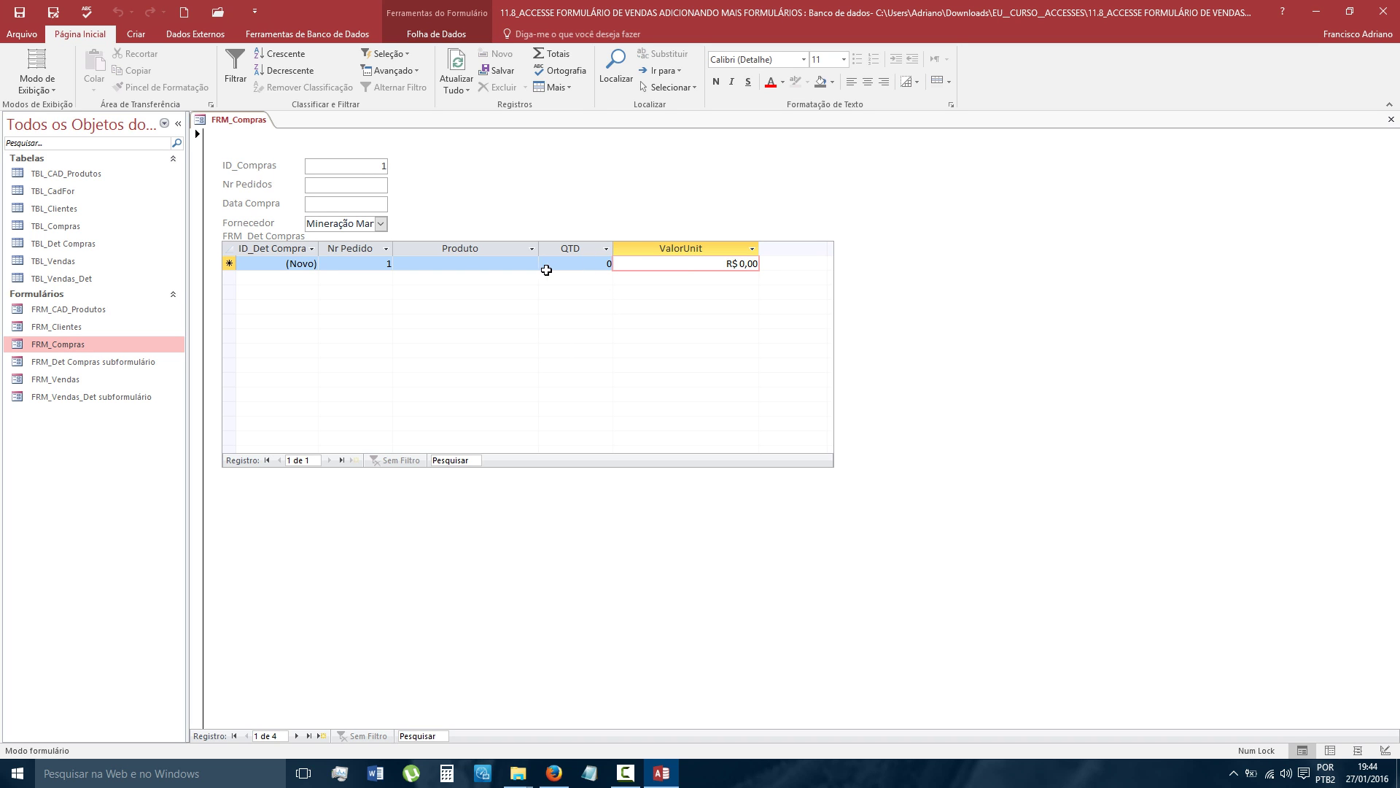
pyautogui.rightClick(247, 121)
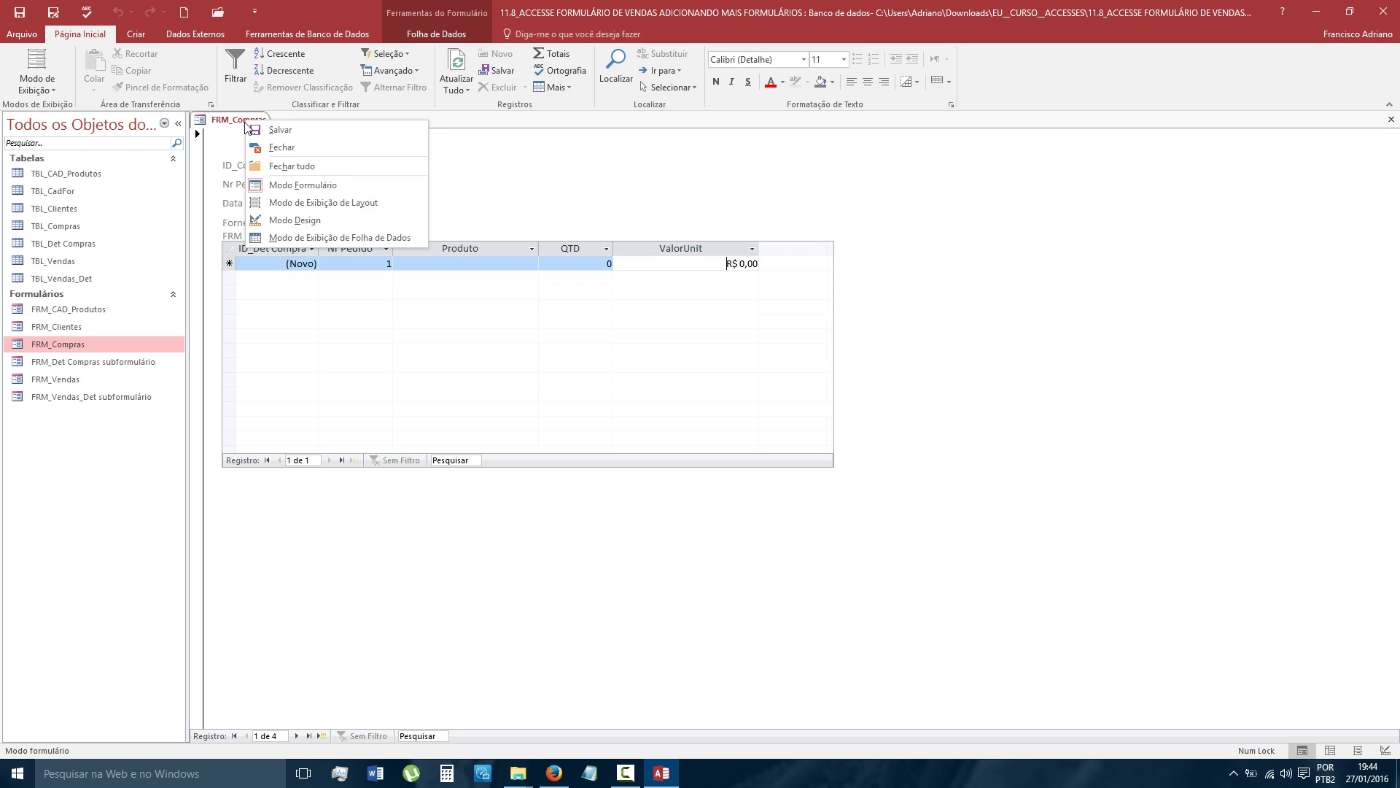
pyautogui.click(34, 87)
pyautogui.click(48, 210)
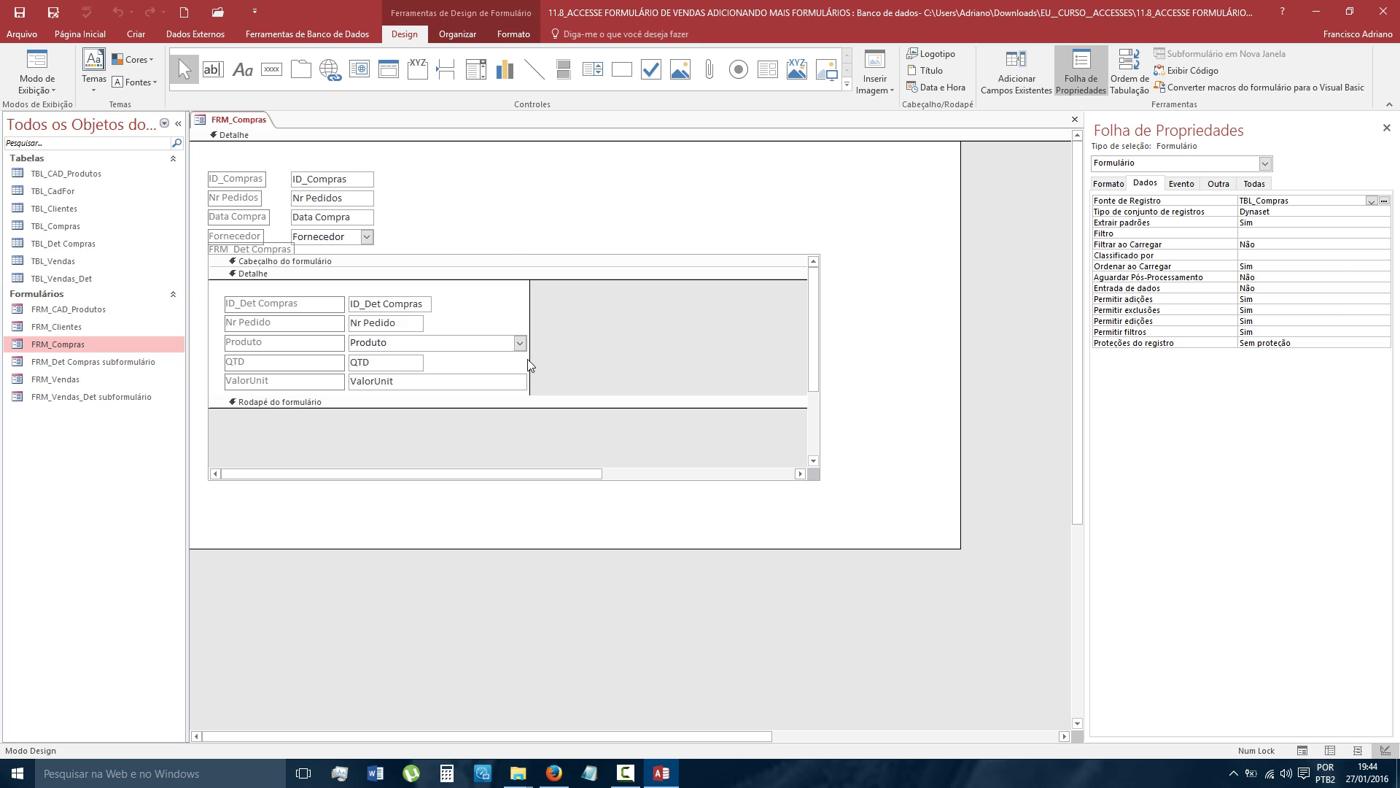
# - Enlarge the purchase details subform's Detail section downward and widen it beyond the ValorUnit field
pyautogui.click(541, 371)
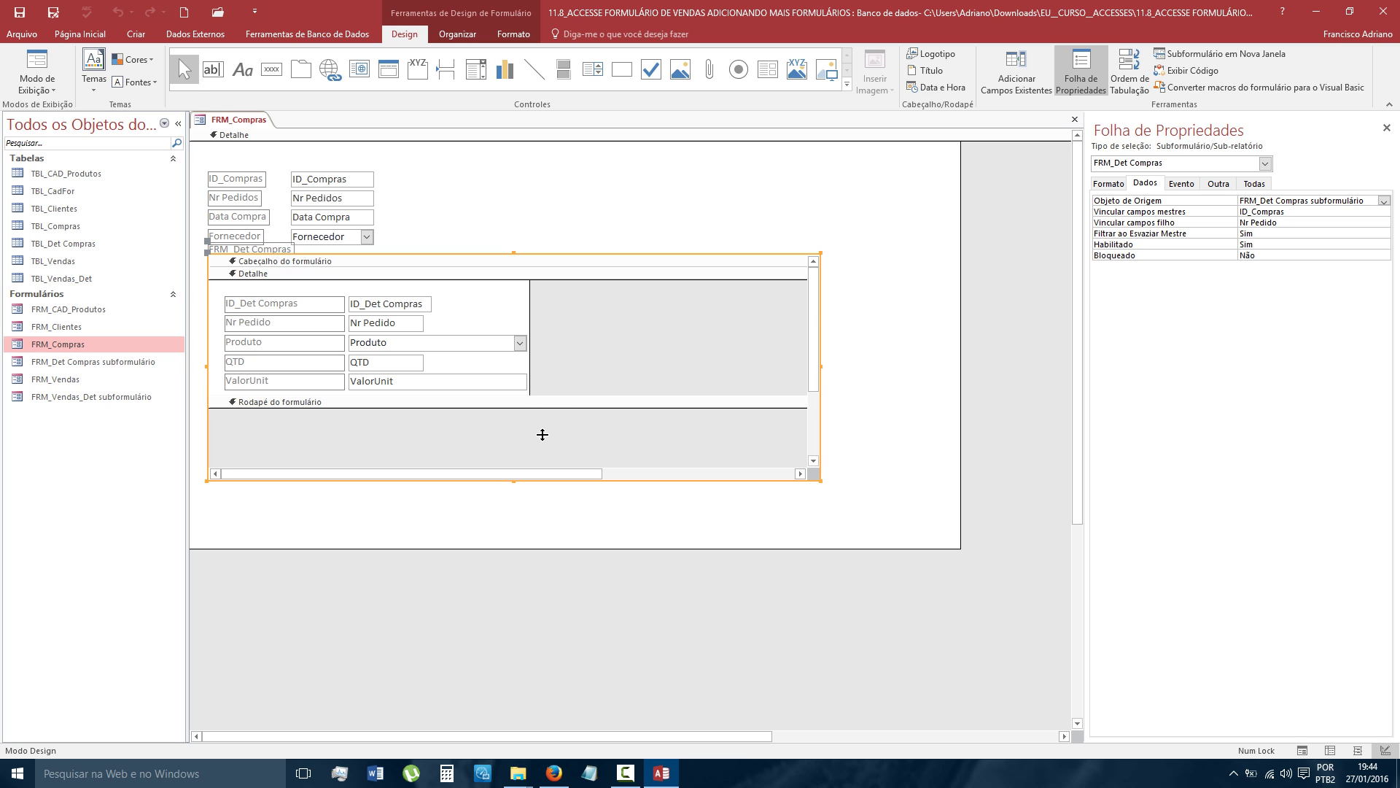
pyautogui.click(542, 435)
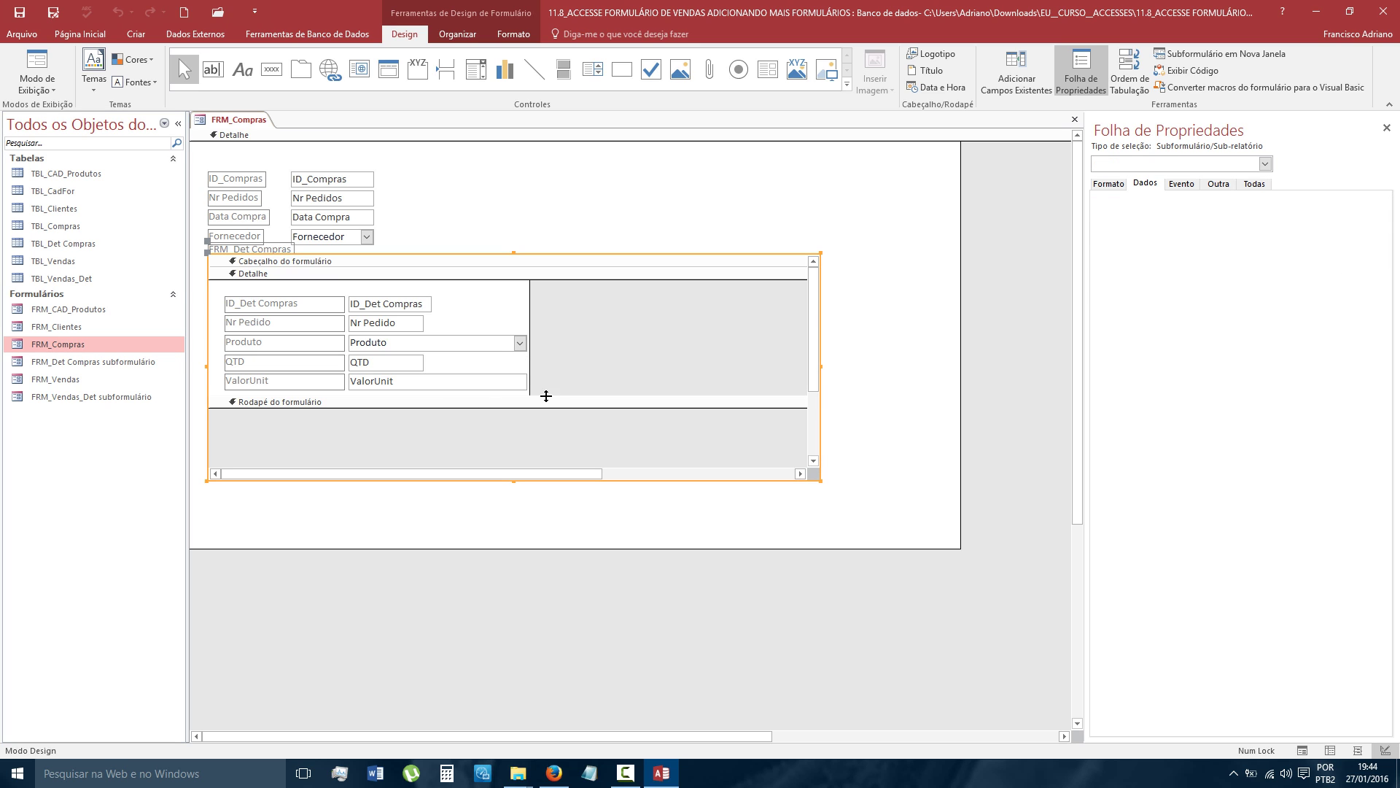
pyautogui.click(547, 396)
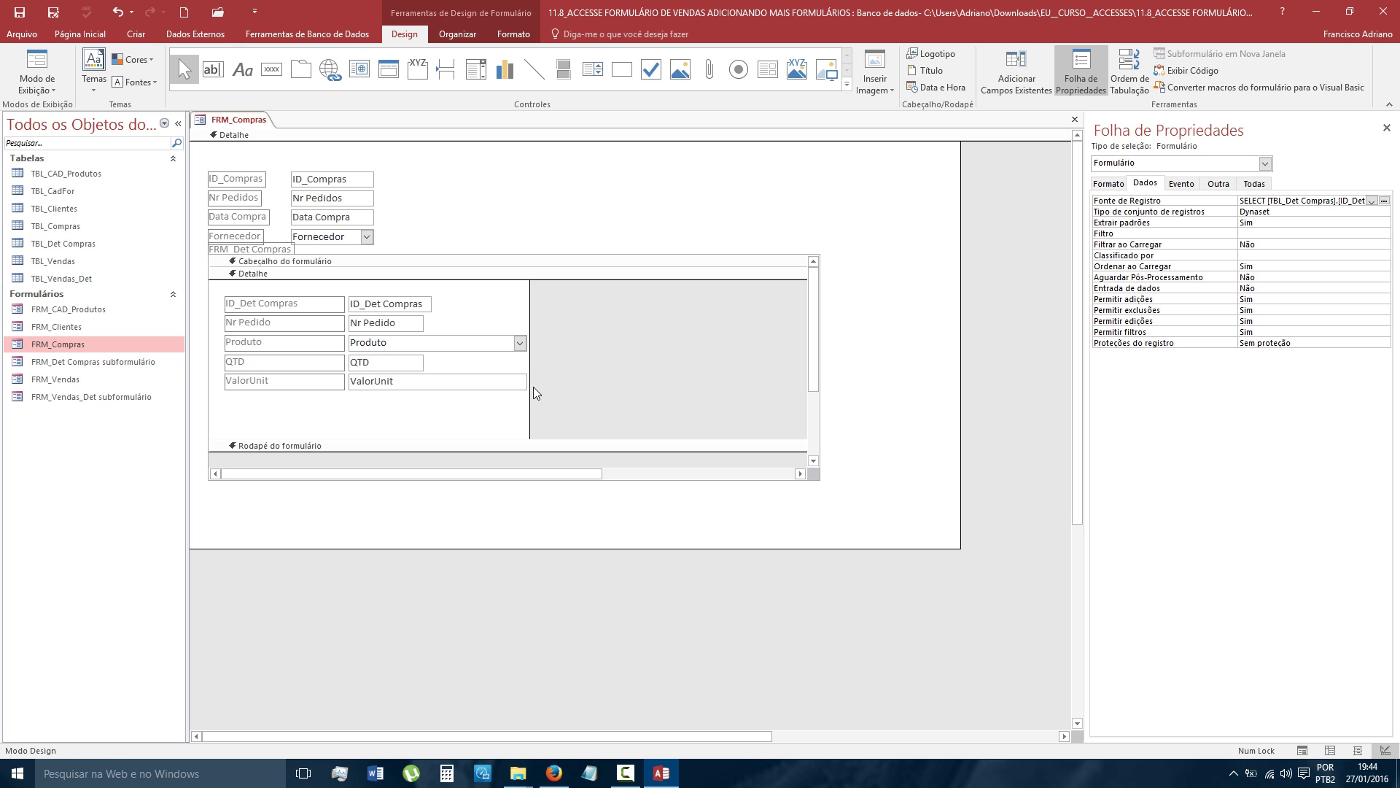
pyautogui.click(533, 387)
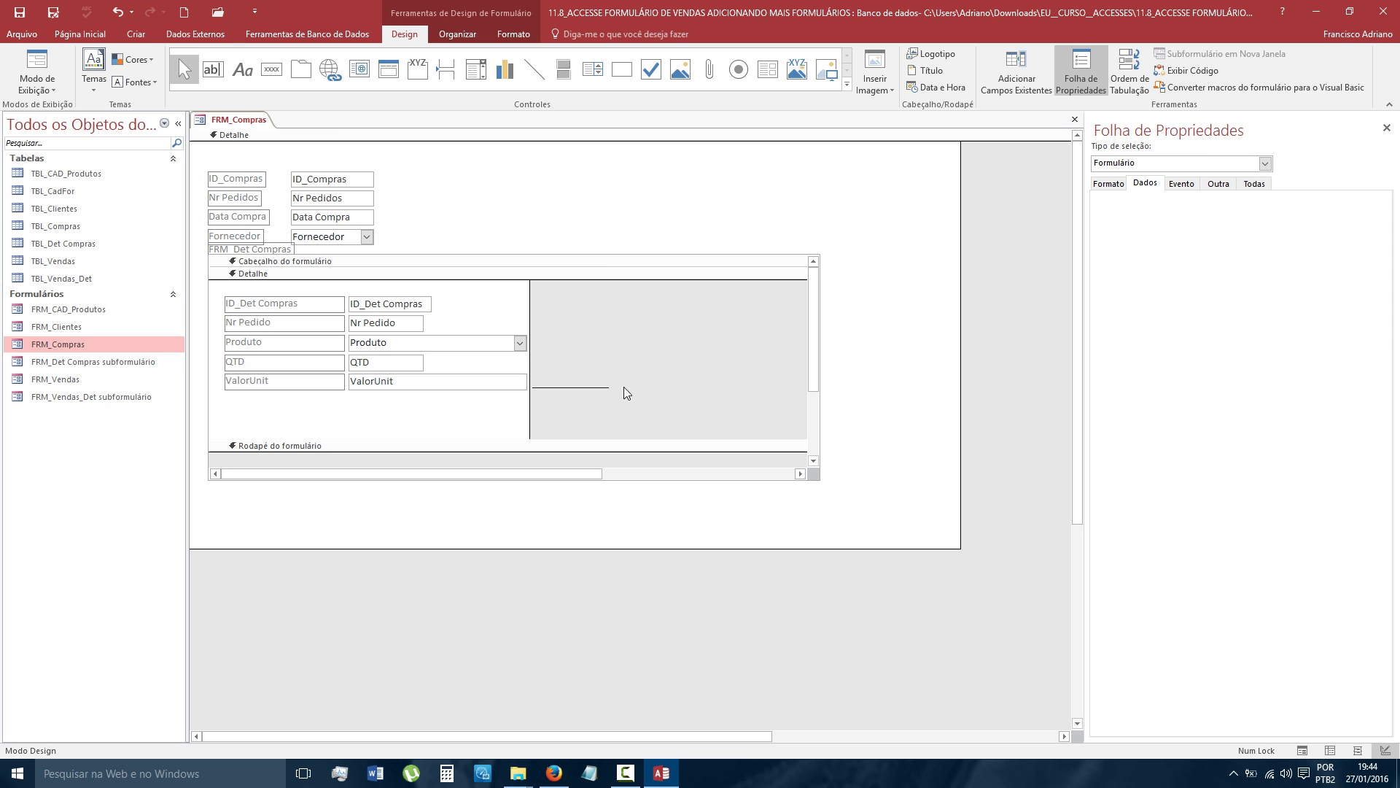
pyautogui.click(530, 374)
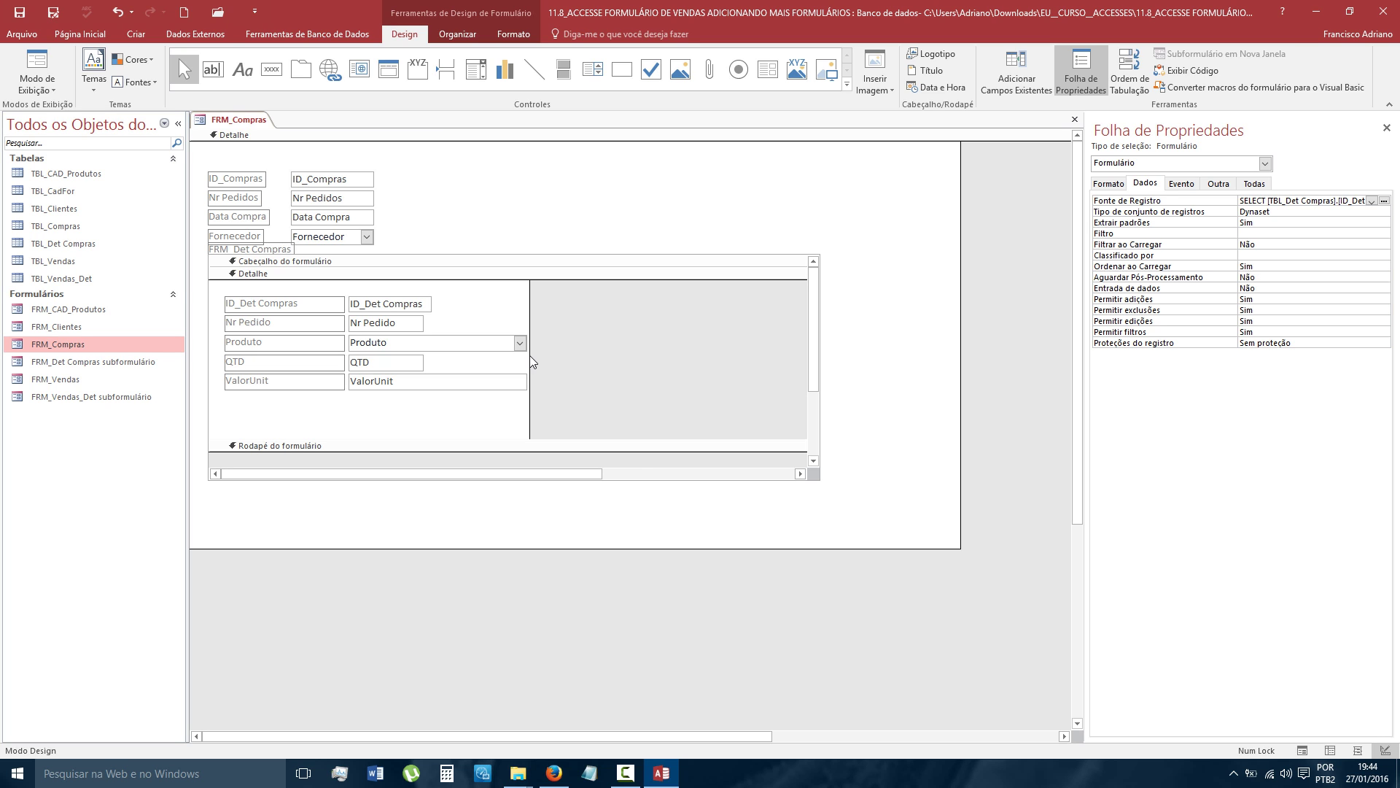
pyautogui.moveTo(575, 359); pyautogui.dragTo(646, 360)
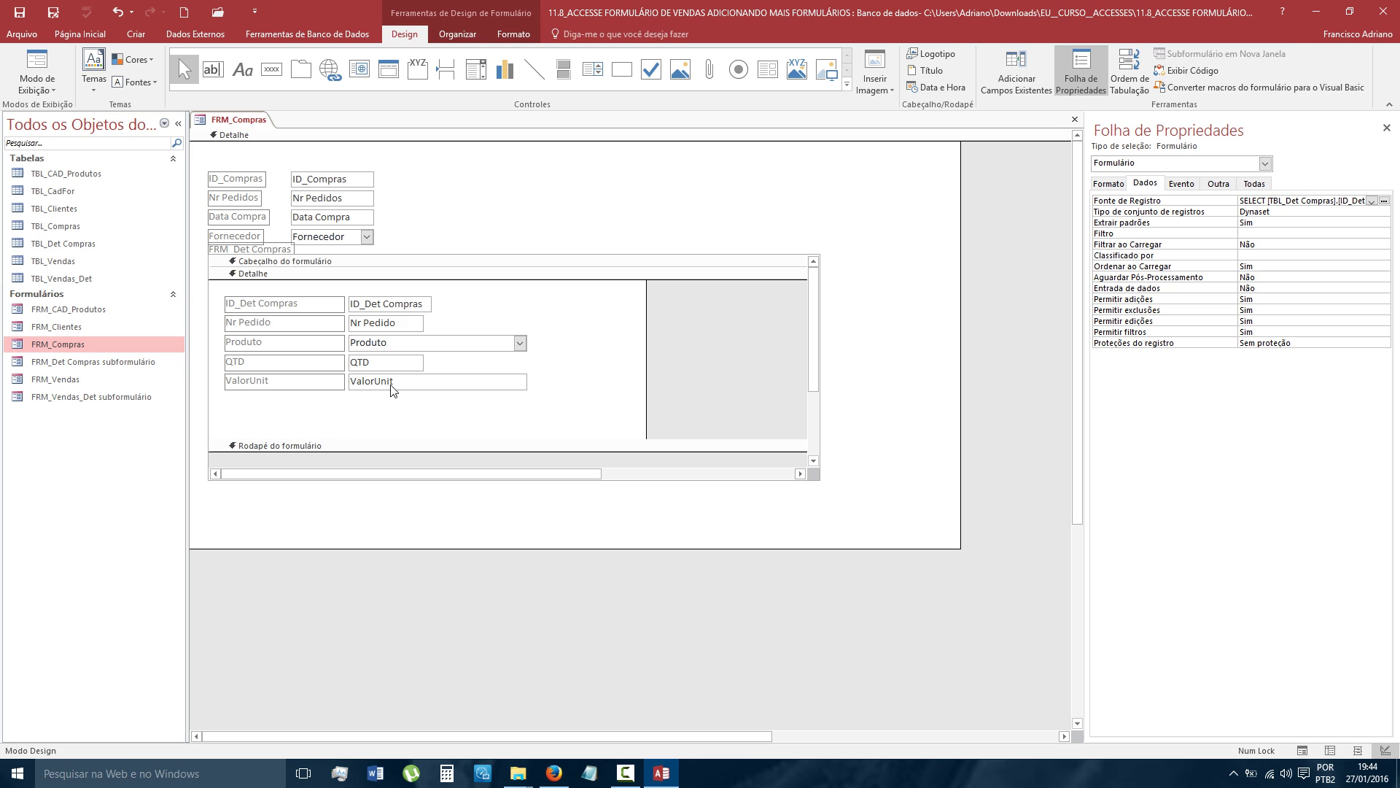
# - Open the purchase details subform's record source in the query builder
pyautogui.rightClick(584, 340)
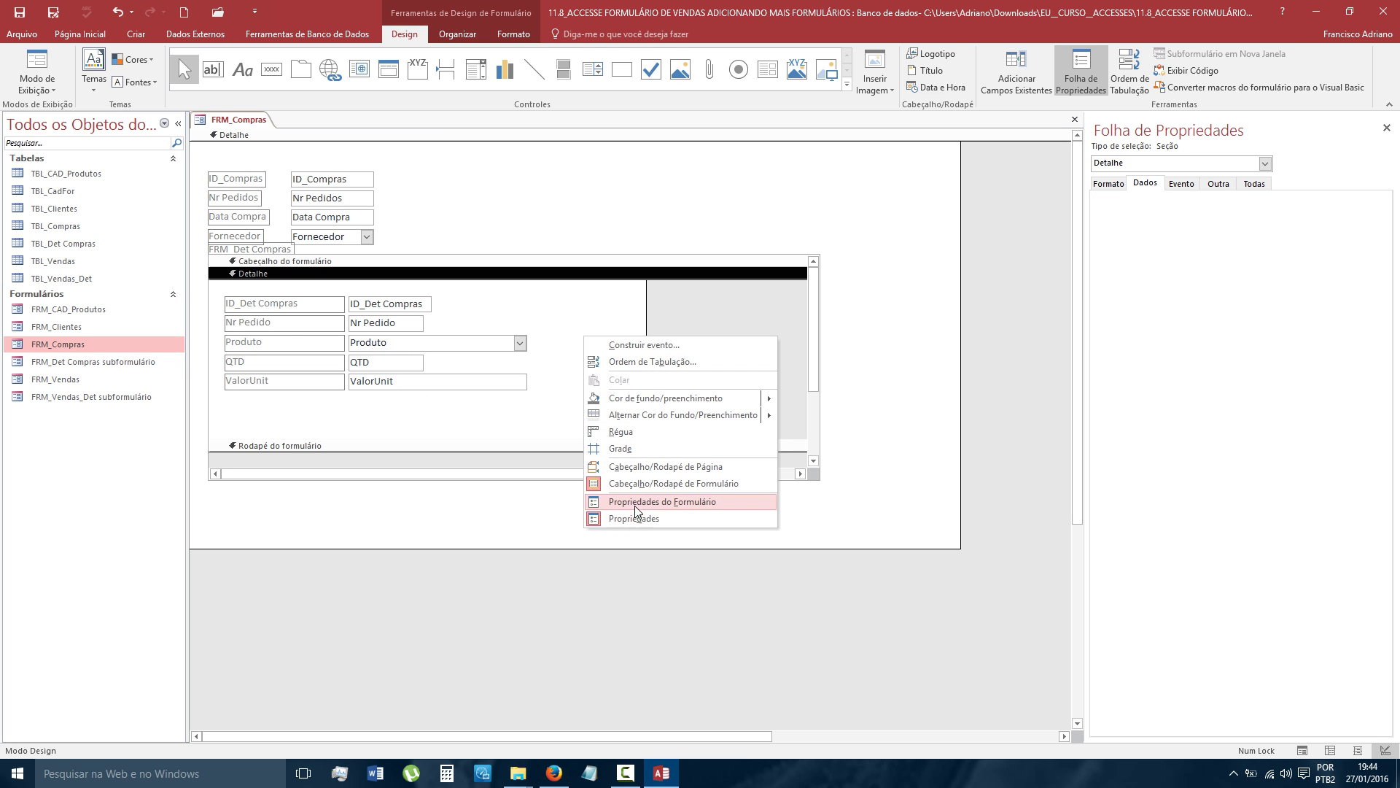
pyautogui.click(636, 502)
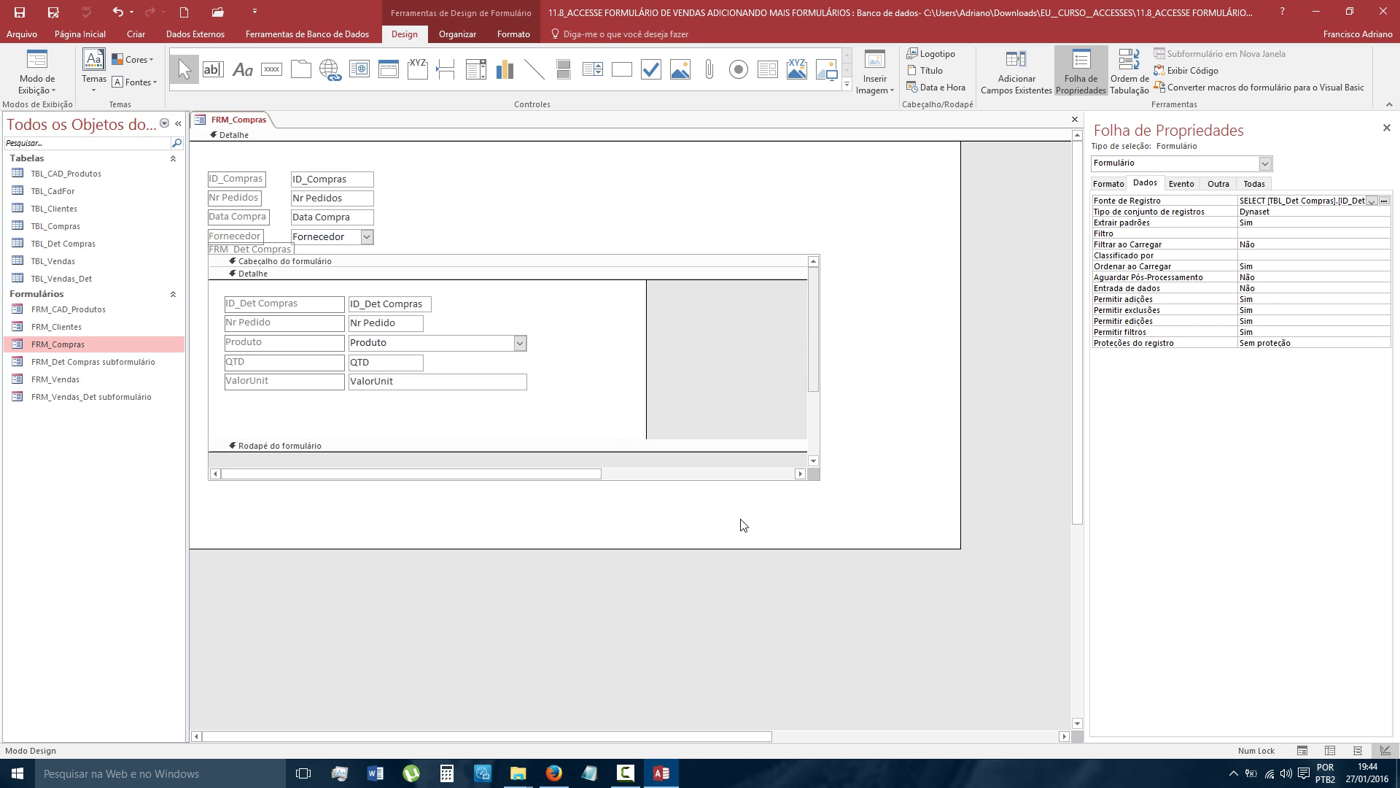
pyautogui.click(626, 773)
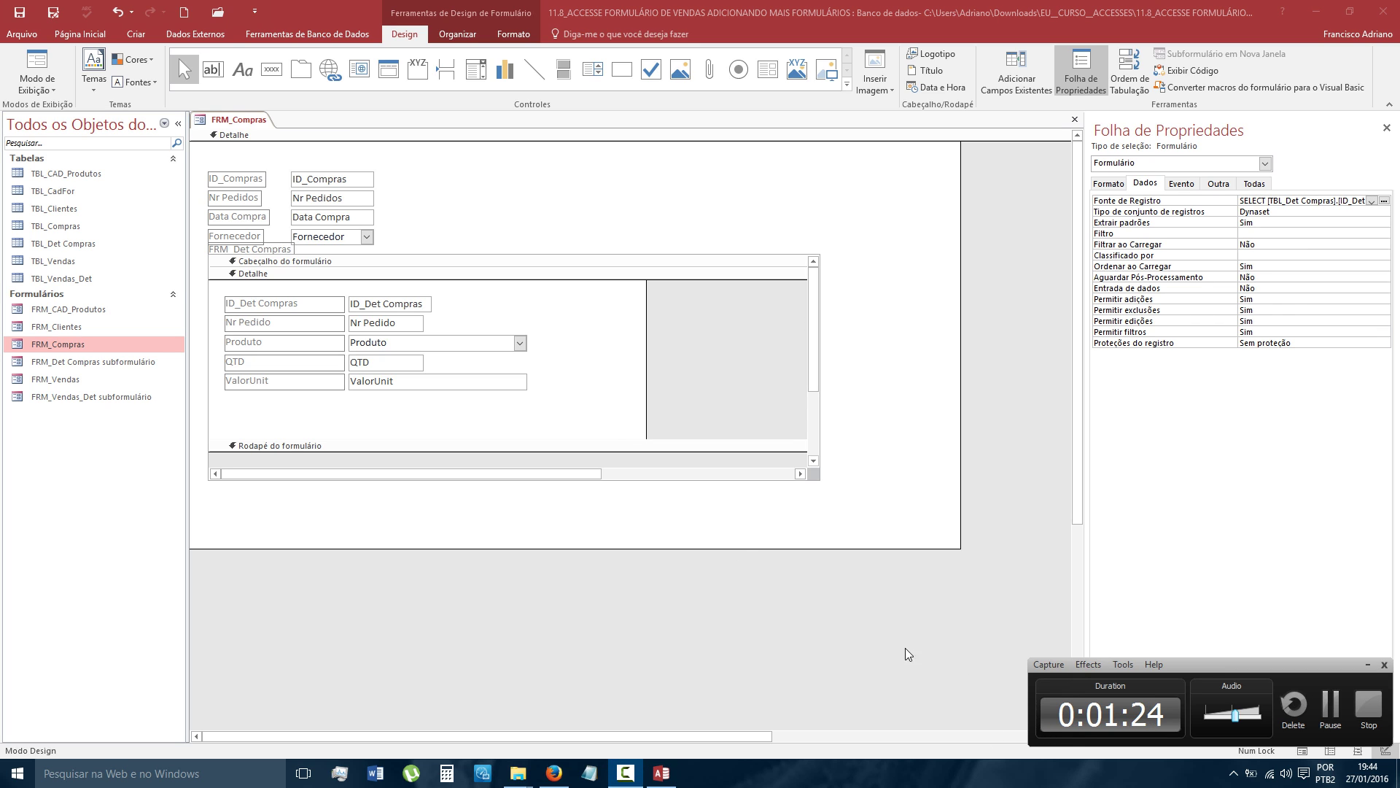
pyautogui.click(1370, 664)
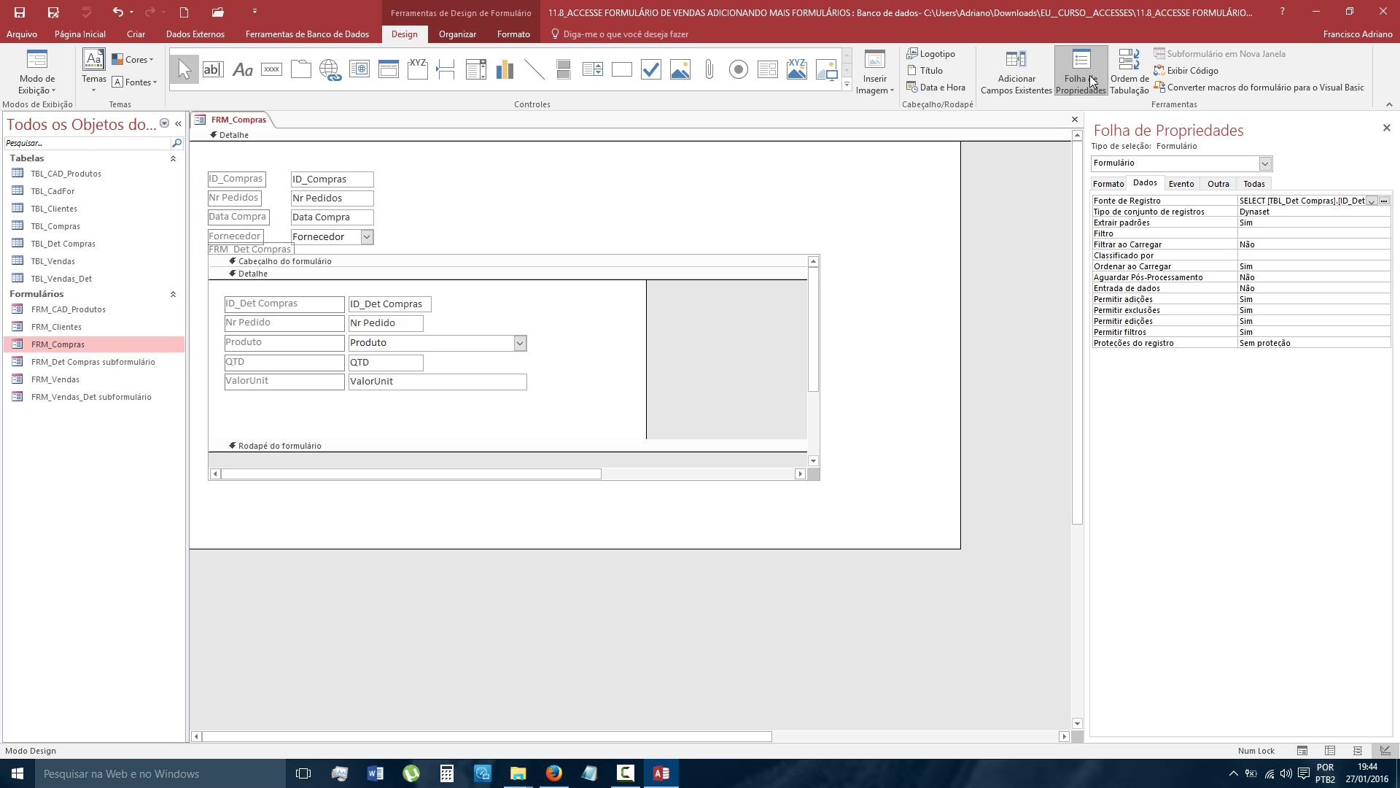
pyautogui.click(1384, 201)
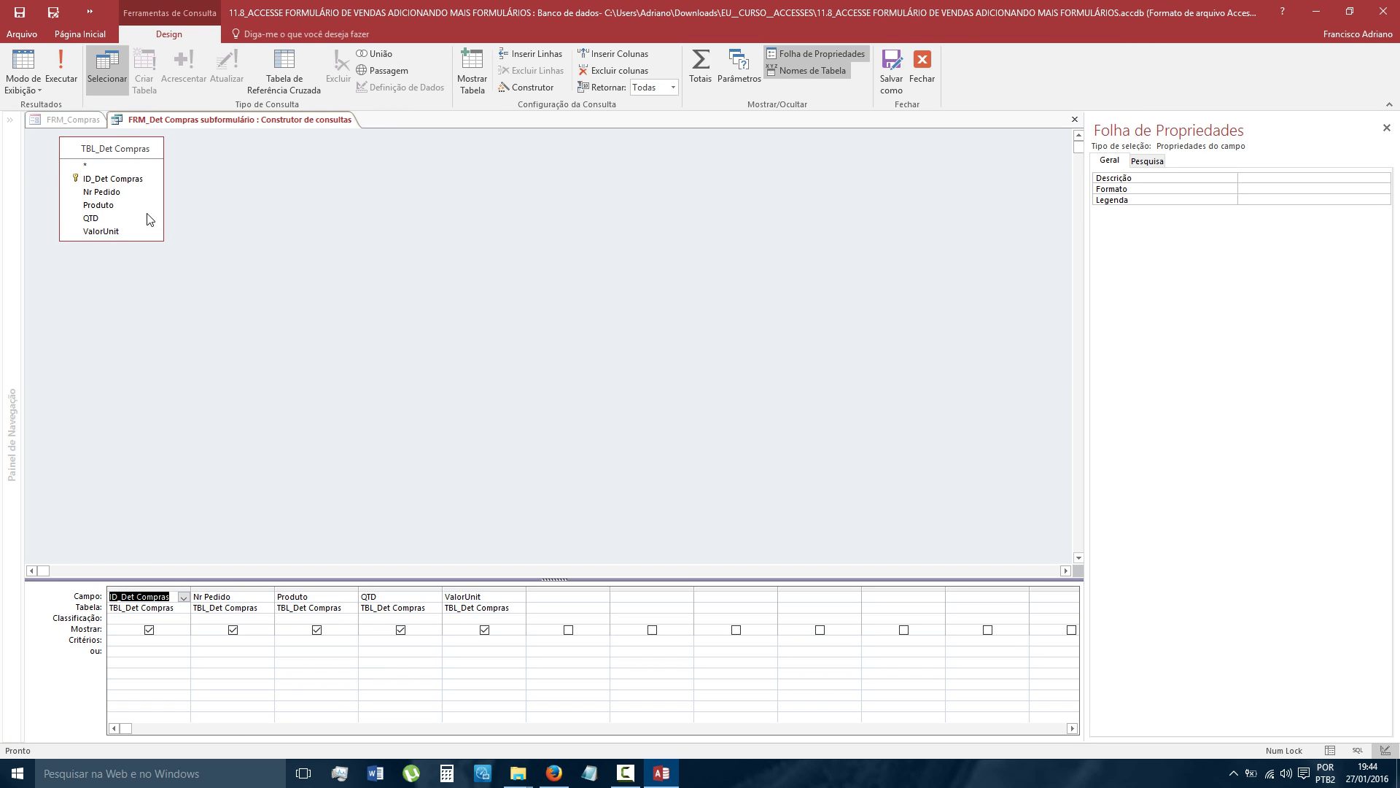
# - Add the TBL_CAD_Produtos table to the subform's query and include its Preço_C field in the grid
pyautogui.click(473, 73)
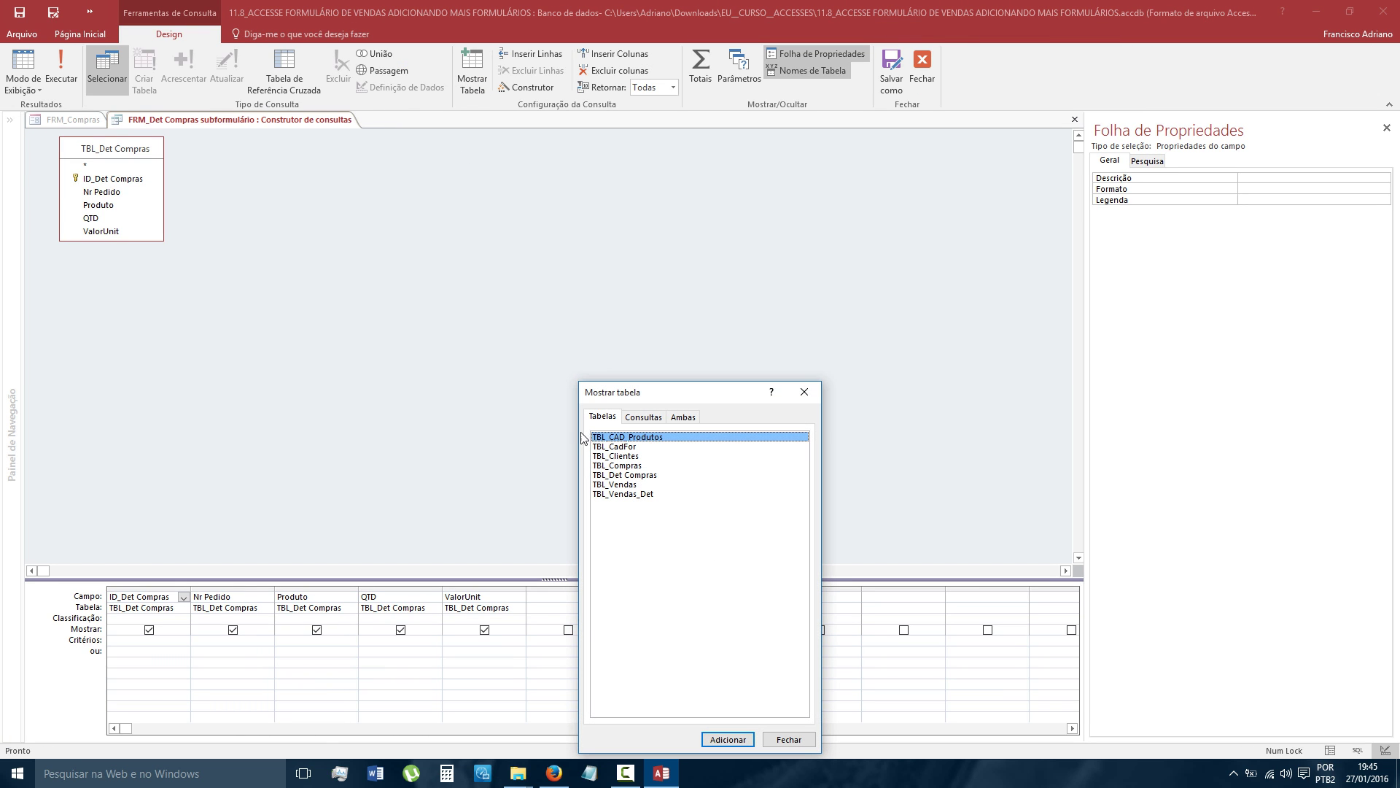
pyautogui.click(719, 739)
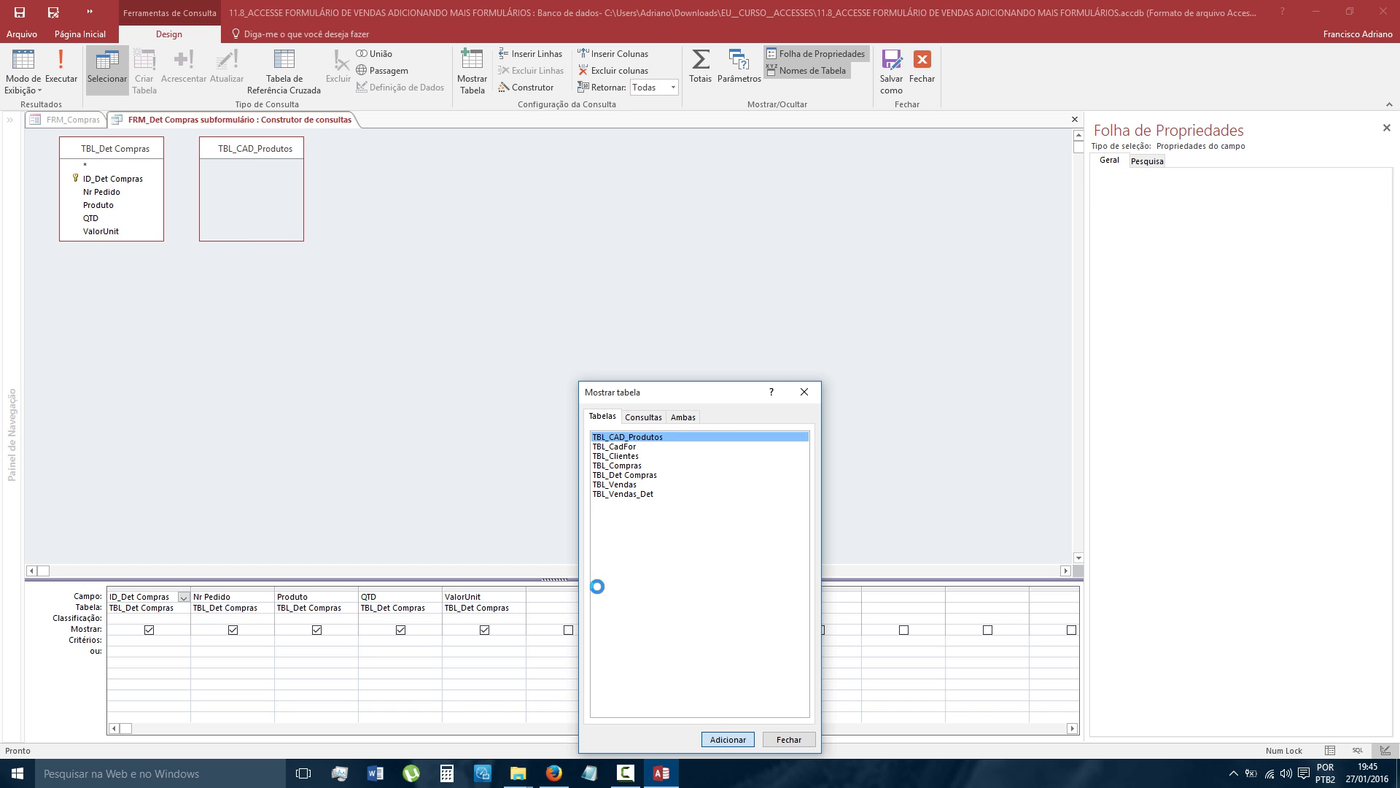
pyautogui.click(802, 393)
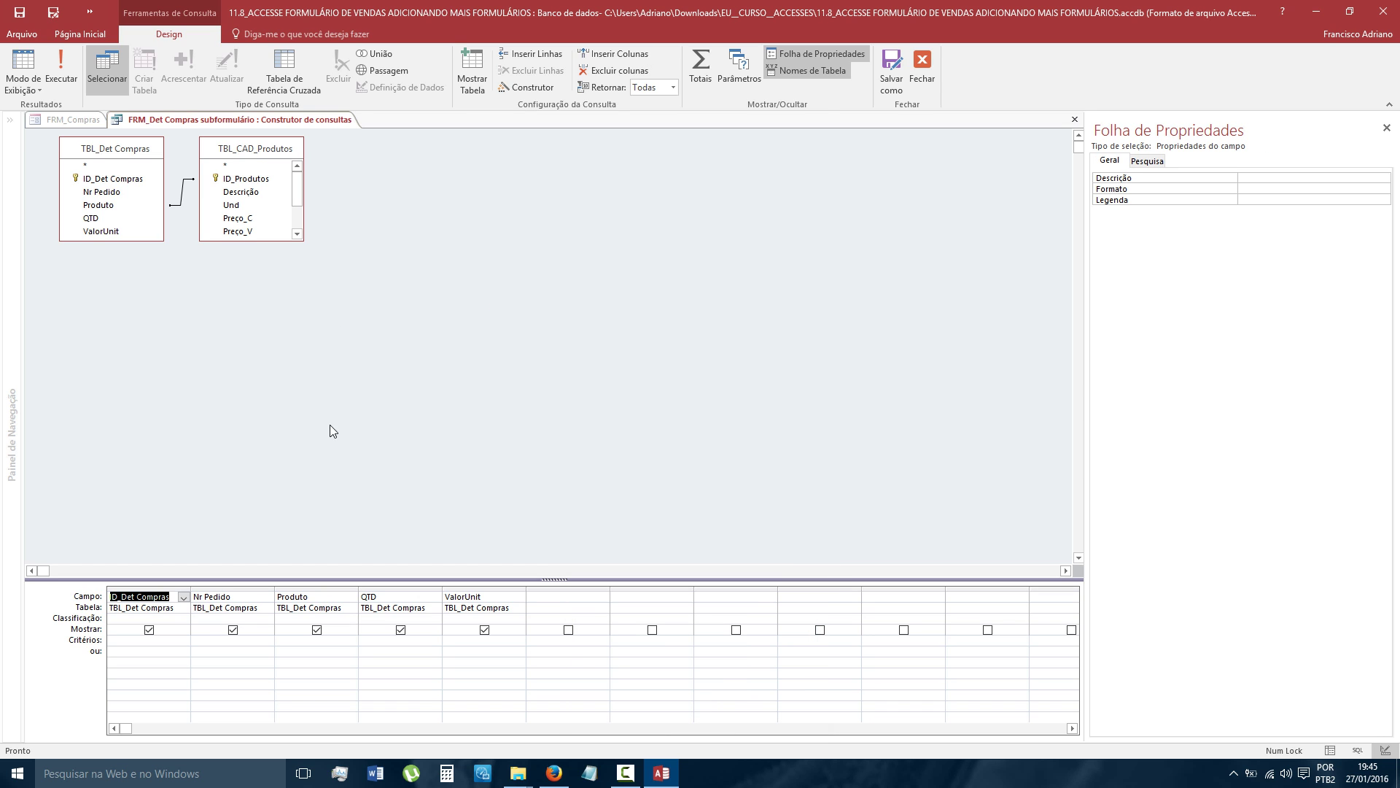
pyautogui.click(532, 596)
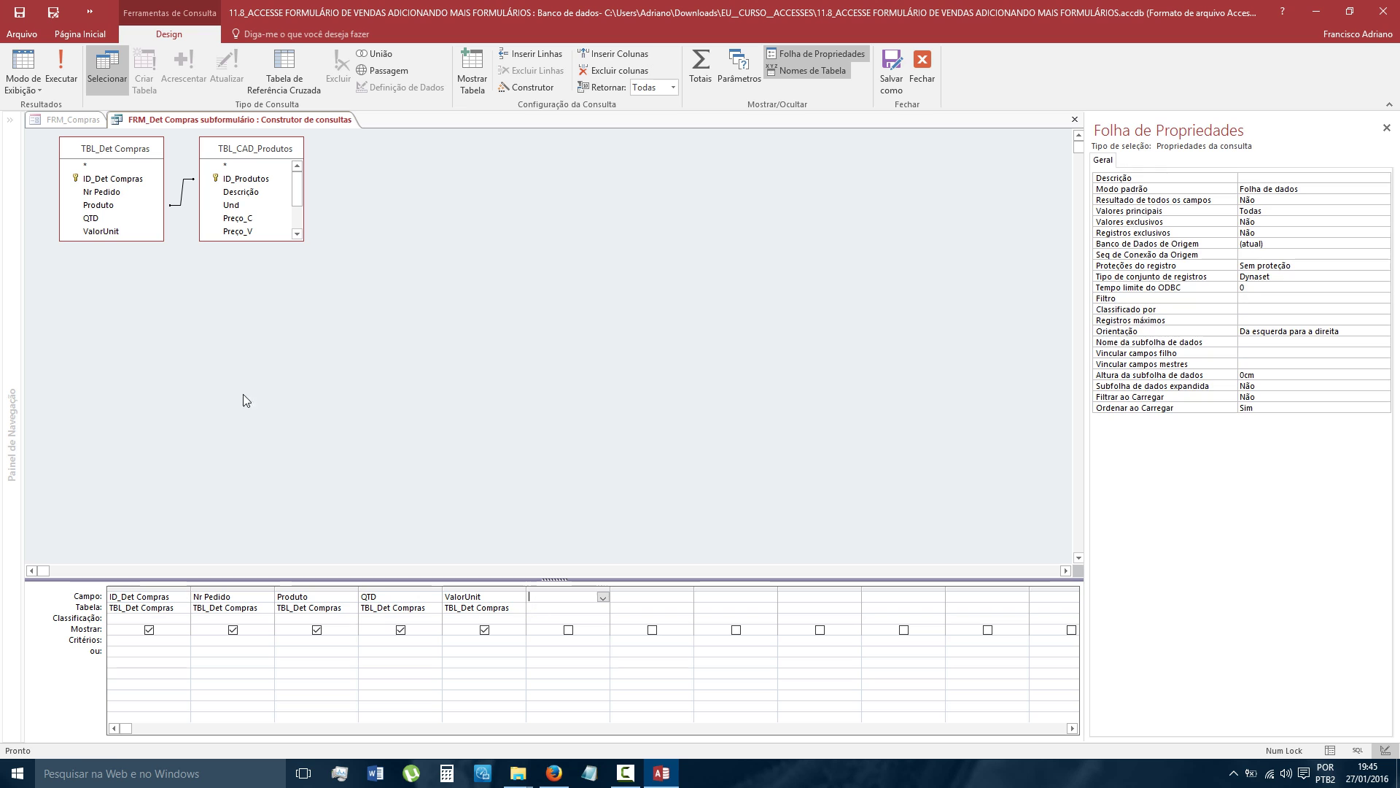
pyautogui.doubleClick(235, 218)
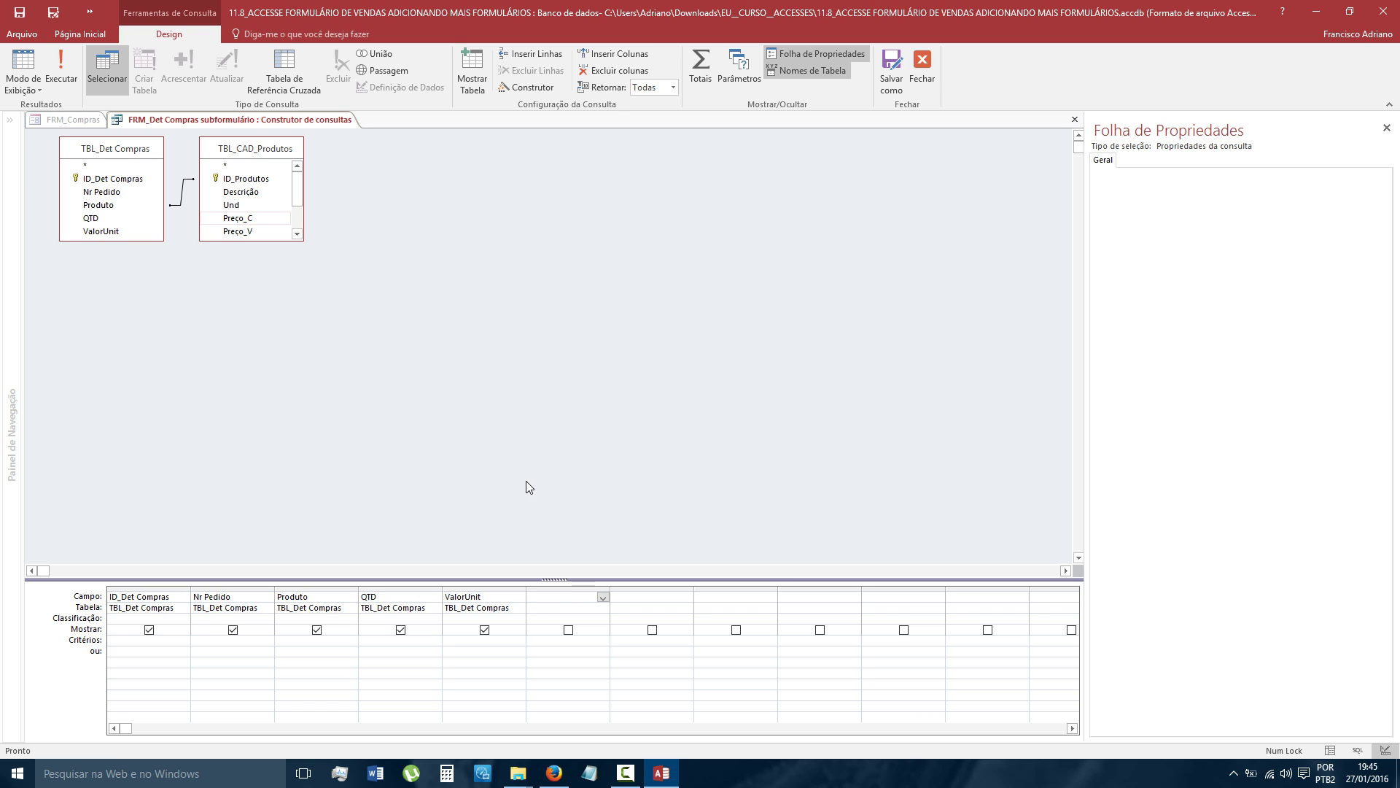
# - Add a calculated column =QTD*Preço_C after the Preço_C field and widen it to fit the expression
pyautogui.click(646, 596)
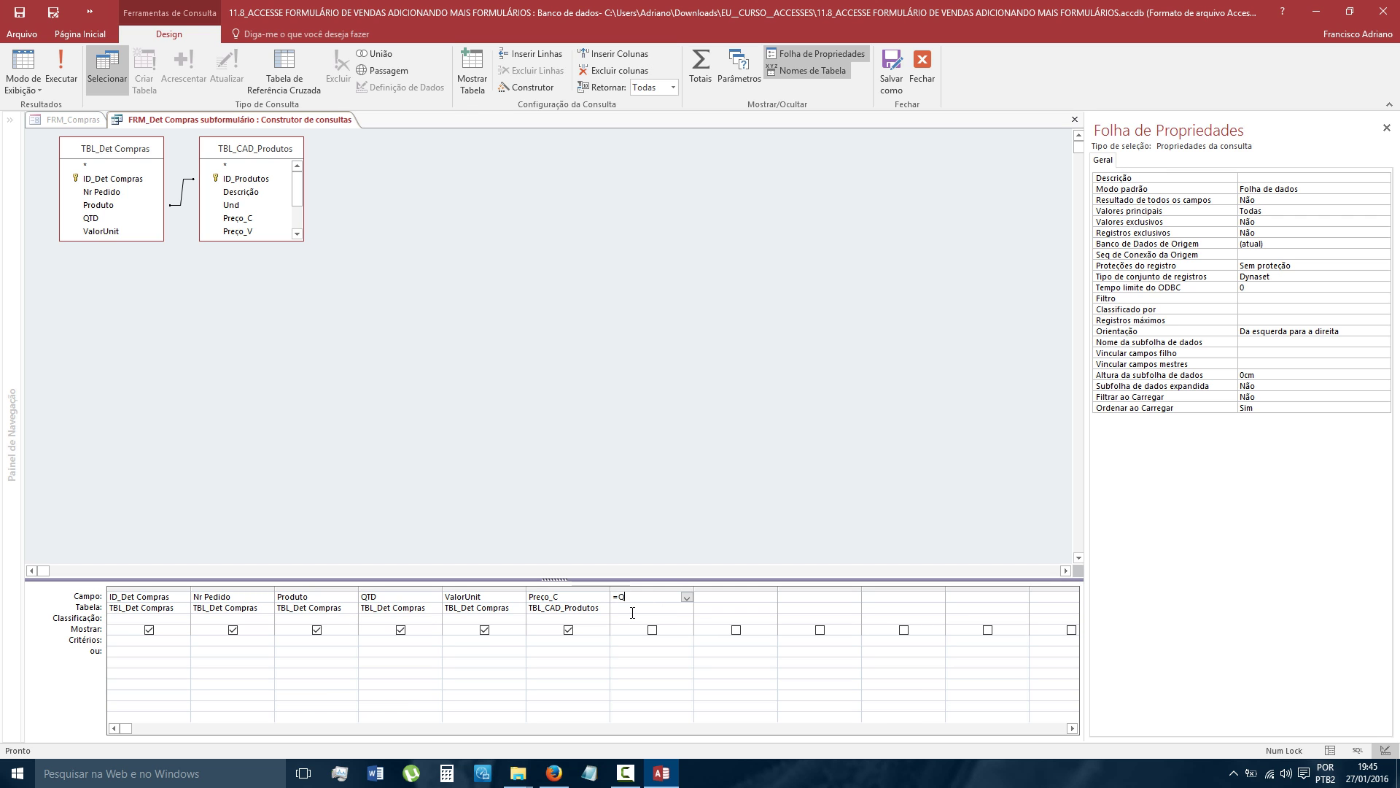
pyautogui.write('=QTD*Preço_C')
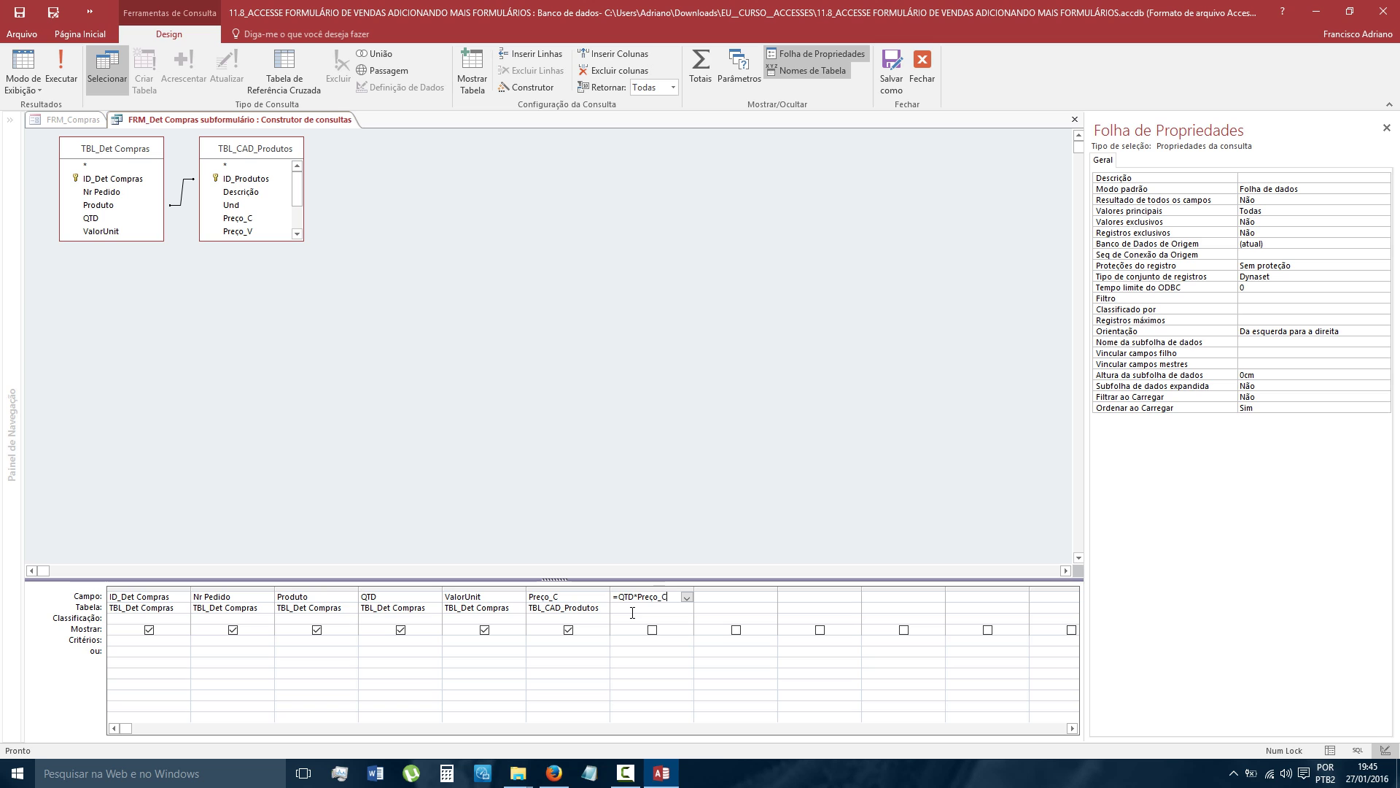
pyautogui.press('Return')
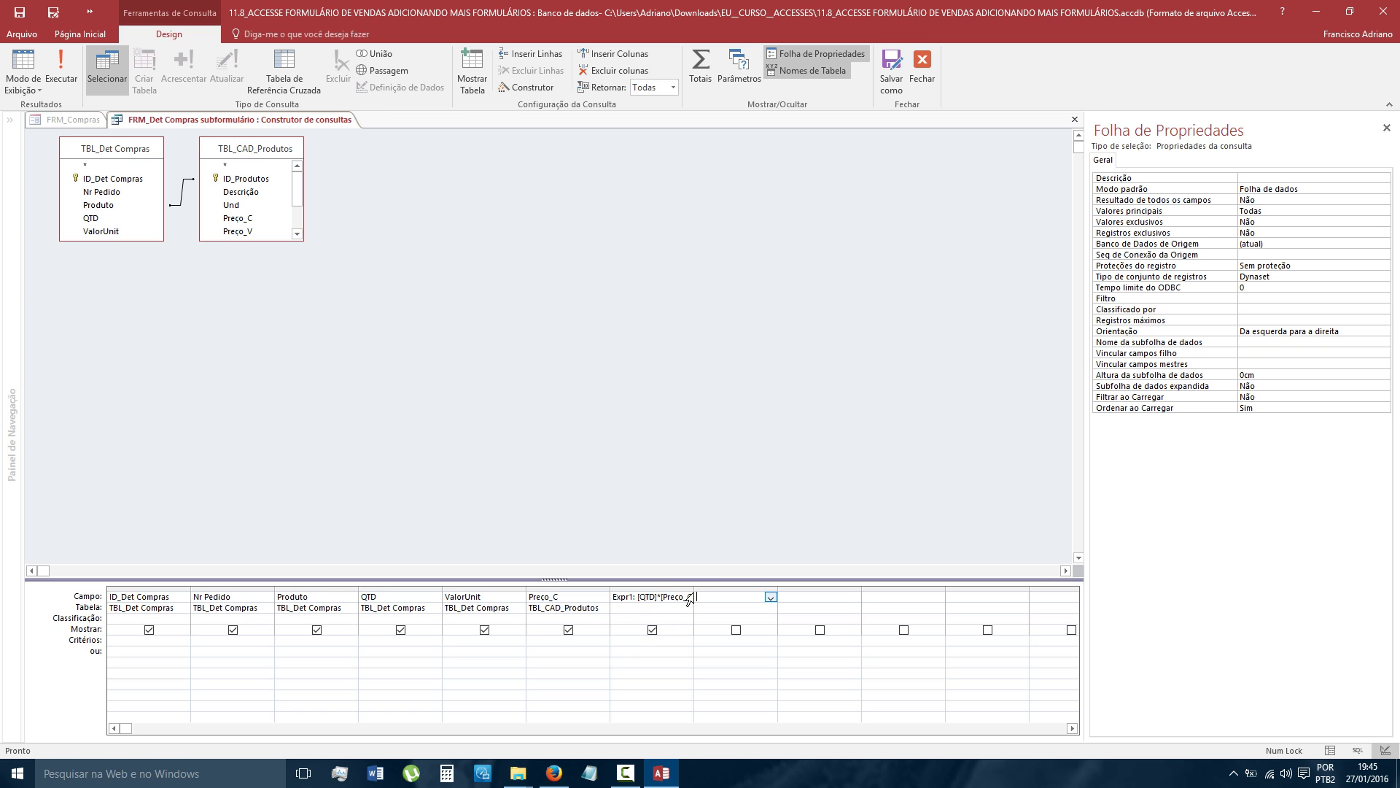
pyautogui.moveTo(694, 589); pyautogui.dragTo(762, 590)
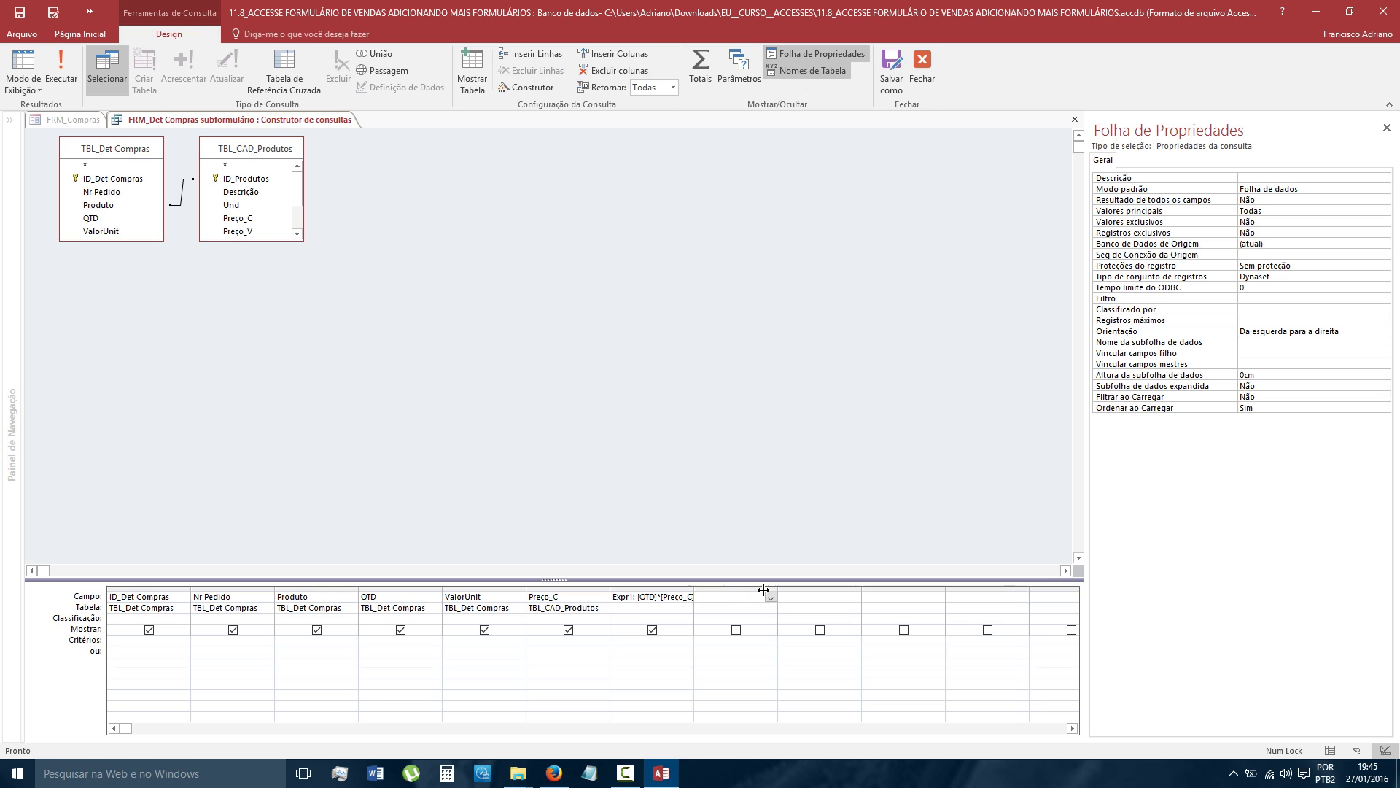
# - Rename the calculated column's alias to Valor_Total
pyautogui.click(631, 596)
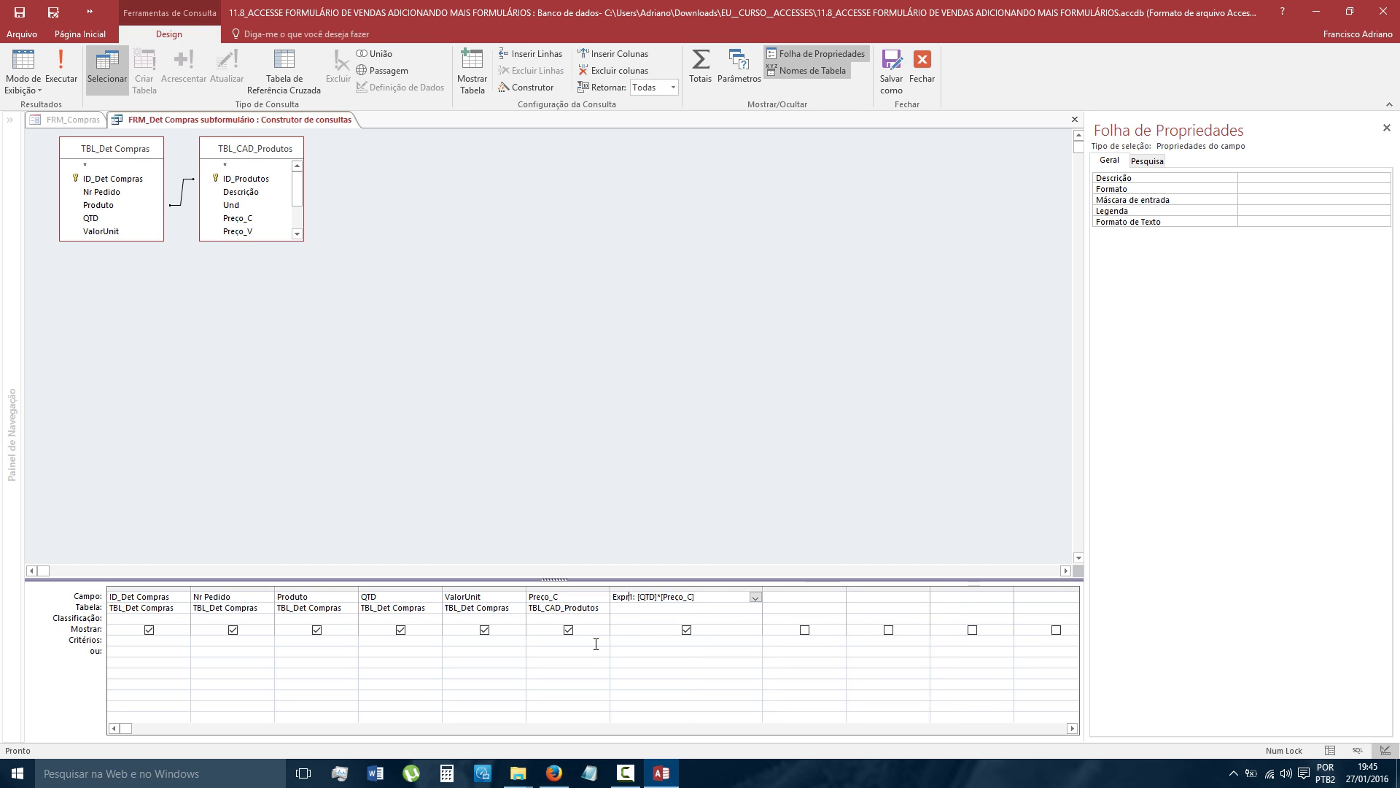
pyautogui.press('BackSpace')
pyautogui.press('BackSpace')
pyautogui.press('BackSpace')
pyautogui.press('BackSpace')
pyautogui.press('BackSpace')
pyautogui.press('BackSpace')
pyautogui.write('Valor_Total')
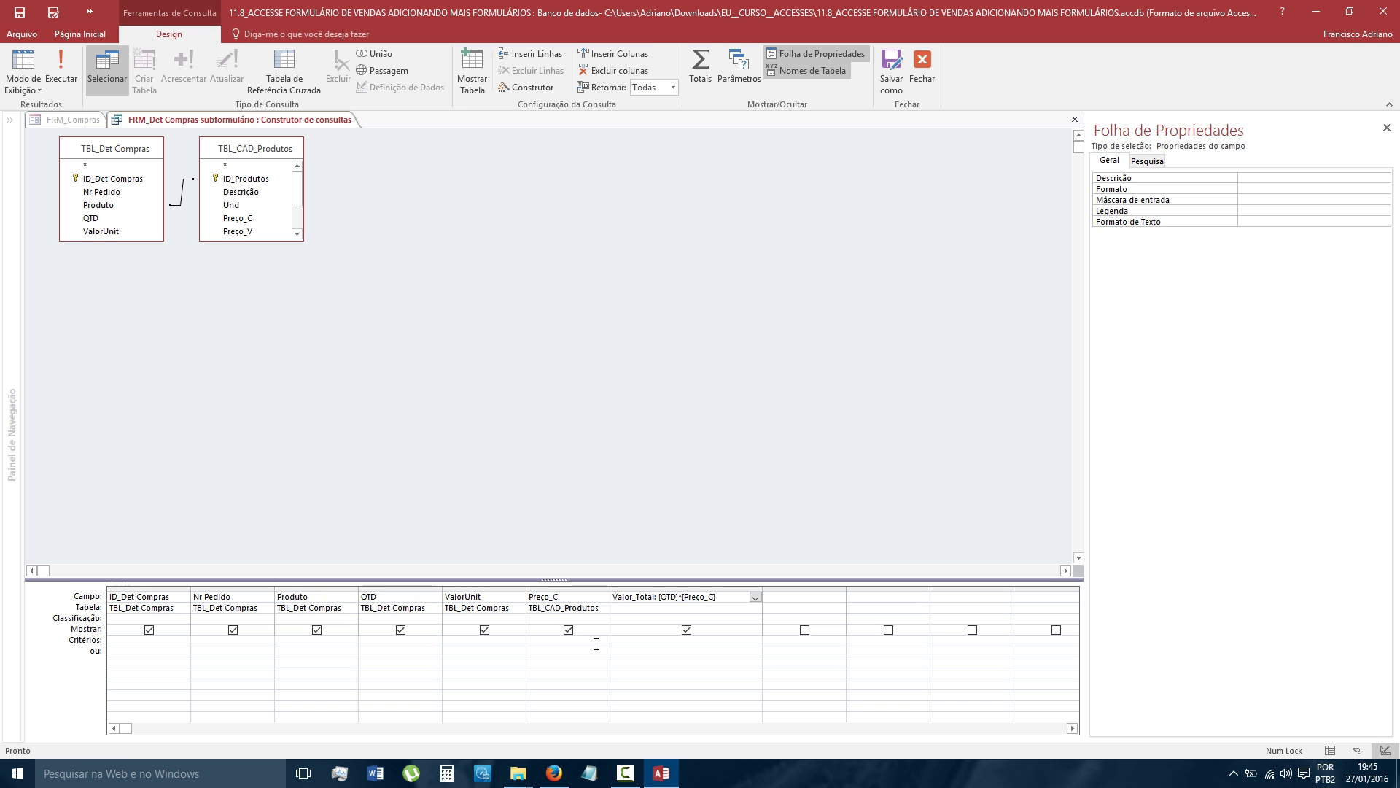
# - Display the query in Datasheet view and check the Produto and Preço_C columns of the new record
pyautogui.click(24, 62)
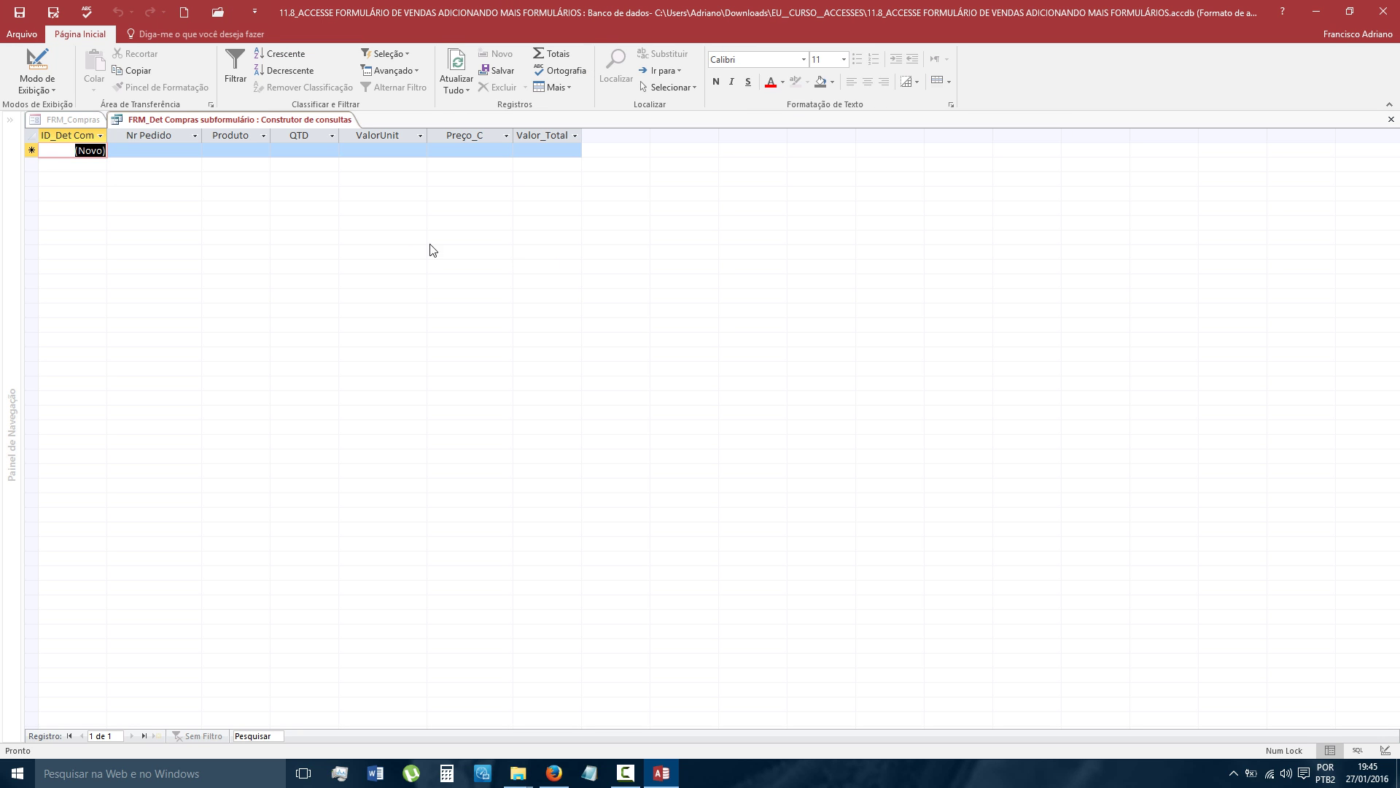
pyautogui.click(249, 149)
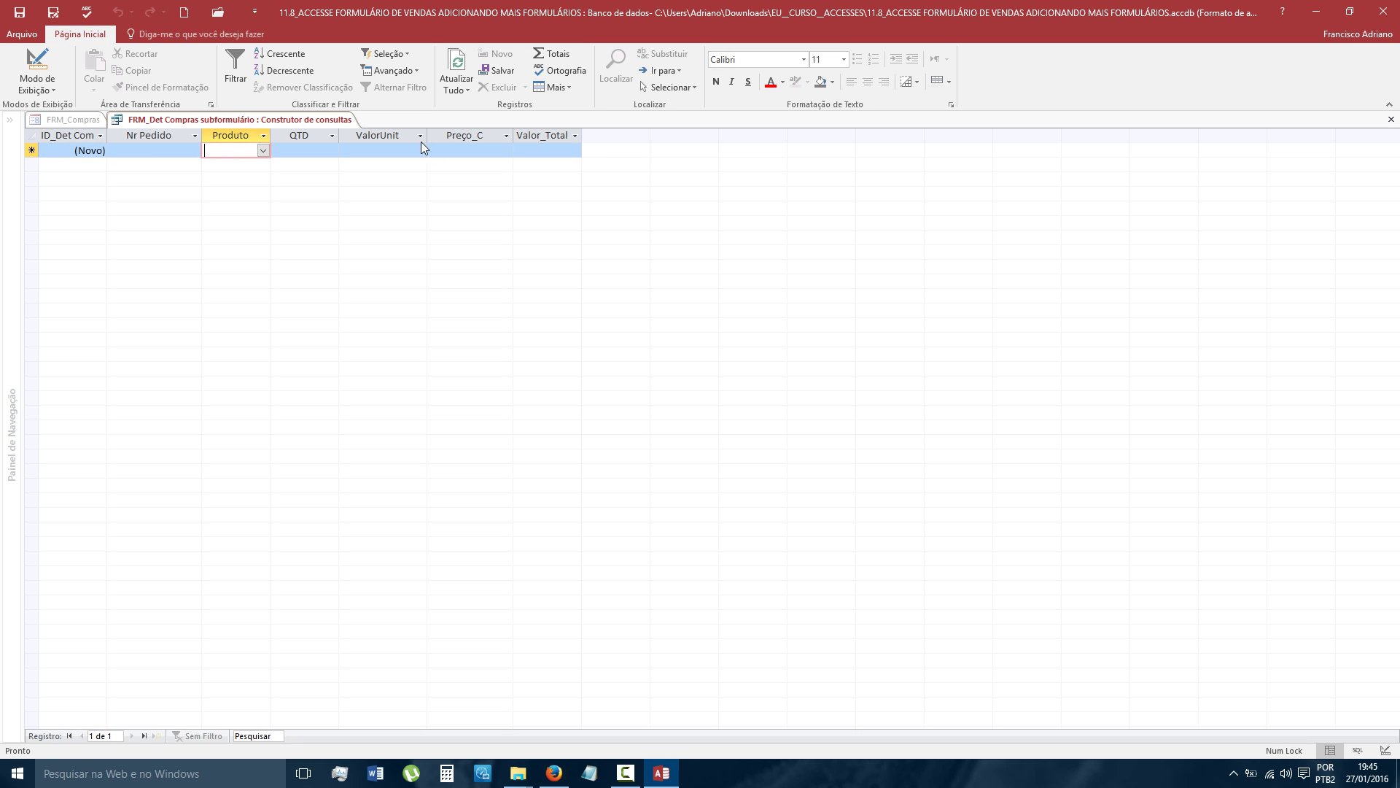
pyautogui.click(445, 148)
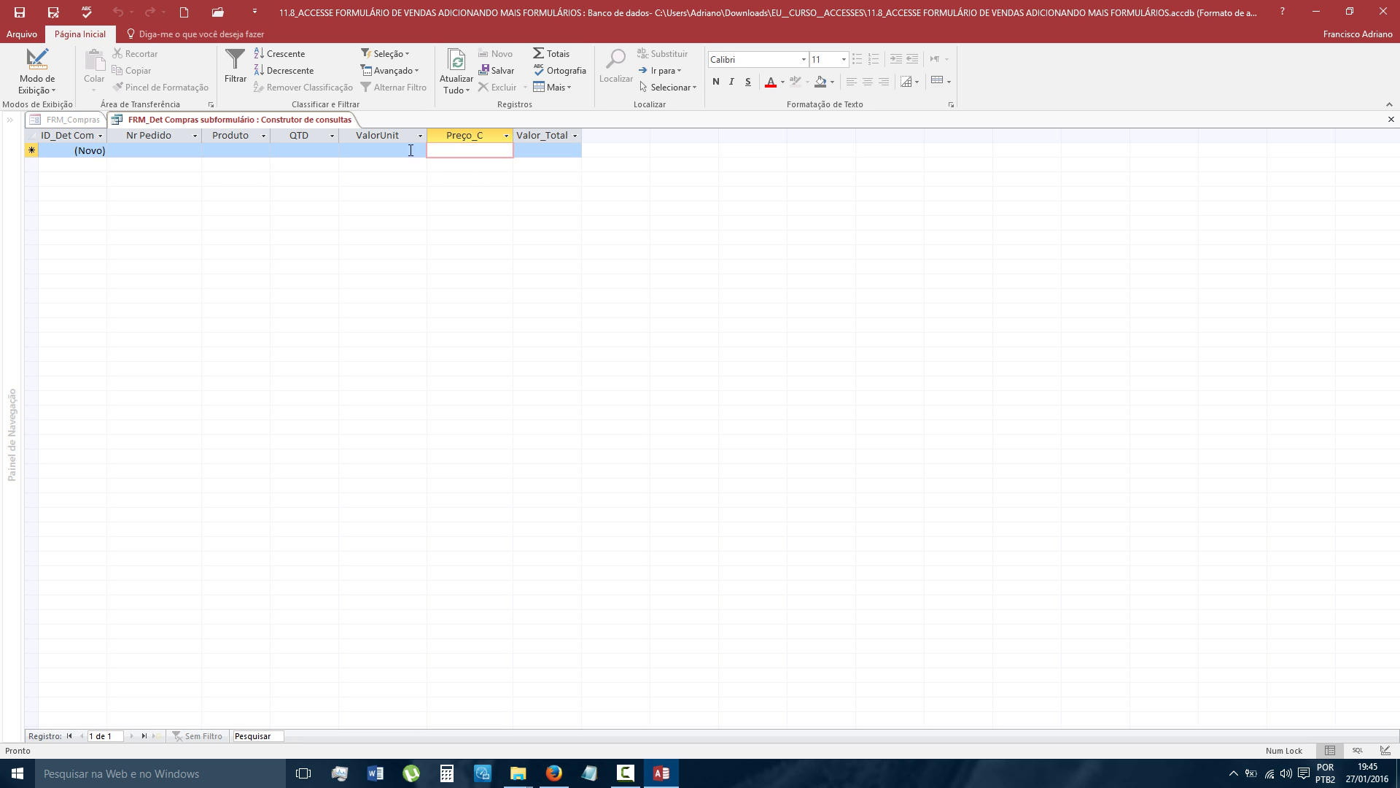
# - Return the subform's query to Design view and close the query builder, saving the changes to the record source
pyautogui.click(38, 59)
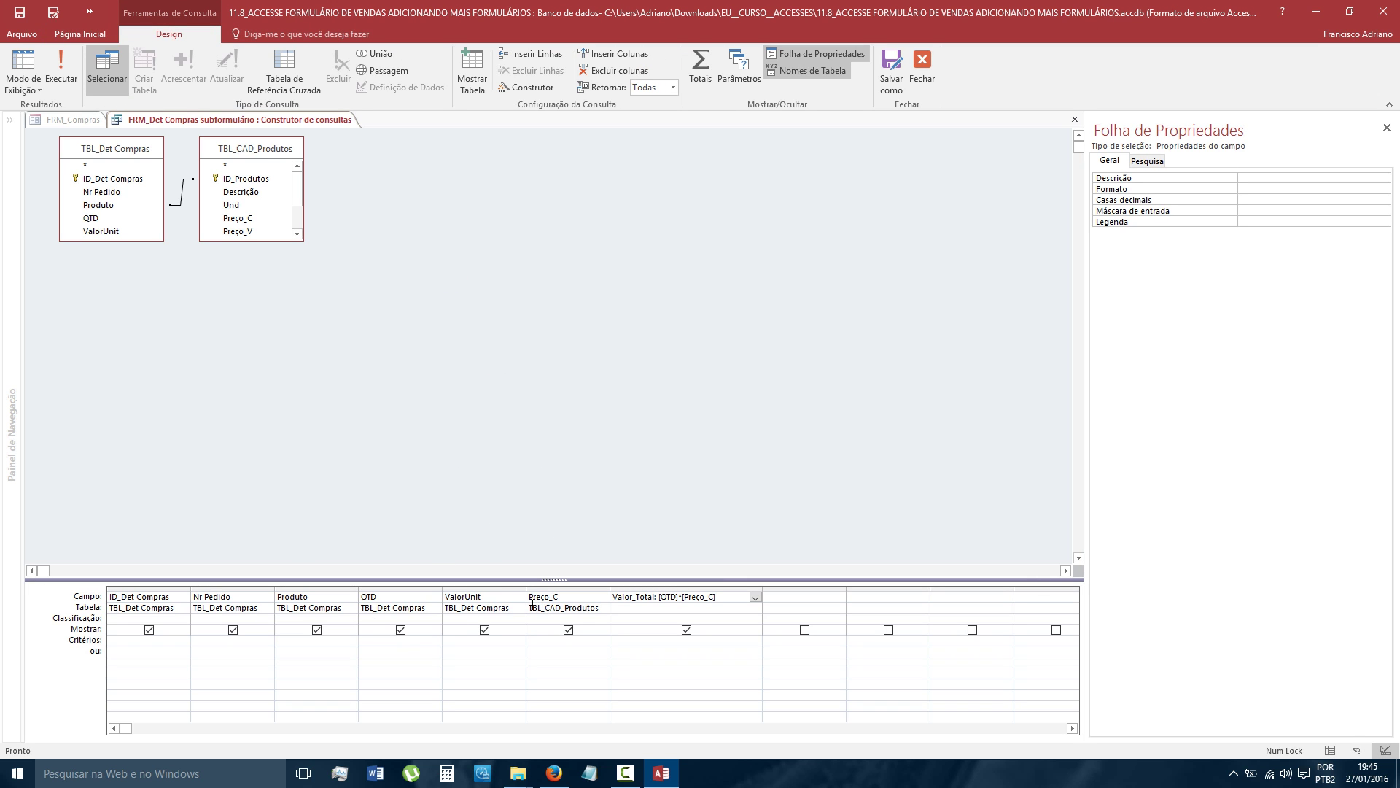
pyautogui.rightClick(182, 120)
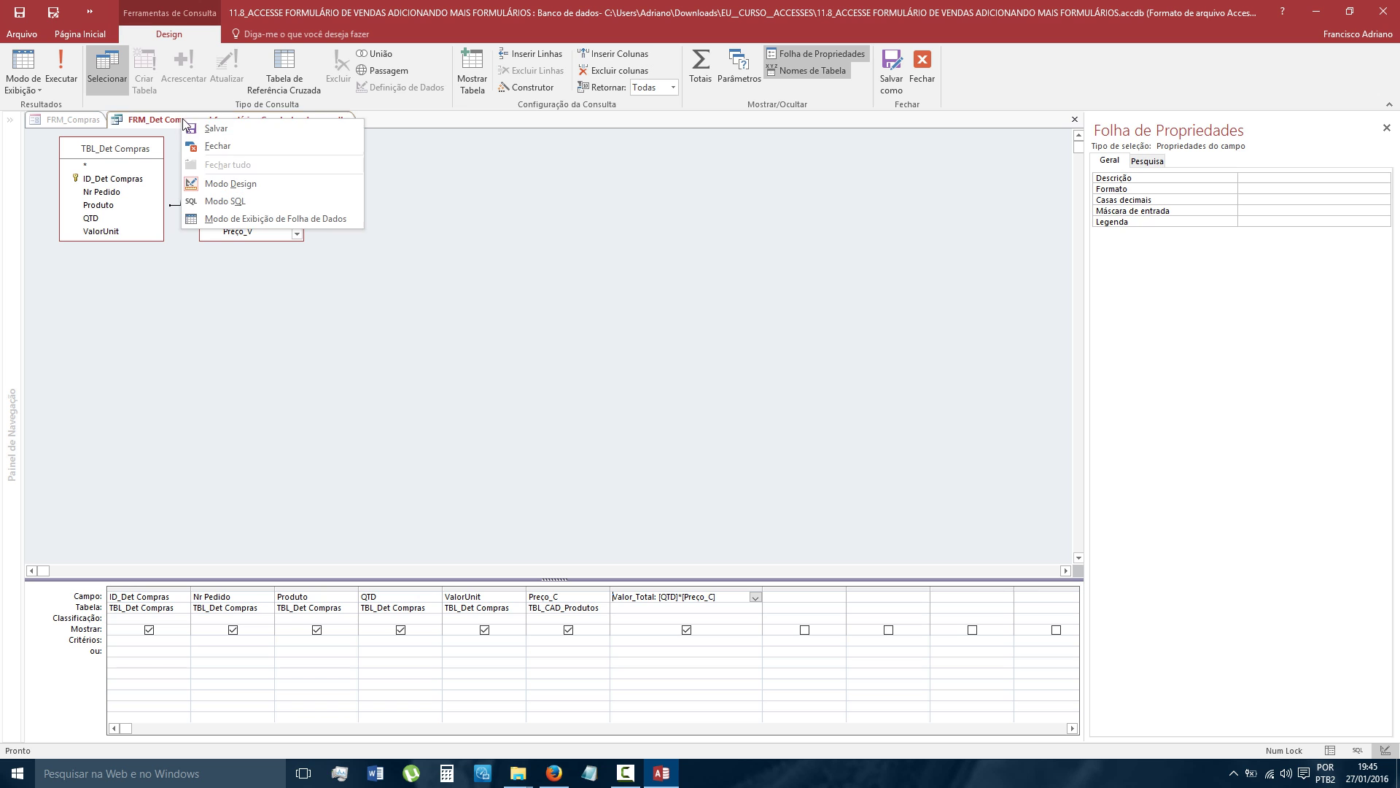
pyautogui.click(198, 146)
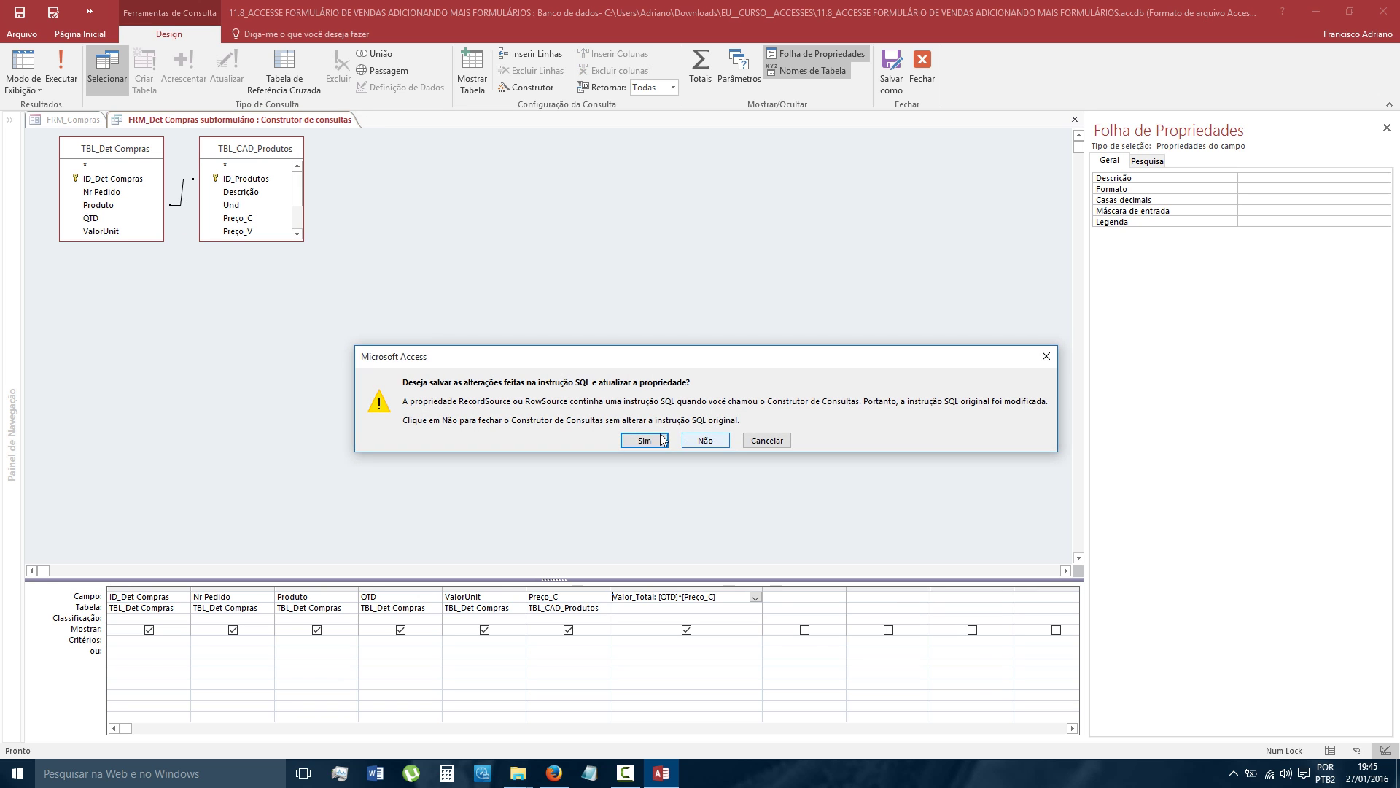
pyautogui.click(631, 441)
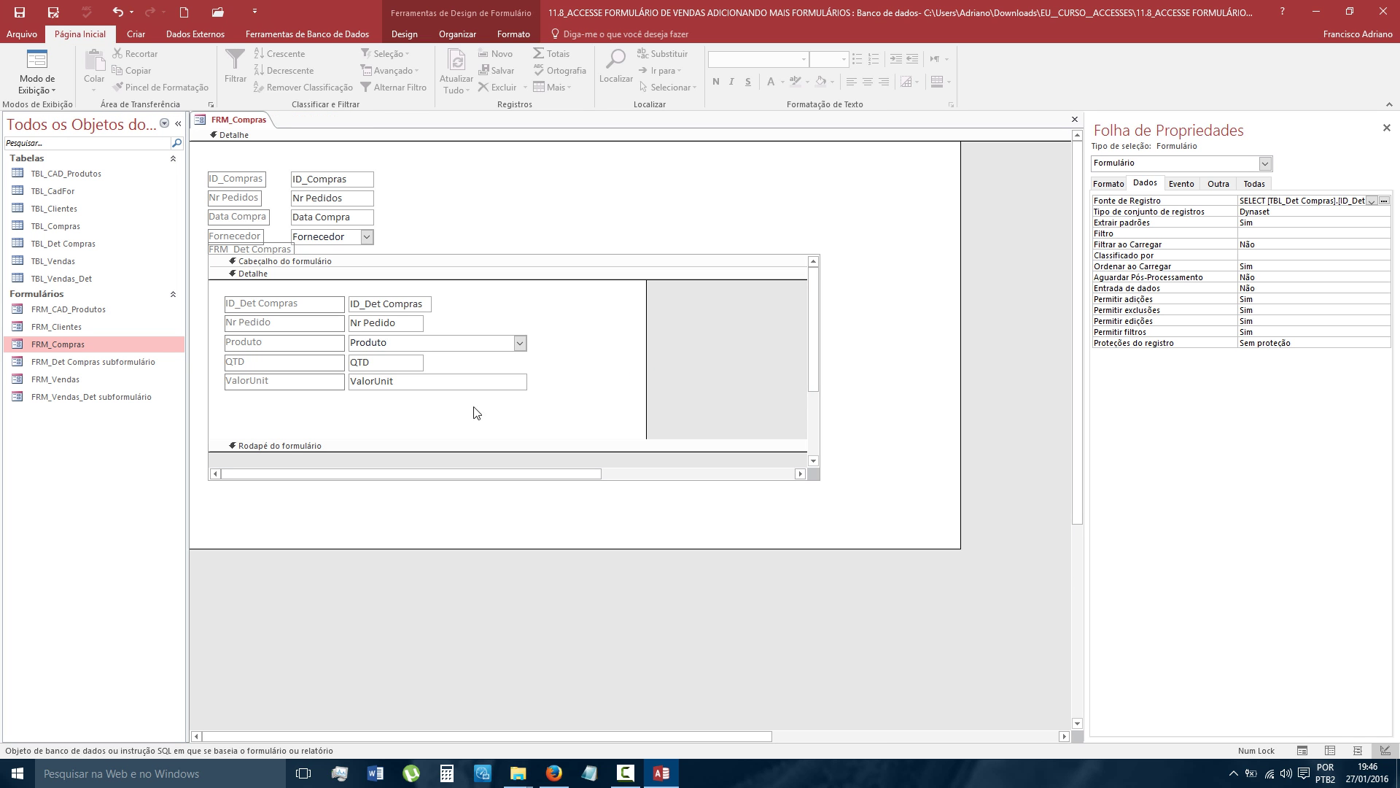
# - Set the control source of the subform's ValorUnit text box to Preço_C
pyautogui.click(395, 387)
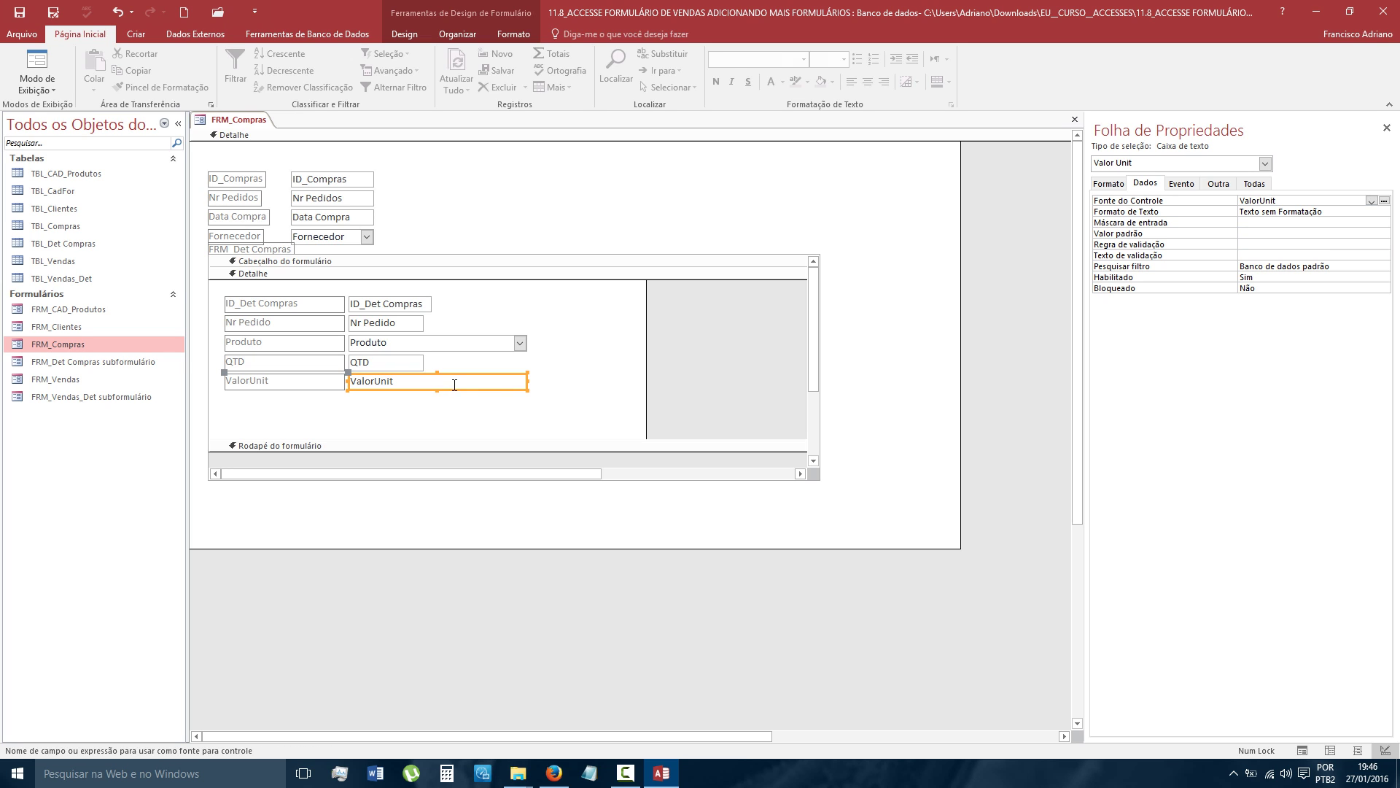
pyautogui.click(1370, 202)
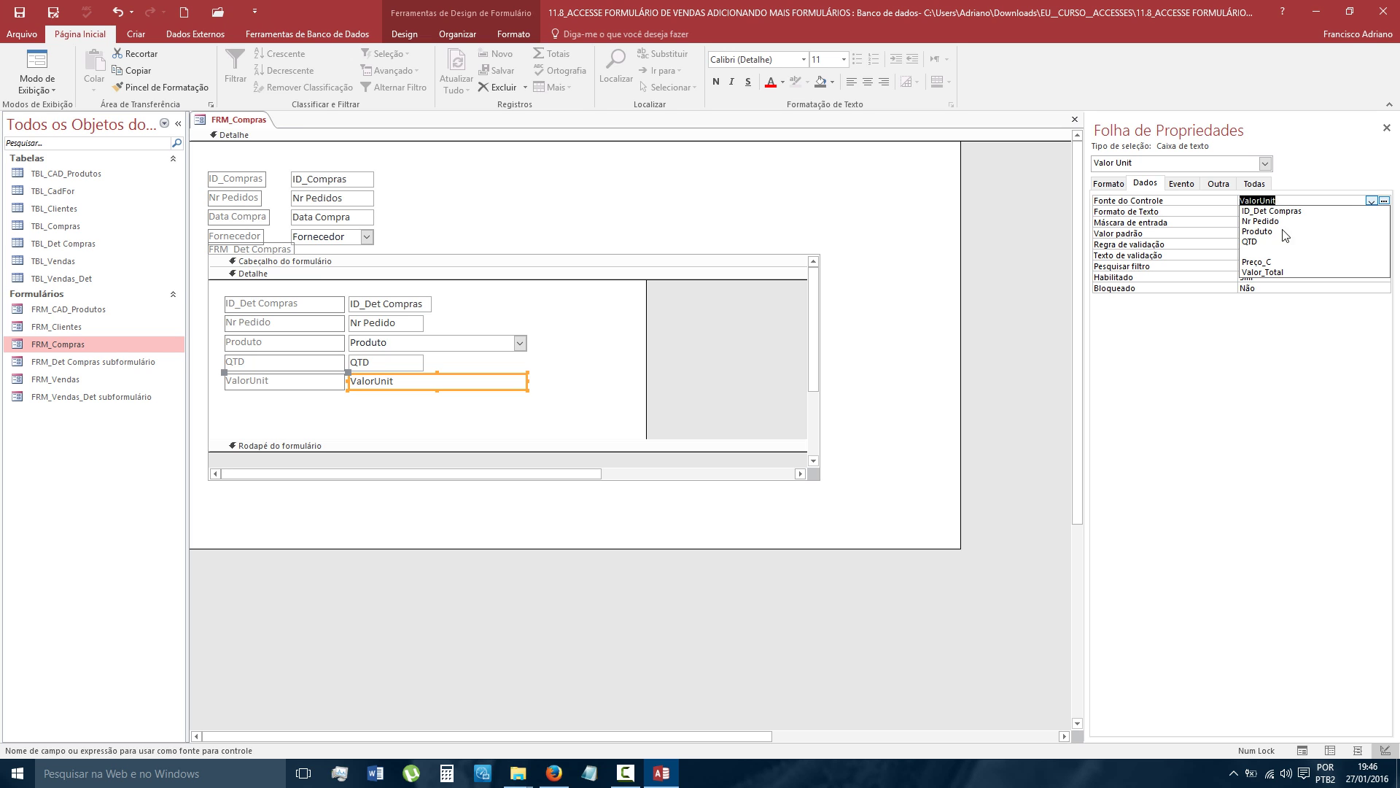
pyautogui.click(1259, 262)
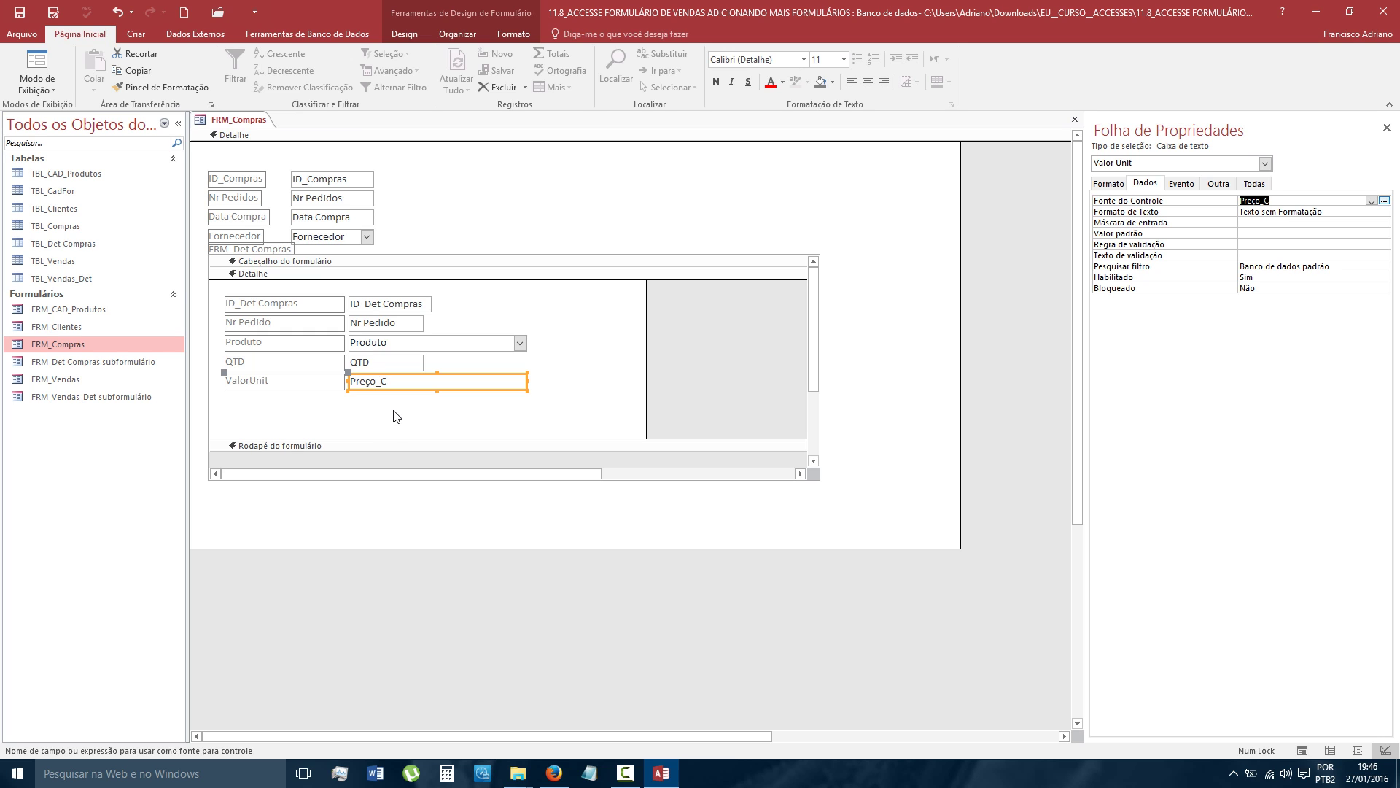
# - Add the existing Valor_Total field from the field list to the subform's detail section
pyautogui.click(404, 32)
pyautogui.click(1033, 82)
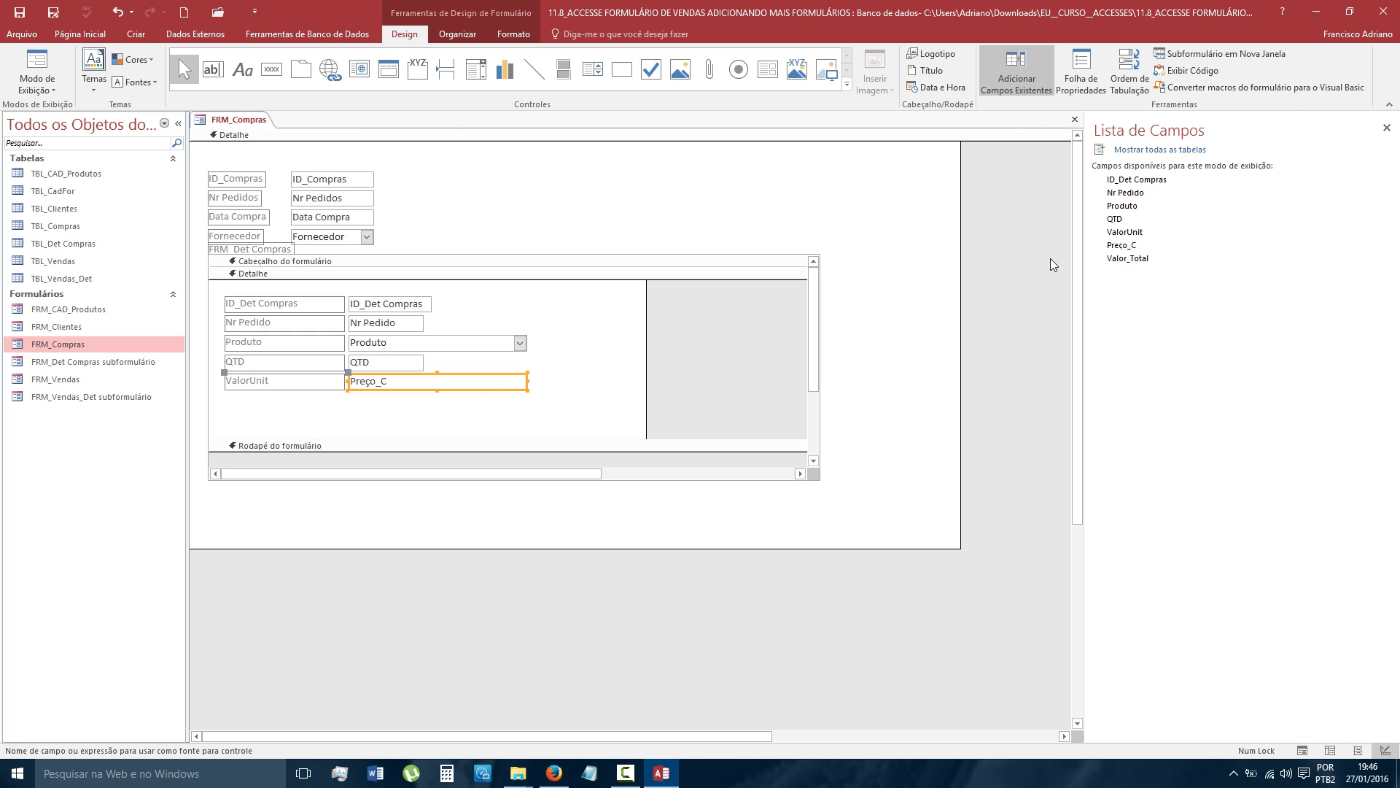
pyautogui.doubleClick(1124, 259)
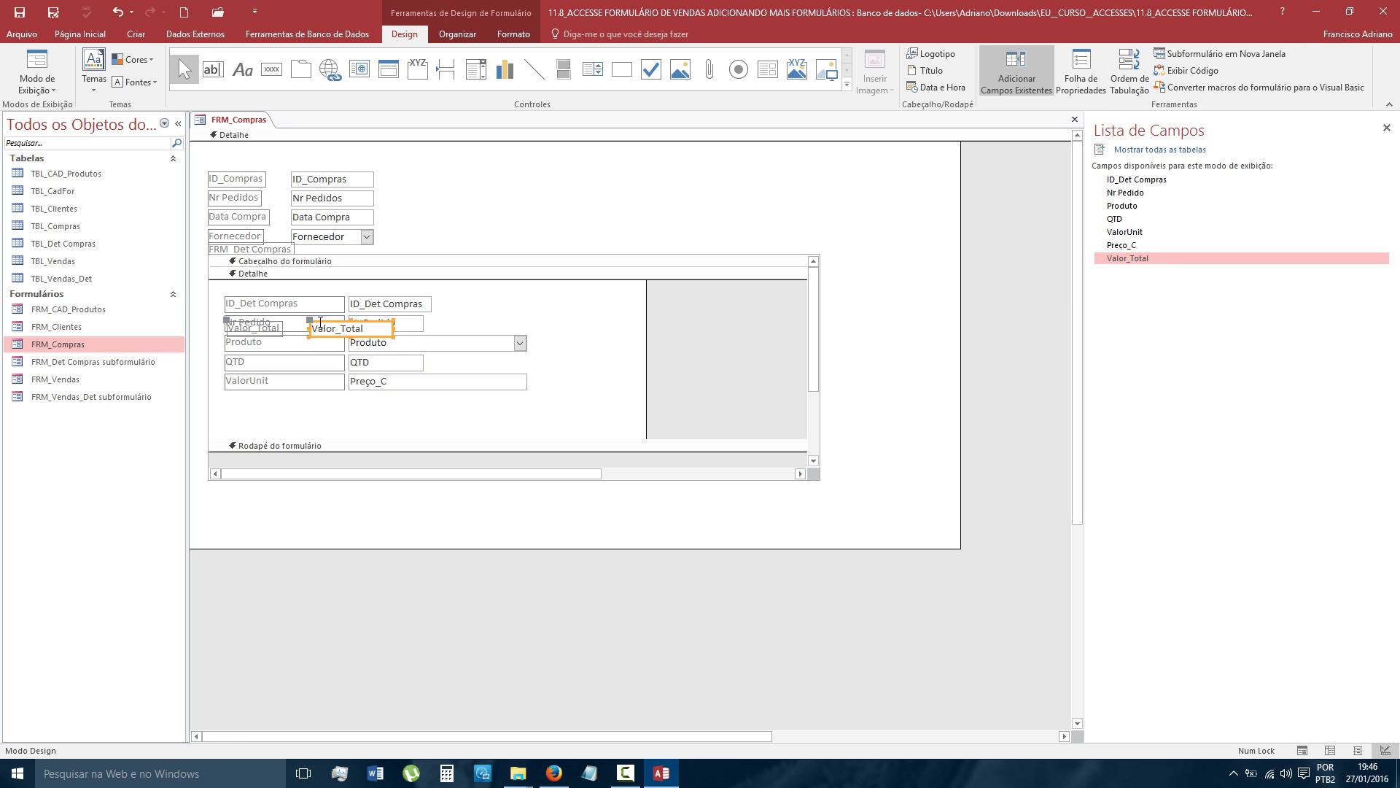
pyautogui.moveTo(321, 322); pyautogui.dragTo(273, 400)
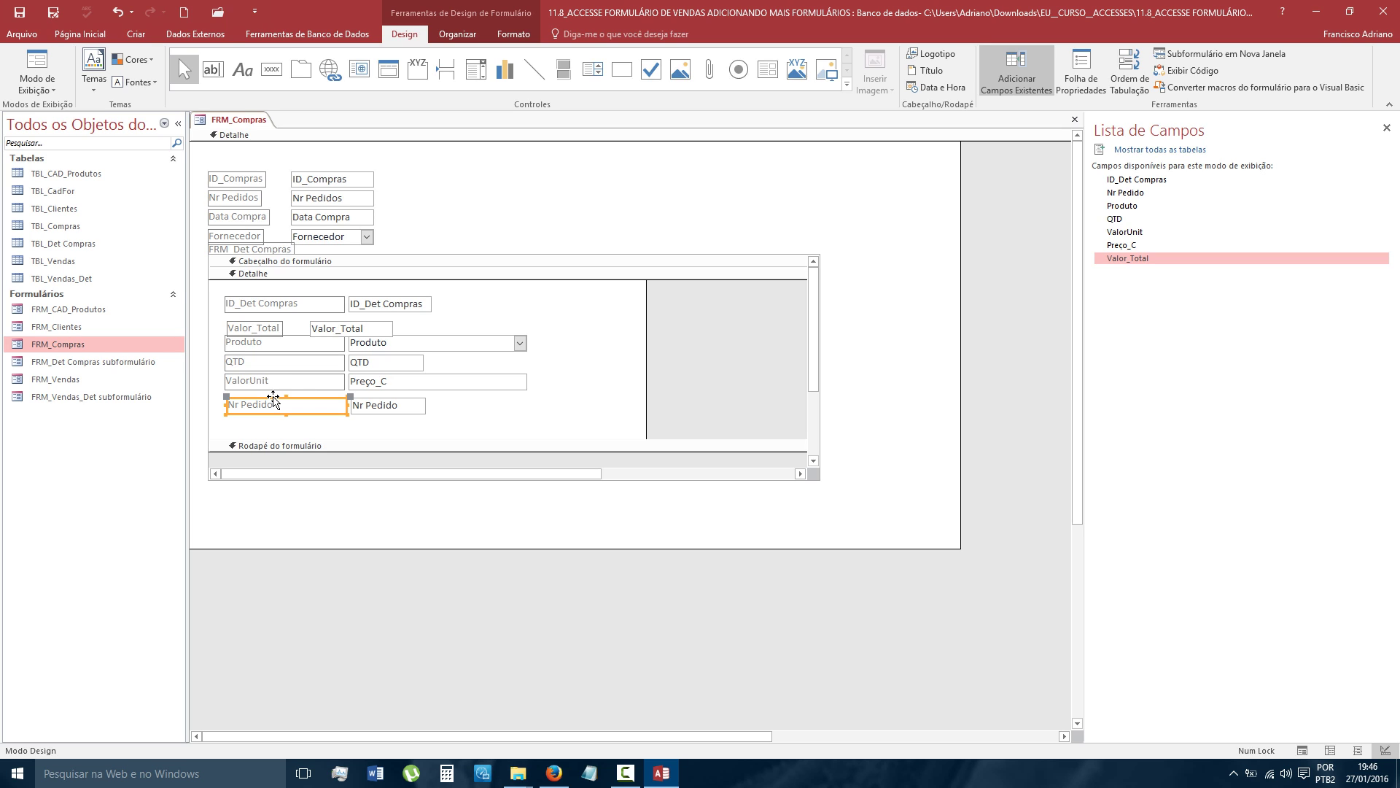
pyautogui.hotkey('ctrl', 'z')
pyautogui.hotkey('ctrl', 'z')
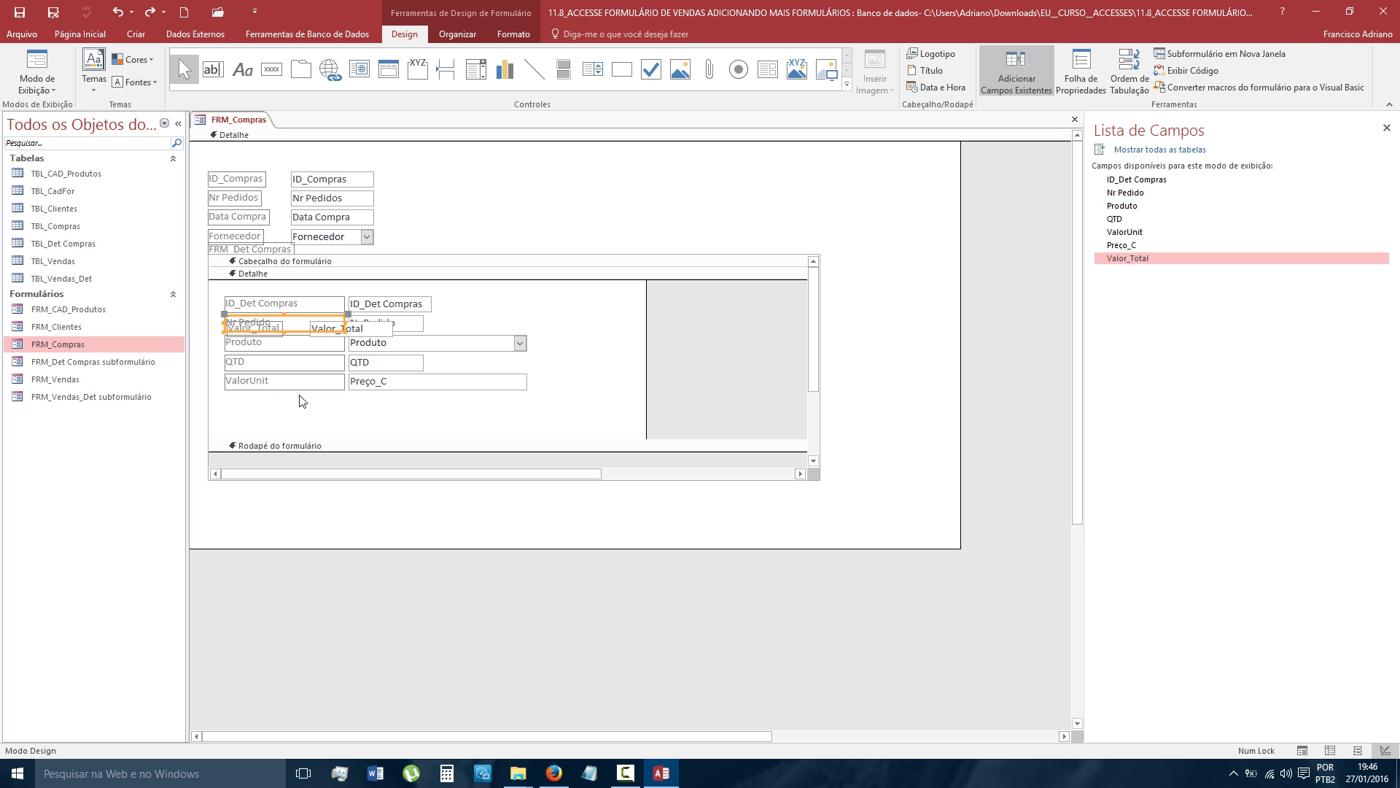
# - Move the Valor_Total field with its label directly below the ValorUnit row, aligned with the other labels
pyautogui.click(367, 330)
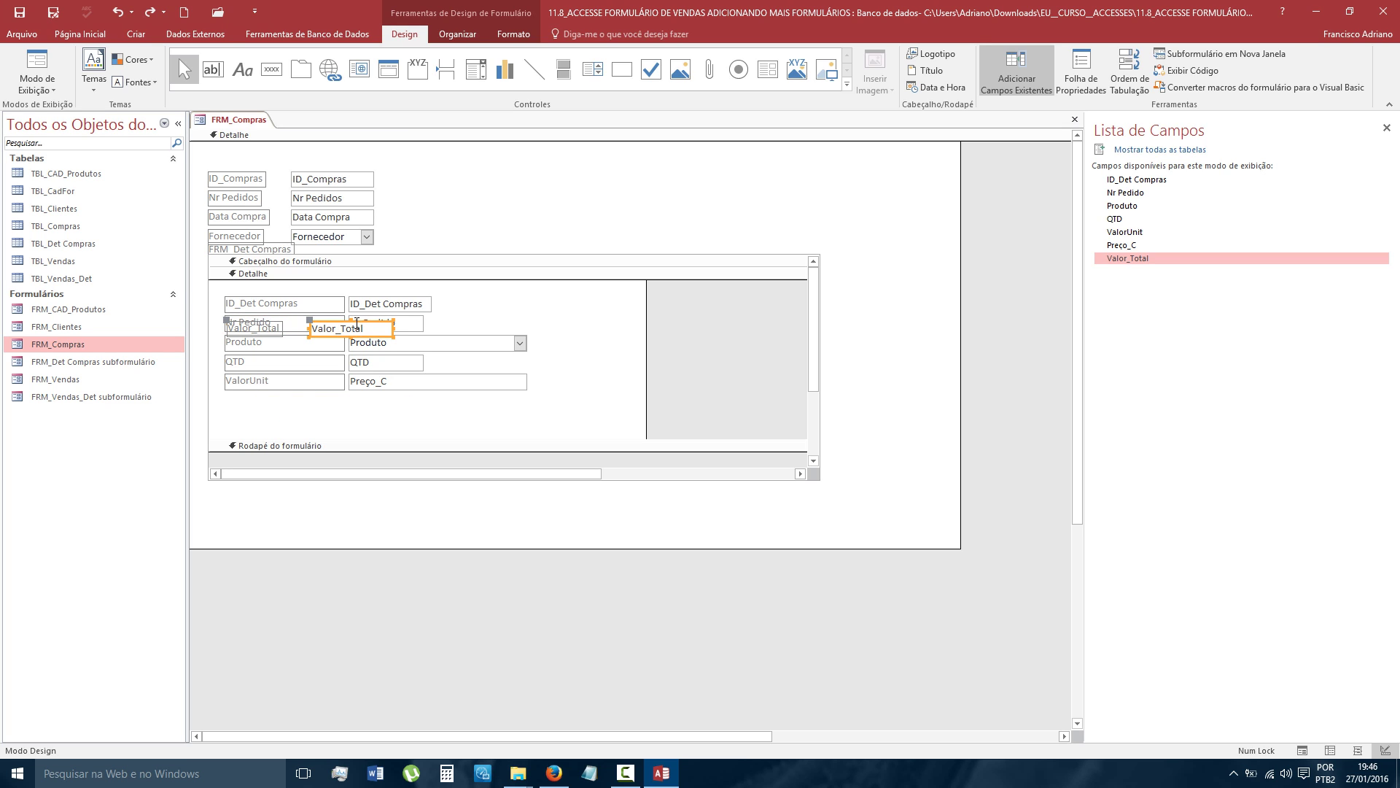
pyautogui.moveTo(353, 321); pyautogui.dragTo(343, 405)
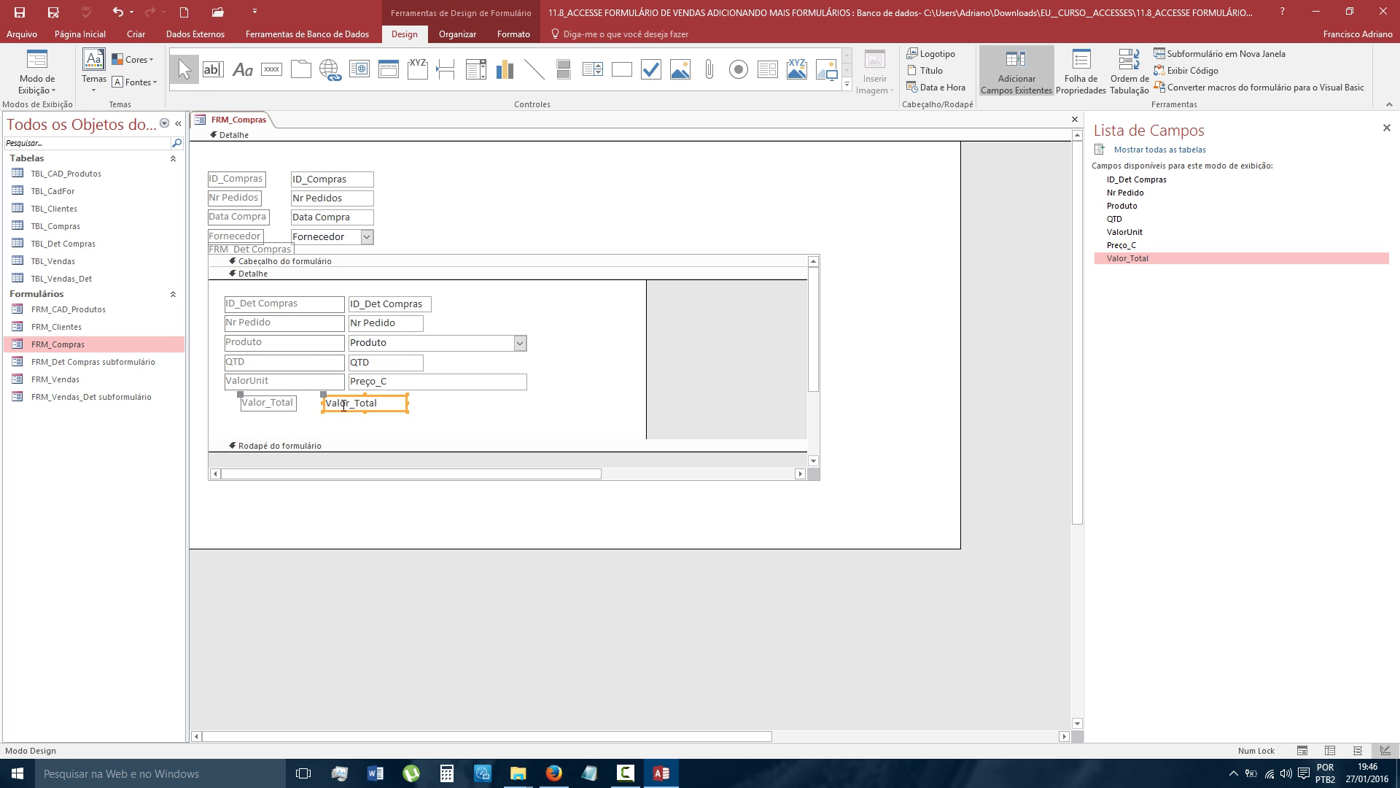
pyautogui.click(256, 405)
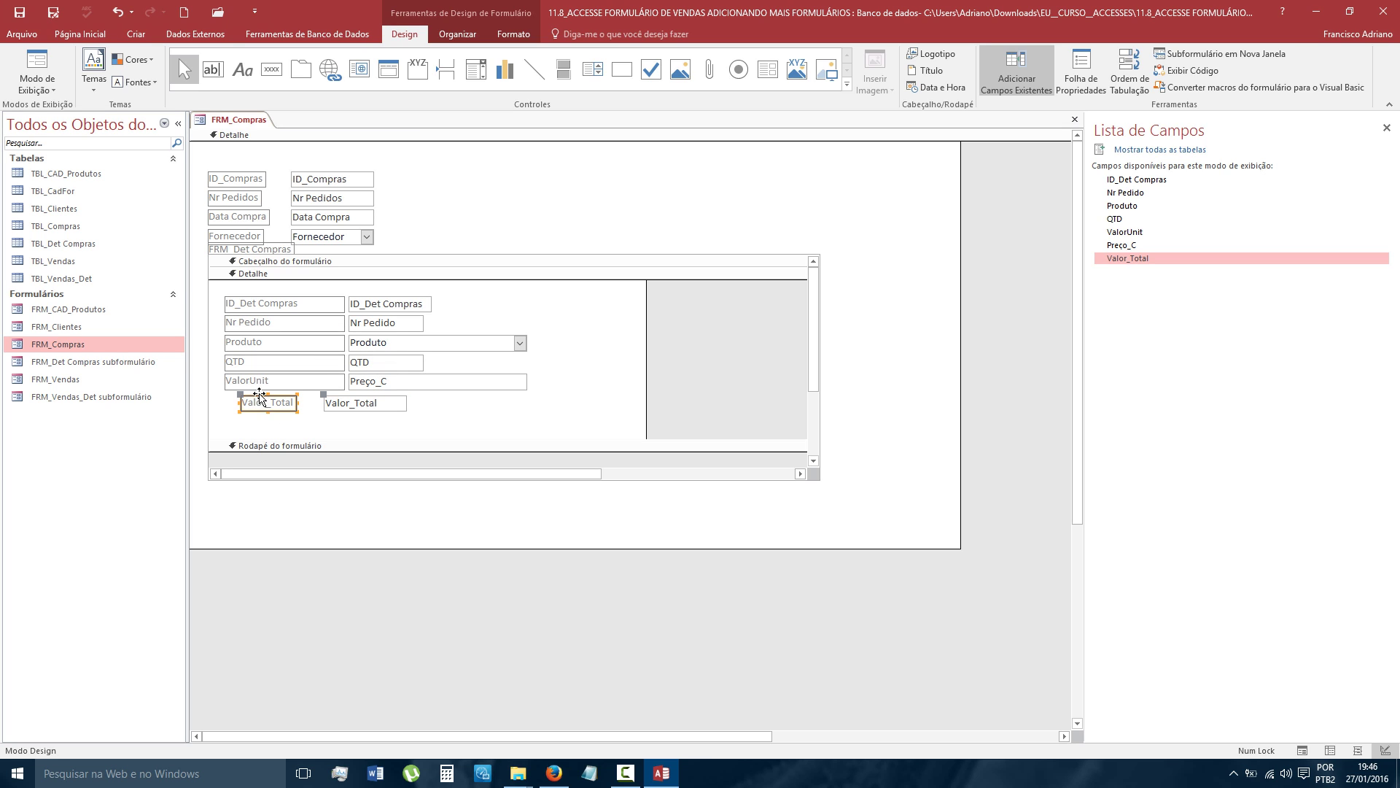
pyautogui.moveTo(256, 405); pyautogui.dragTo(240, 394)
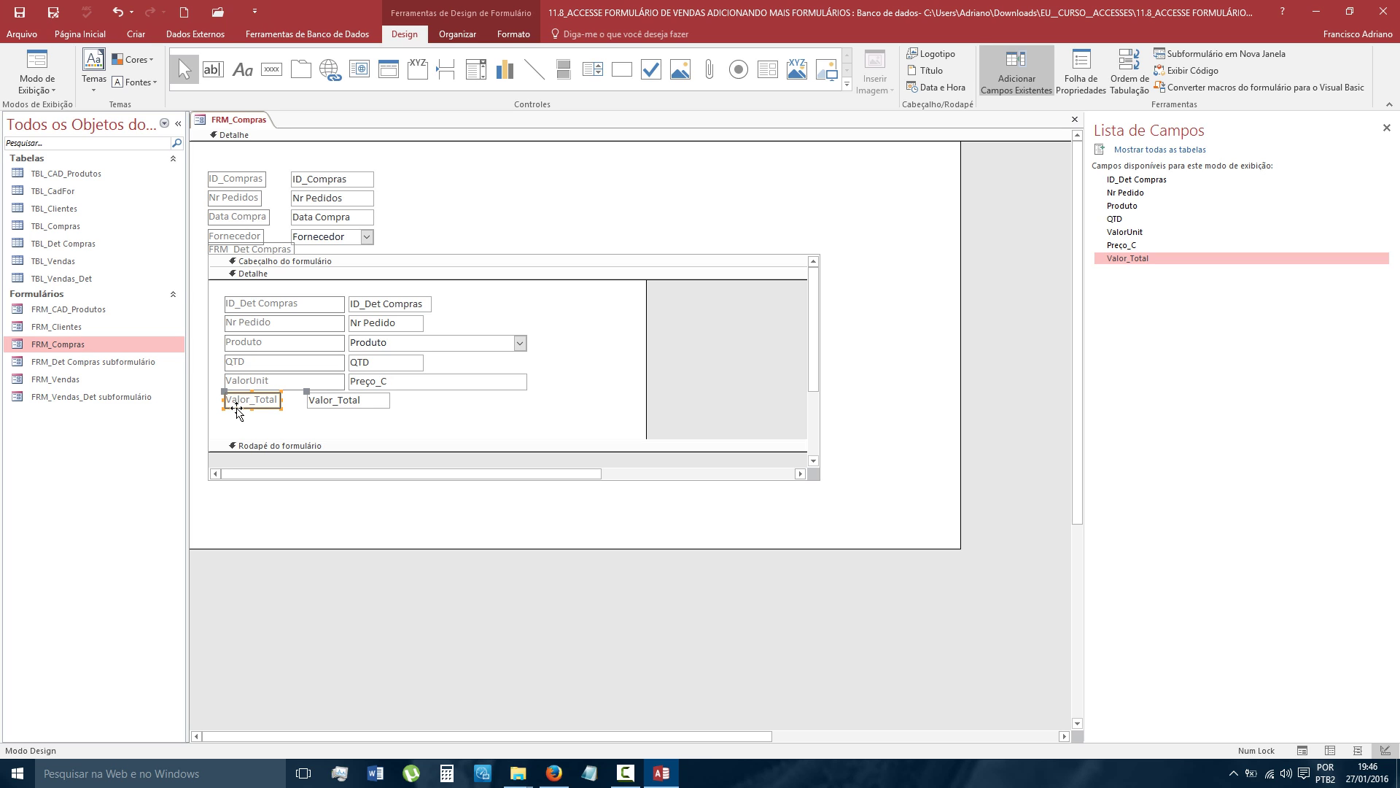
pyautogui.moveTo(236, 409); pyautogui.dragTo(238, 412)
pyautogui.click(239, 412)
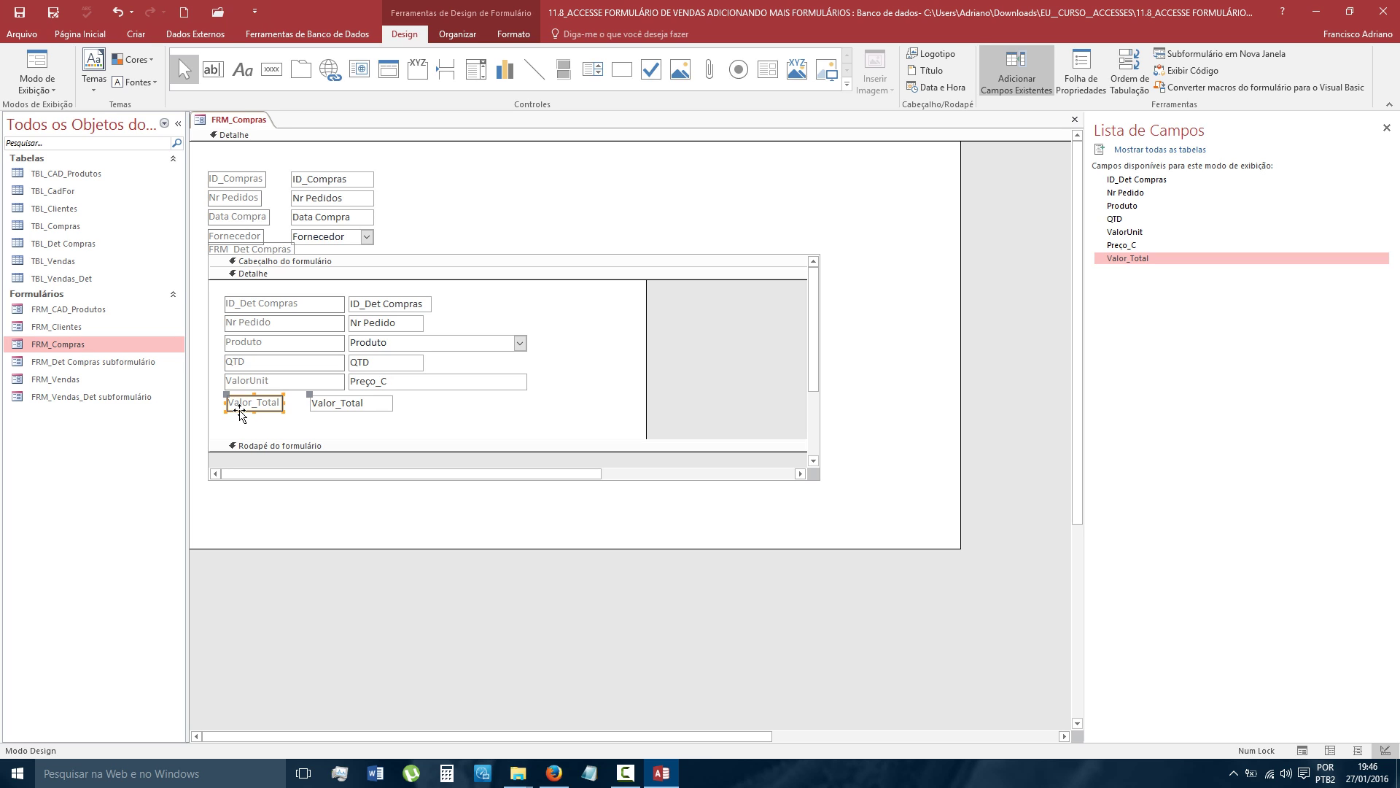
pyautogui.moveTo(239, 411); pyautogui.dragTo(236, 408)
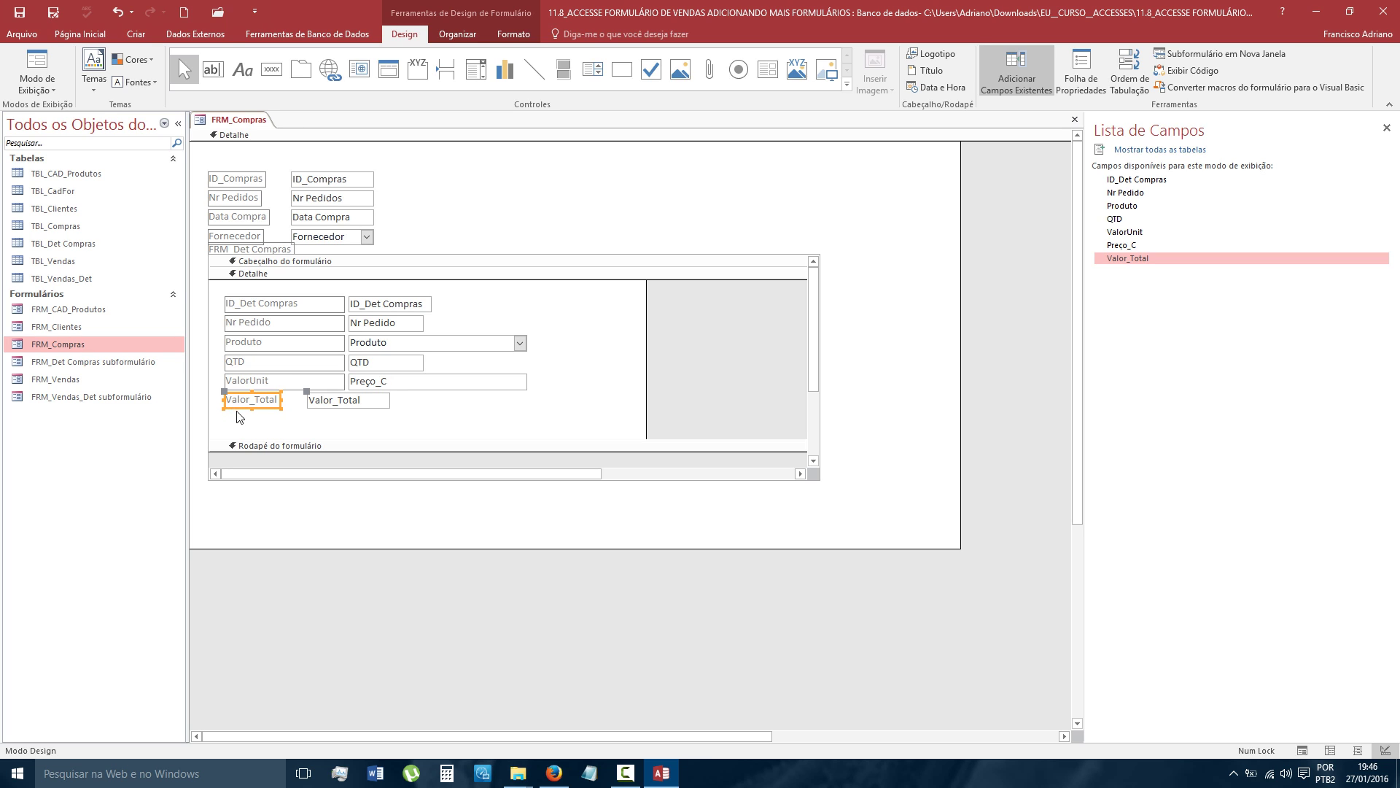
# - Resize the Valor_Total text box so it starts just beside its label, and shorten its far end
pyautogui.click(312, 407)
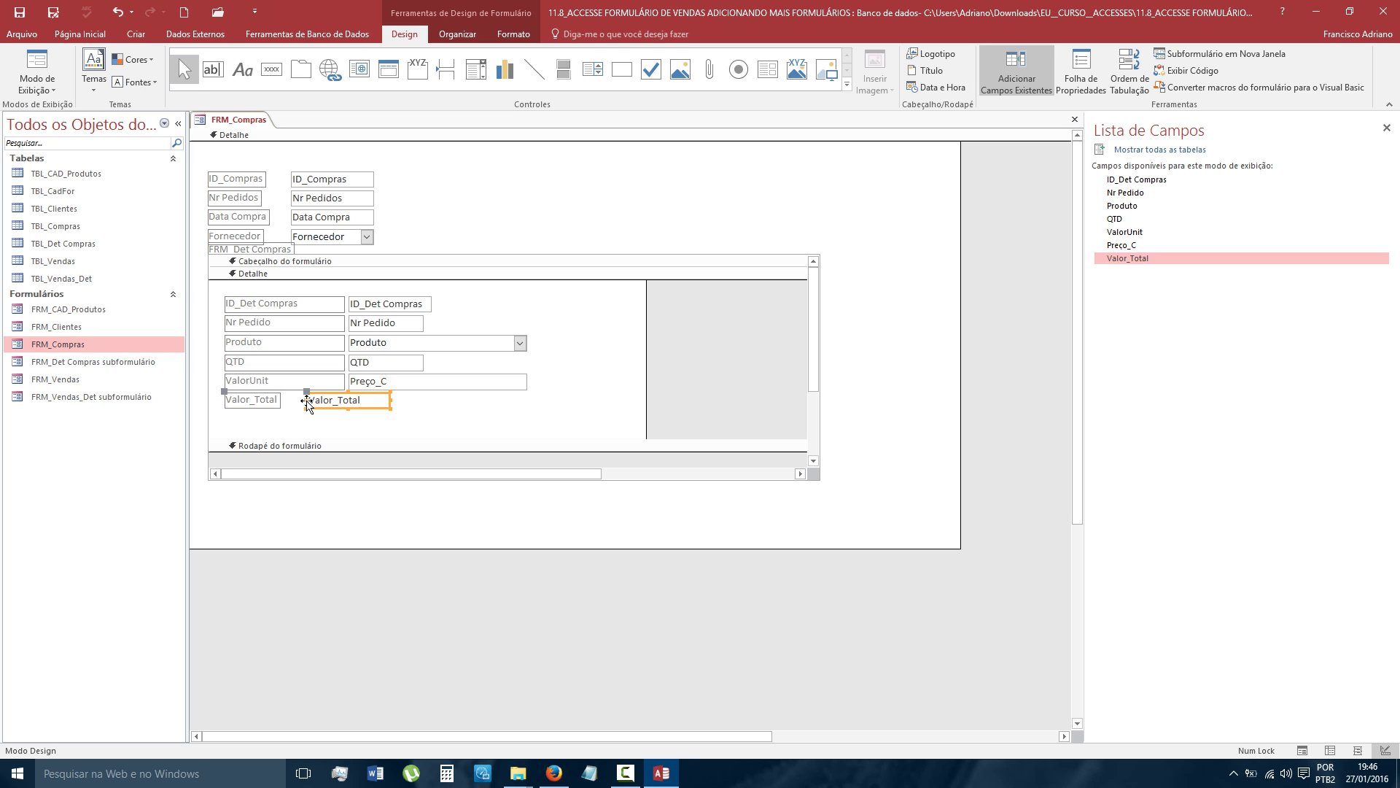
pyautogui.click(307, 403)
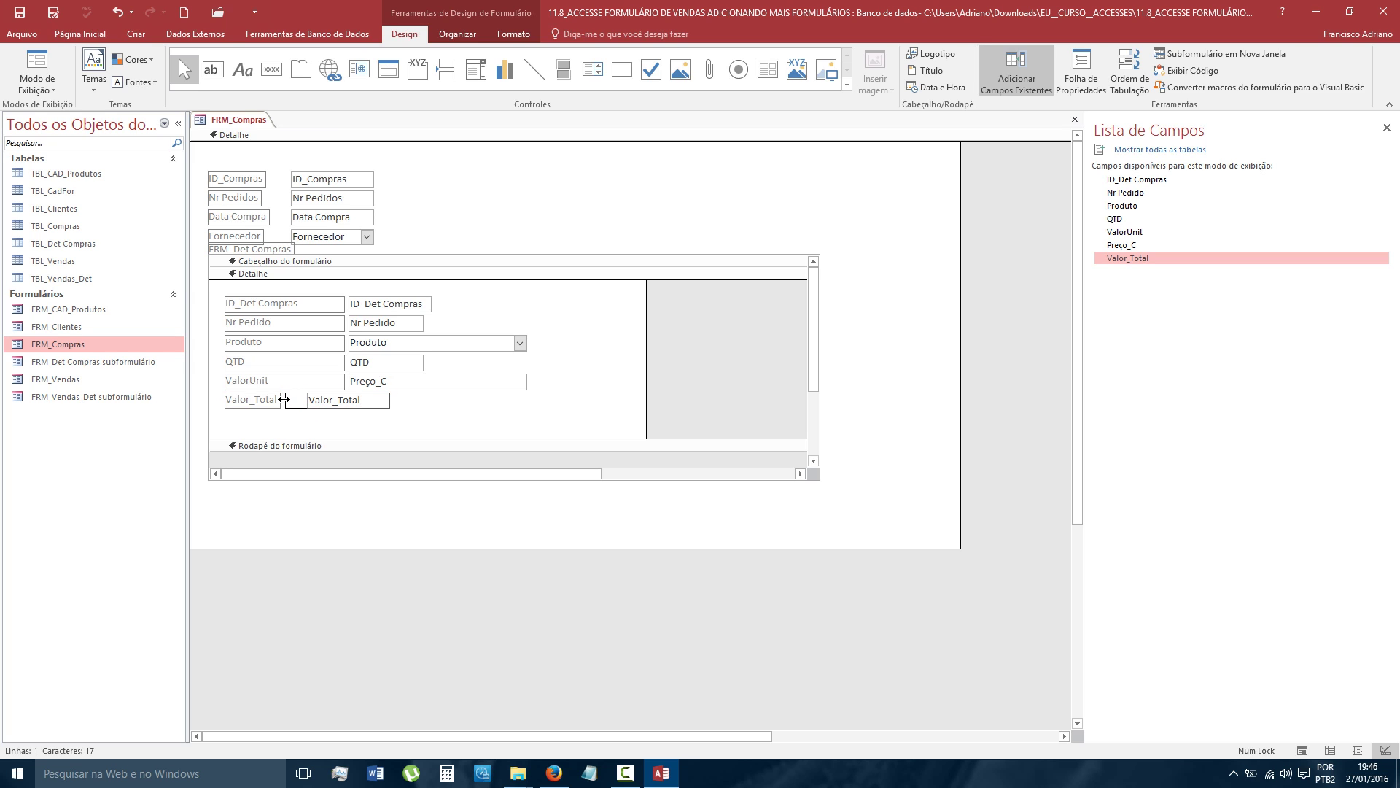
pyautogui.click(283, 399)
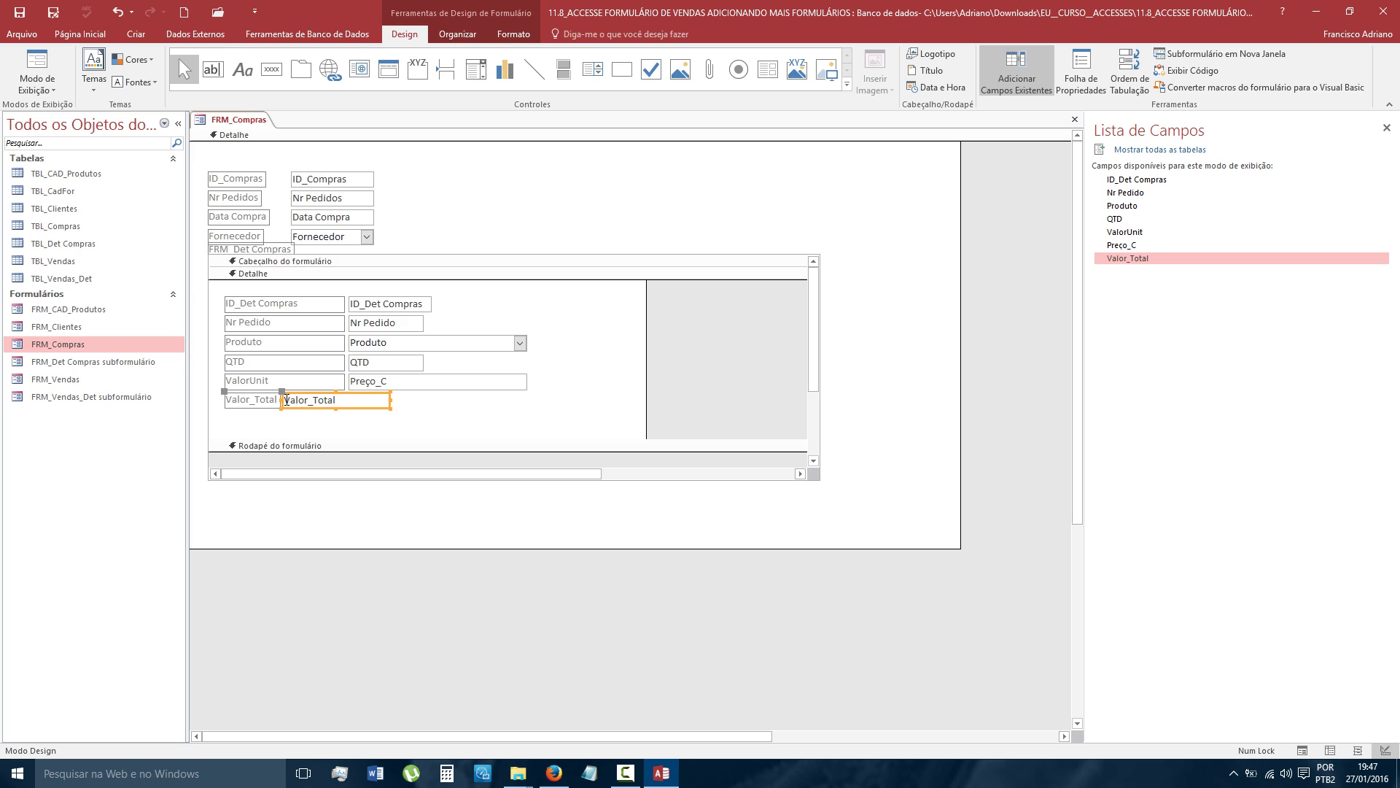
pyautogui.moveTo(279, 406); pyautogui.dragTo(286, 404)
pyautogui.moveTo(392, 401); pyautogui.dragTo(364, 403)
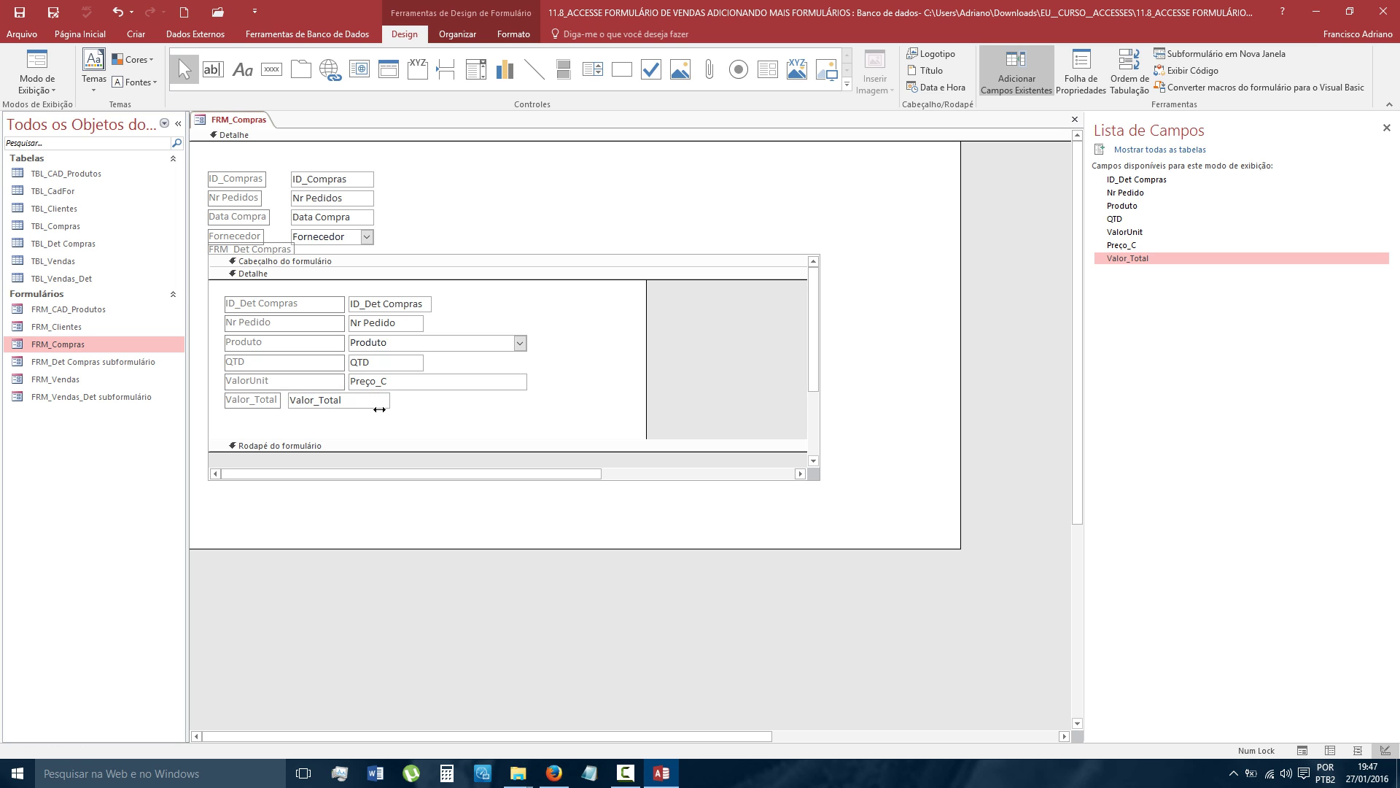
pyautogui.click(414, 416)
# - Show the form in Form view and fill in the first purchase's order number, date 27/01/2016 and supplier starting with Mineração Sant
pyautogui.press('F5')
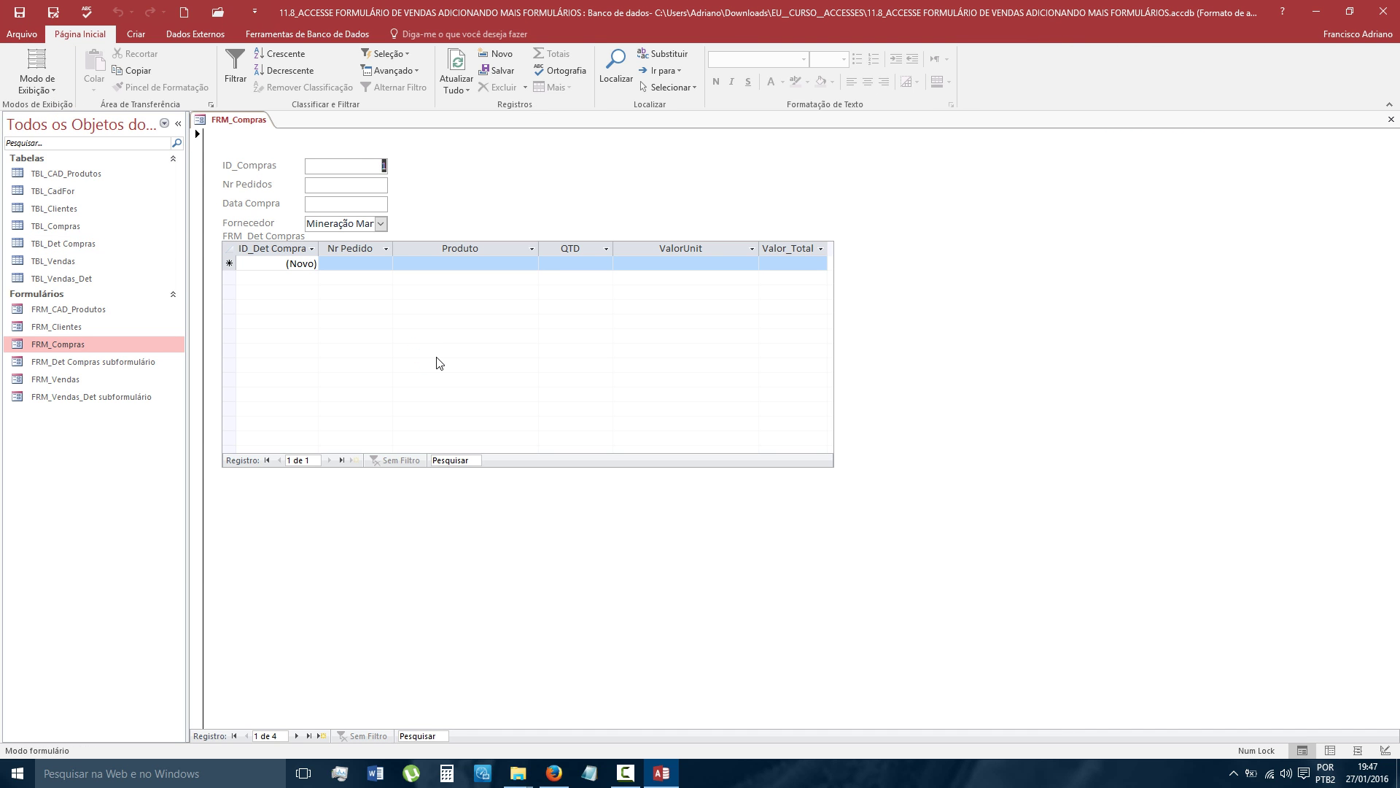
pyautogui.click(325, 205)
pyautogui.click(343, 205)
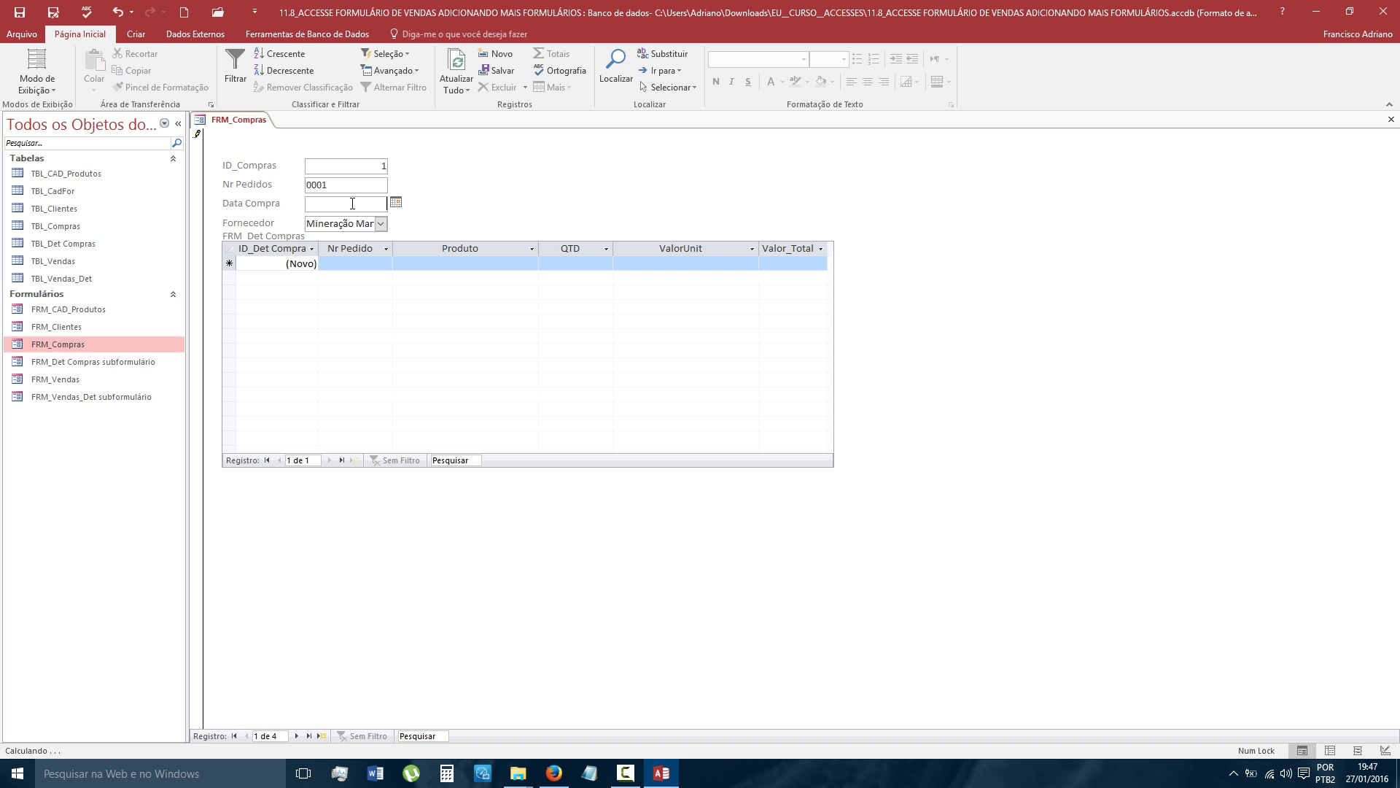
pyautogui.click(395, 202)
pyautogui.click(351, 289)
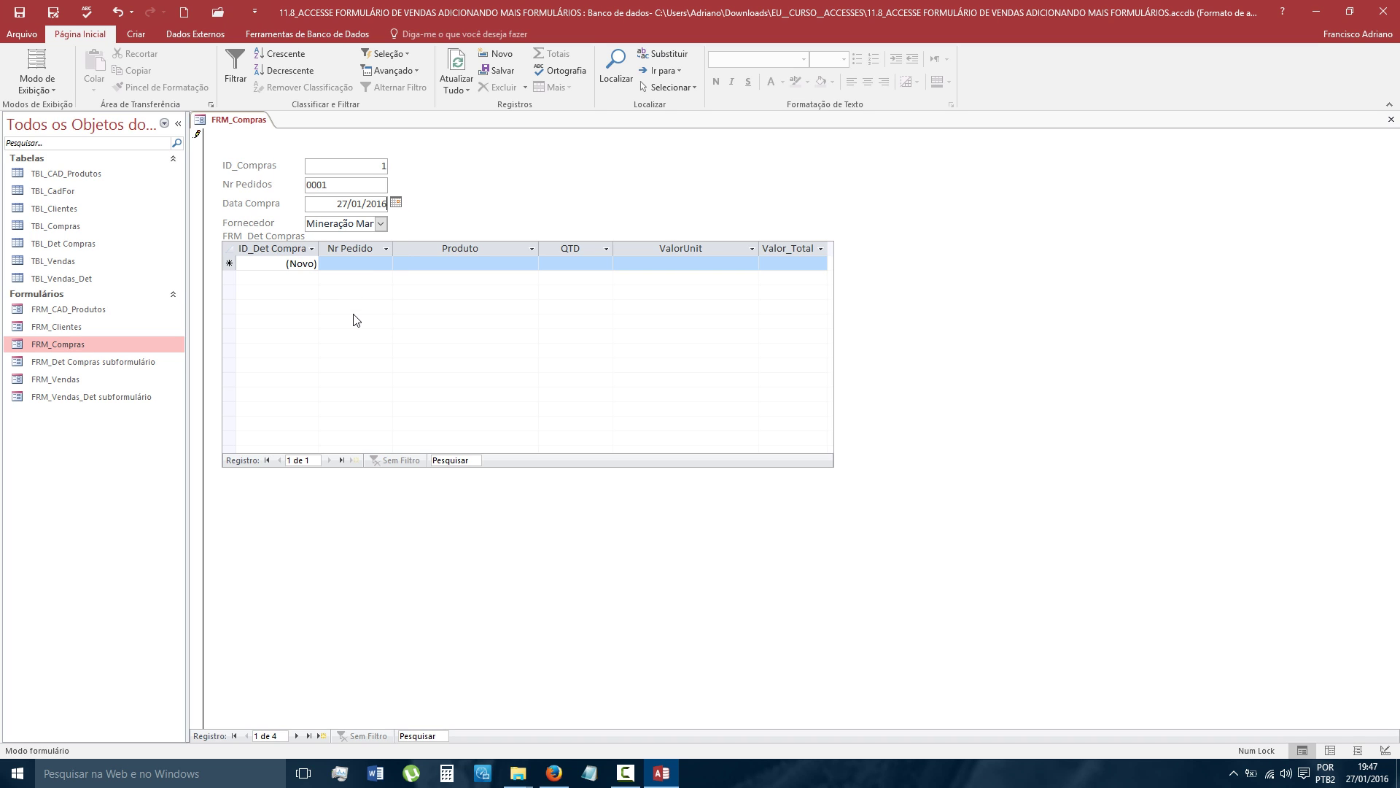
pyautogui.click(380, 223)
pyautogui.click(341, 267)
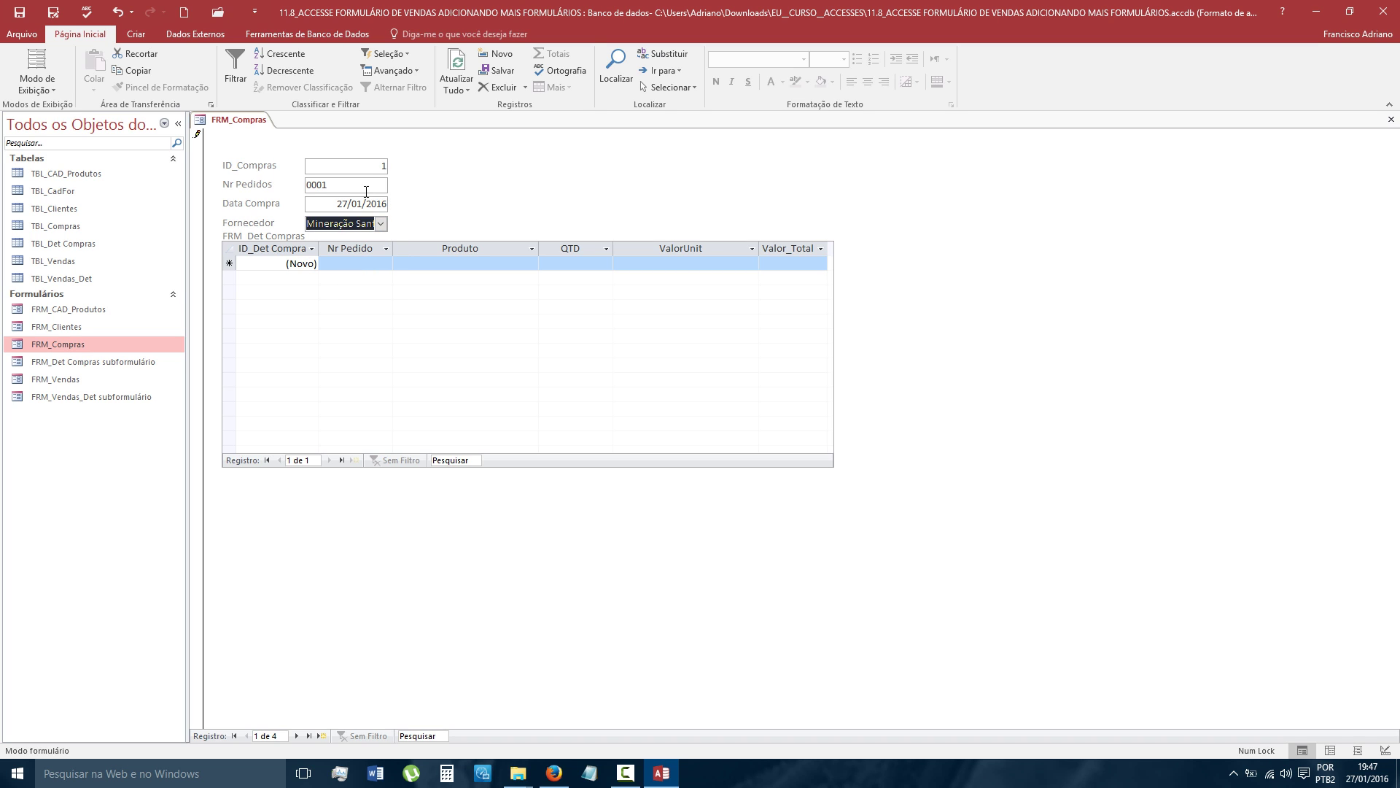
# - Enter the first detail row with the purchase's order number, product Borda and quantity 3
pyautogui.click(361, 267)
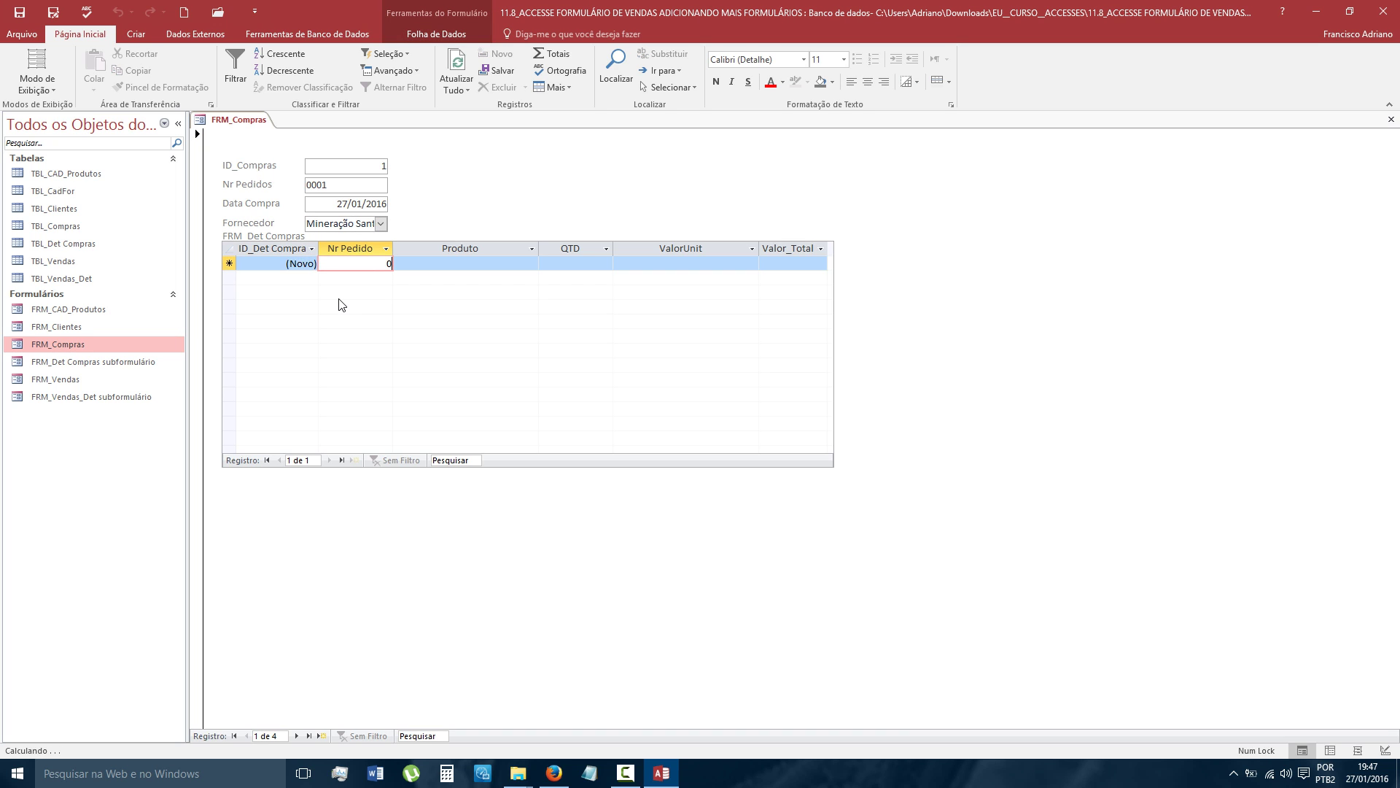
pyautogui.write('0001')
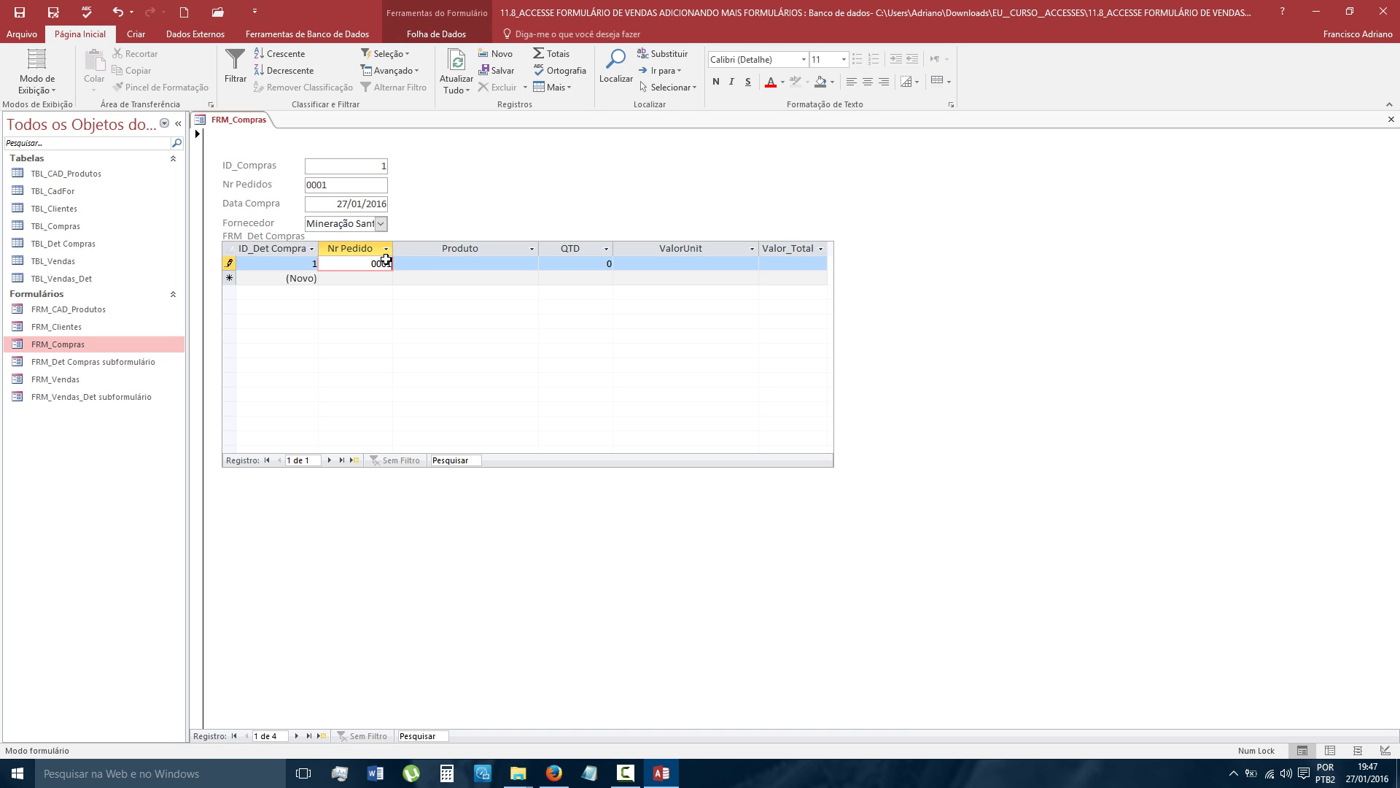
pyautogui.click(416, 265)
pyautogui.click(533, 266)
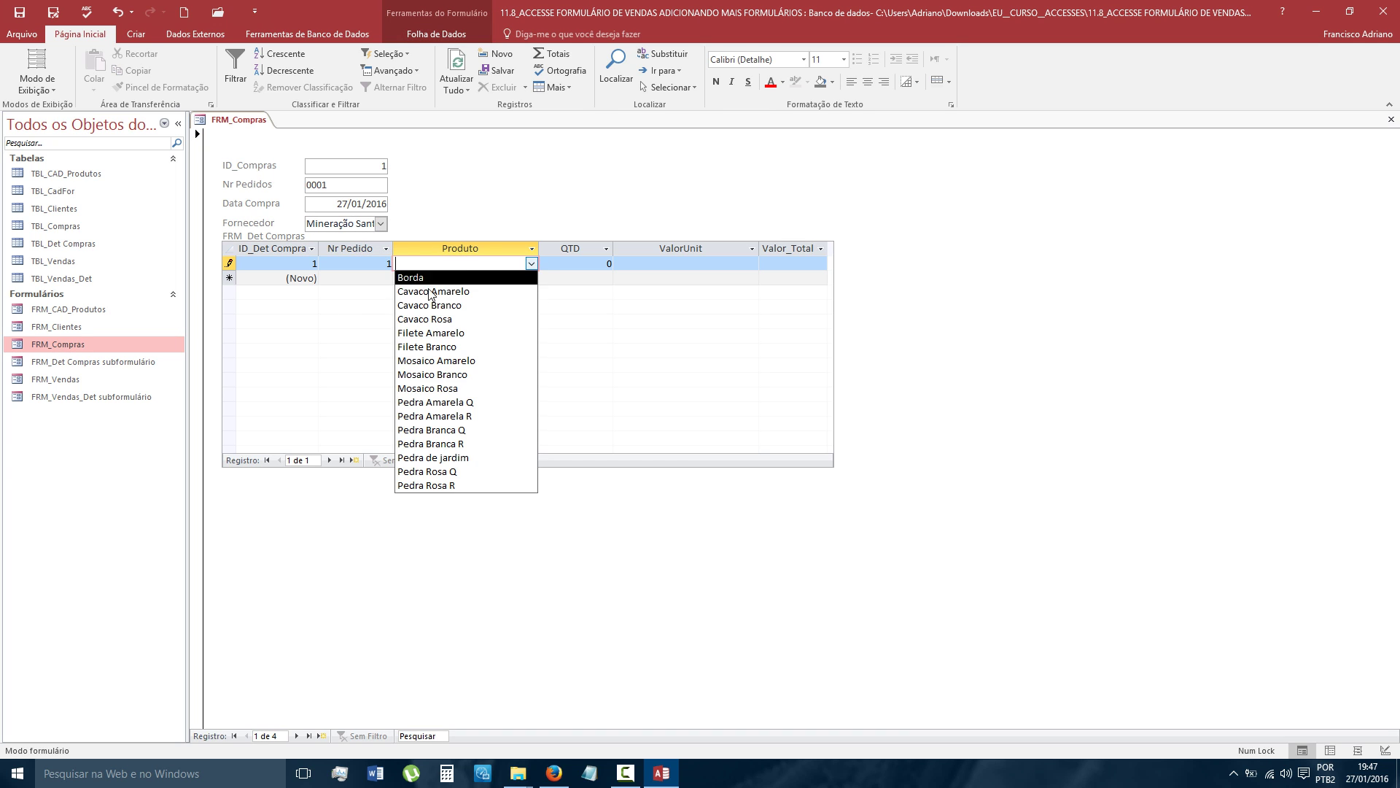
pyautogui.click(438, 275)
pyautogui.doubleClick(565, 265)
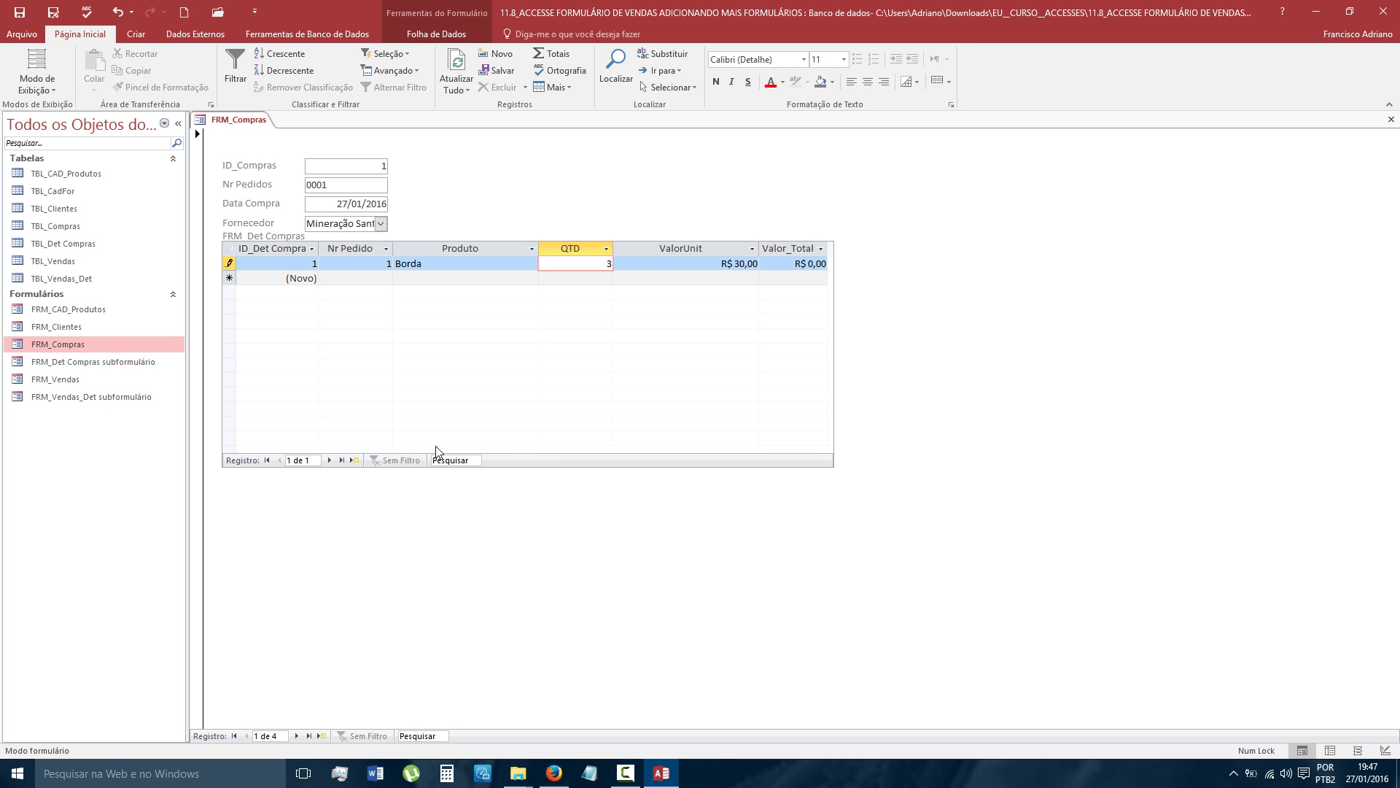
pyautogui.press('Tab')
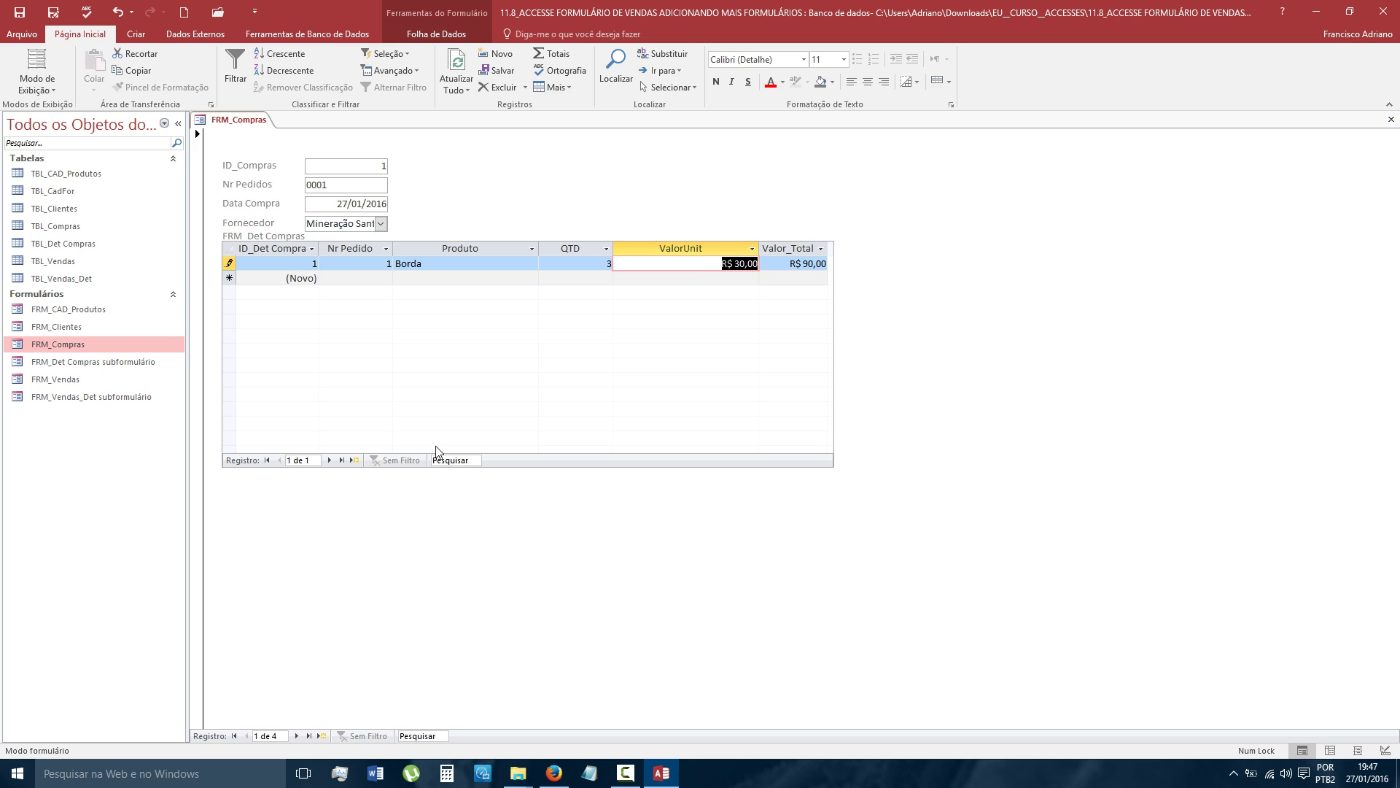
# - Narrow the ValorUnit column of the detail datasheet and centre the Valor_Total and ValorUnit values
pyautogui.click(774, 259)
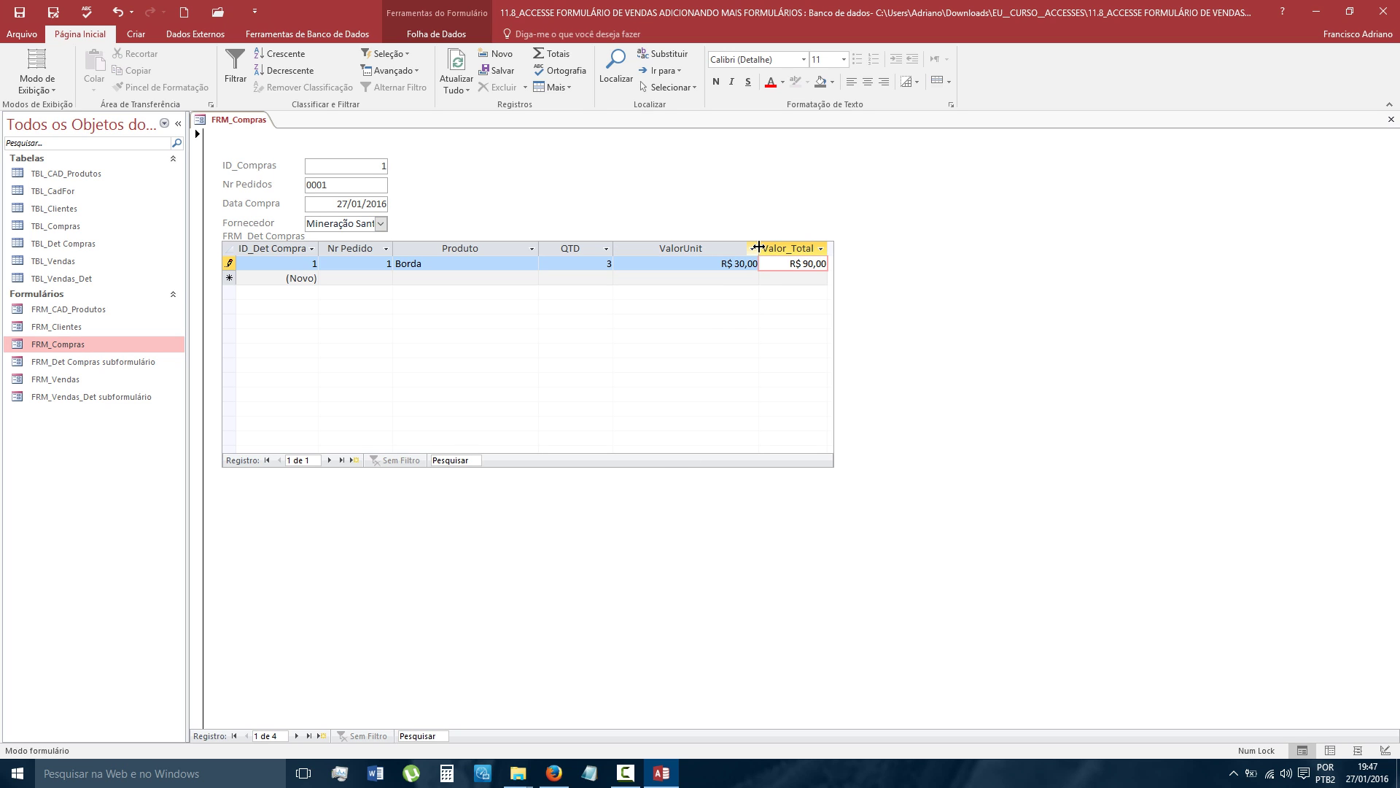
pyautogui.moveTo(758, 246); pyautogui.dragTo(726, 246)
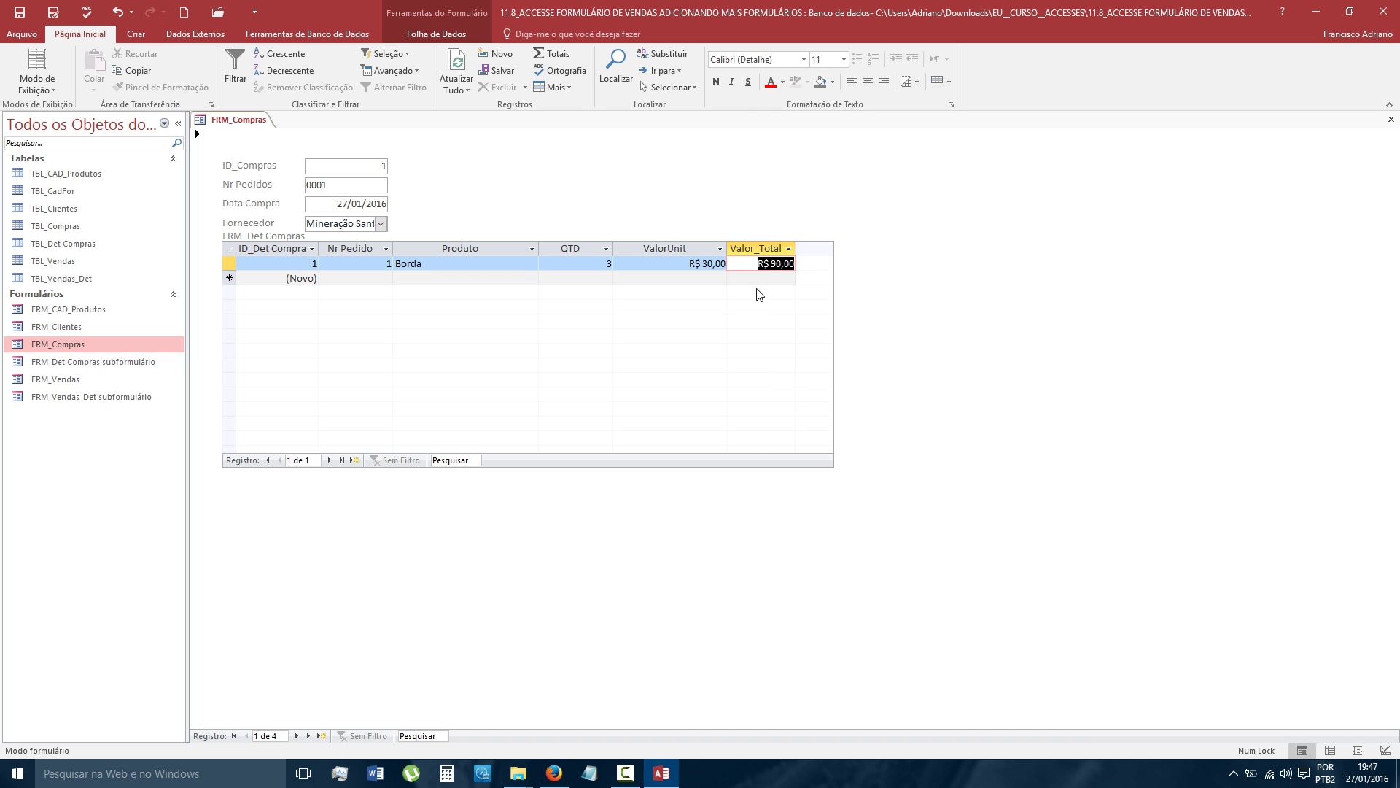
pyautogui.click(867, 82)
pyautogui.click(653, 248)
pyautogui.click(867, 82)
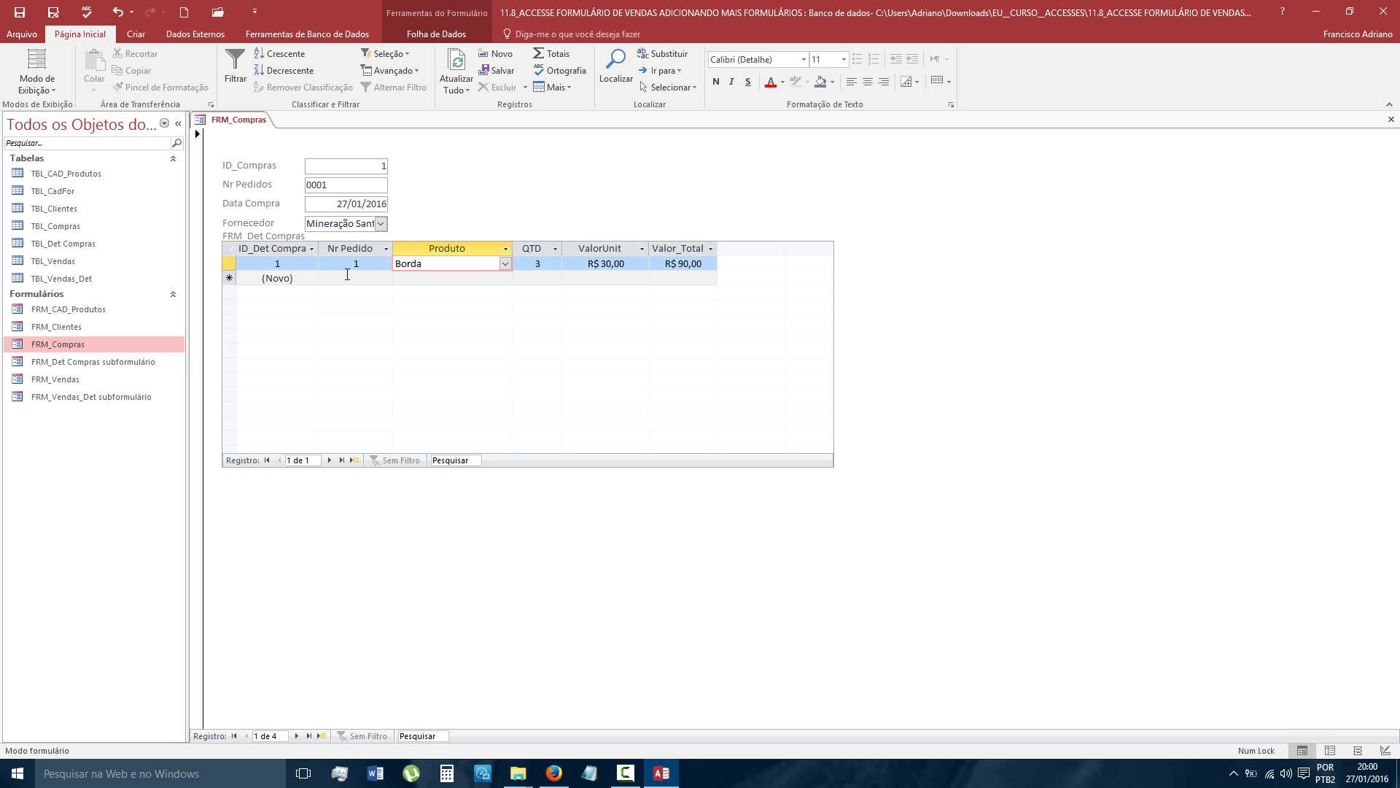
# - Add a second detail row with the purchase's order number, product Mosaico Amarelo and quantity 8, and move on to a new row
pyautogui.click(357, 277)
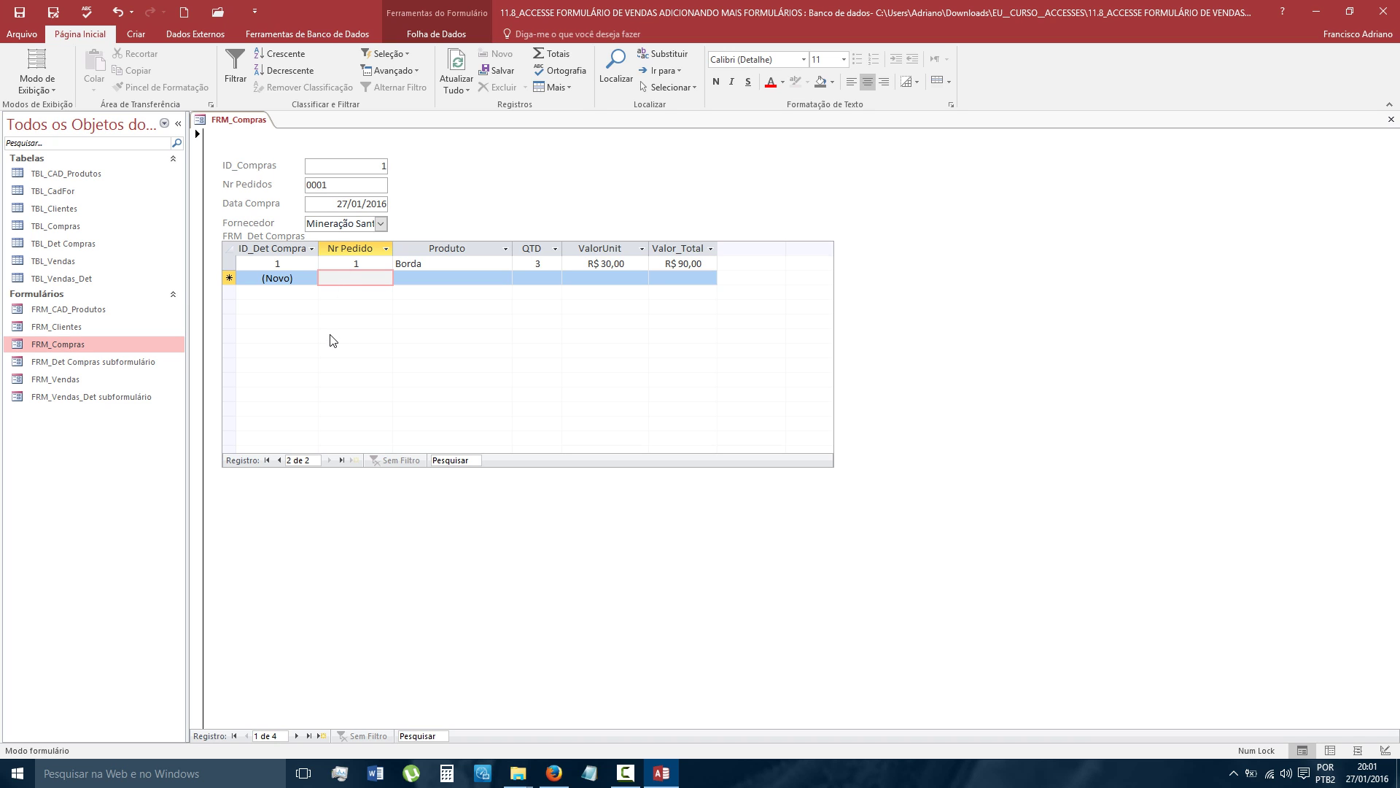
pyautogui.write('1')
pyautogui.press('Tab')
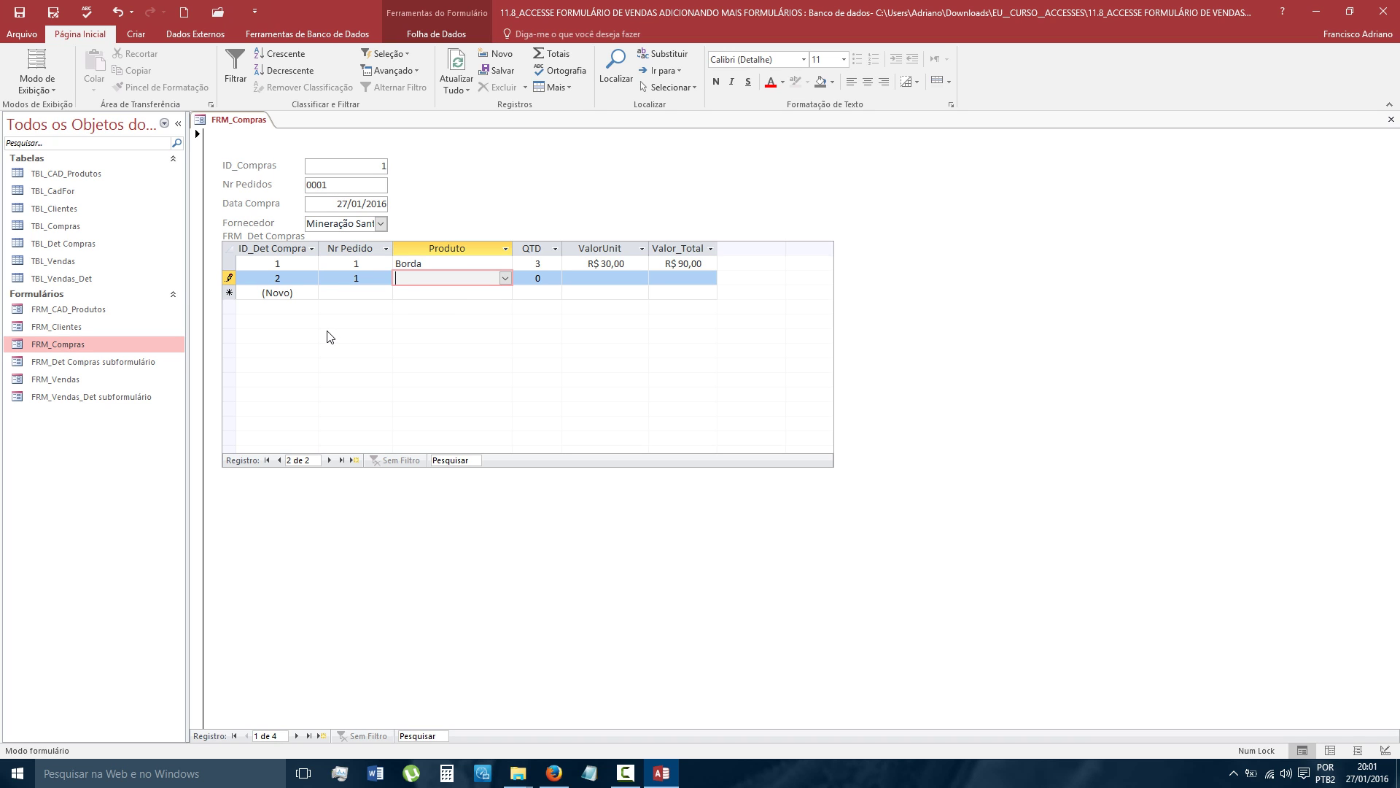
pyautogui.click(505, 278)
pyautogui.click(416, 375)
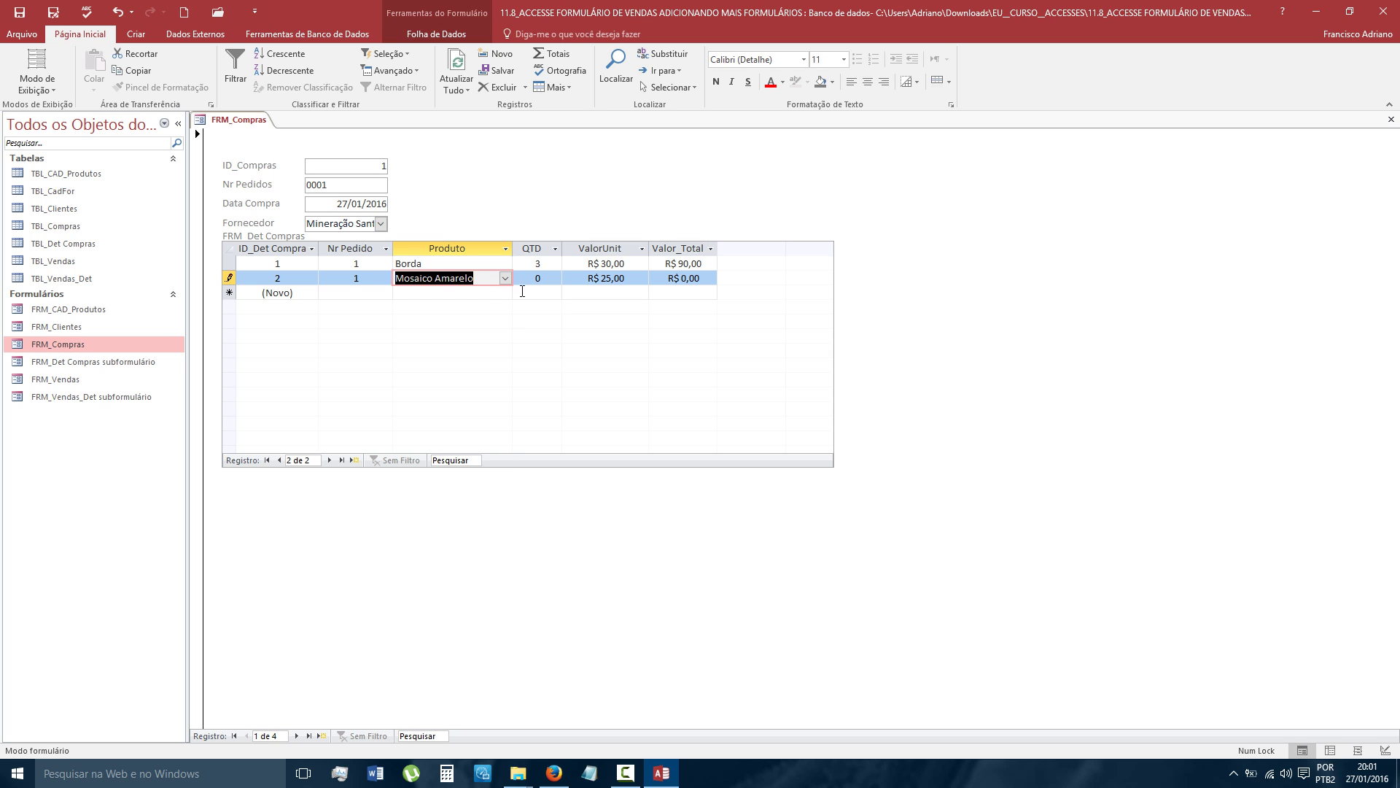
pyautogui.press('Tab')
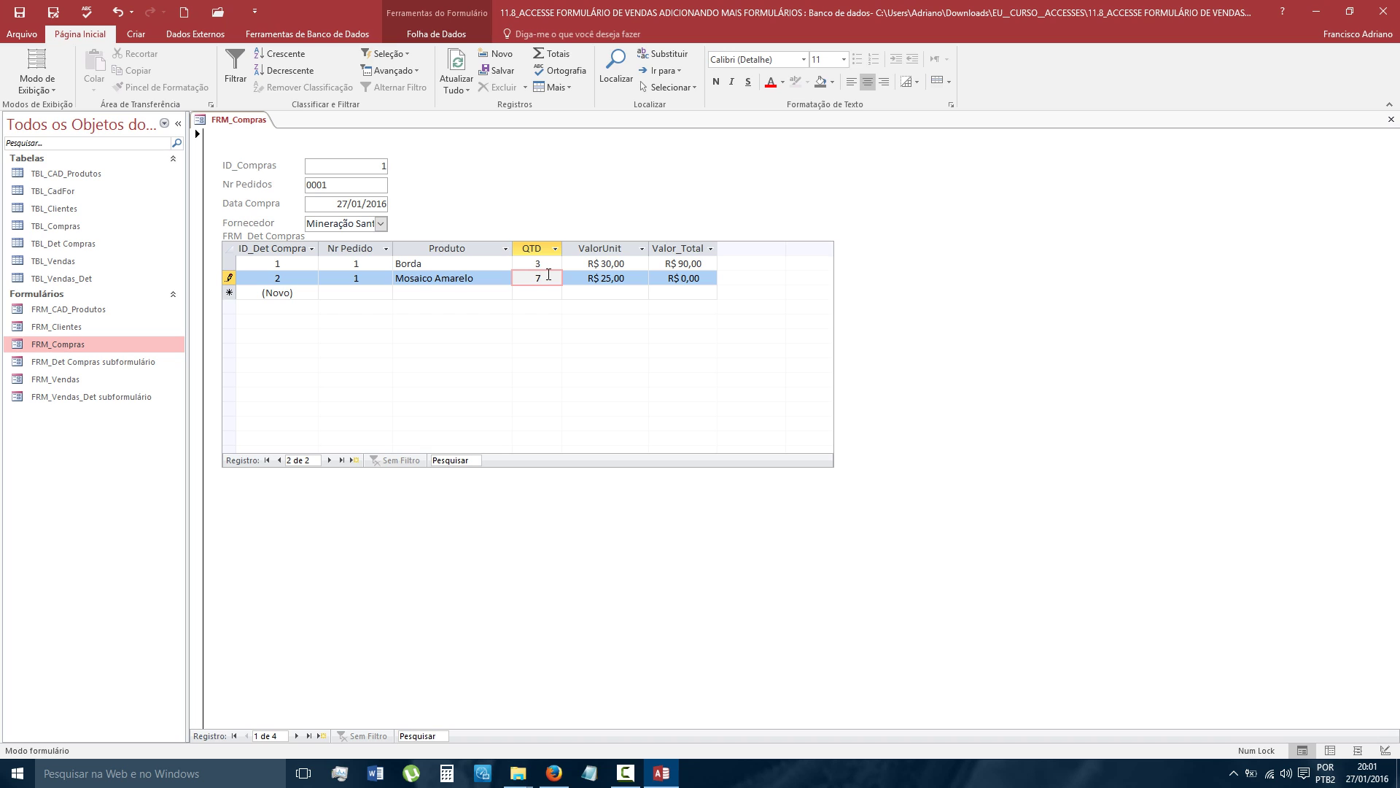
pyautogui.press('Tab')
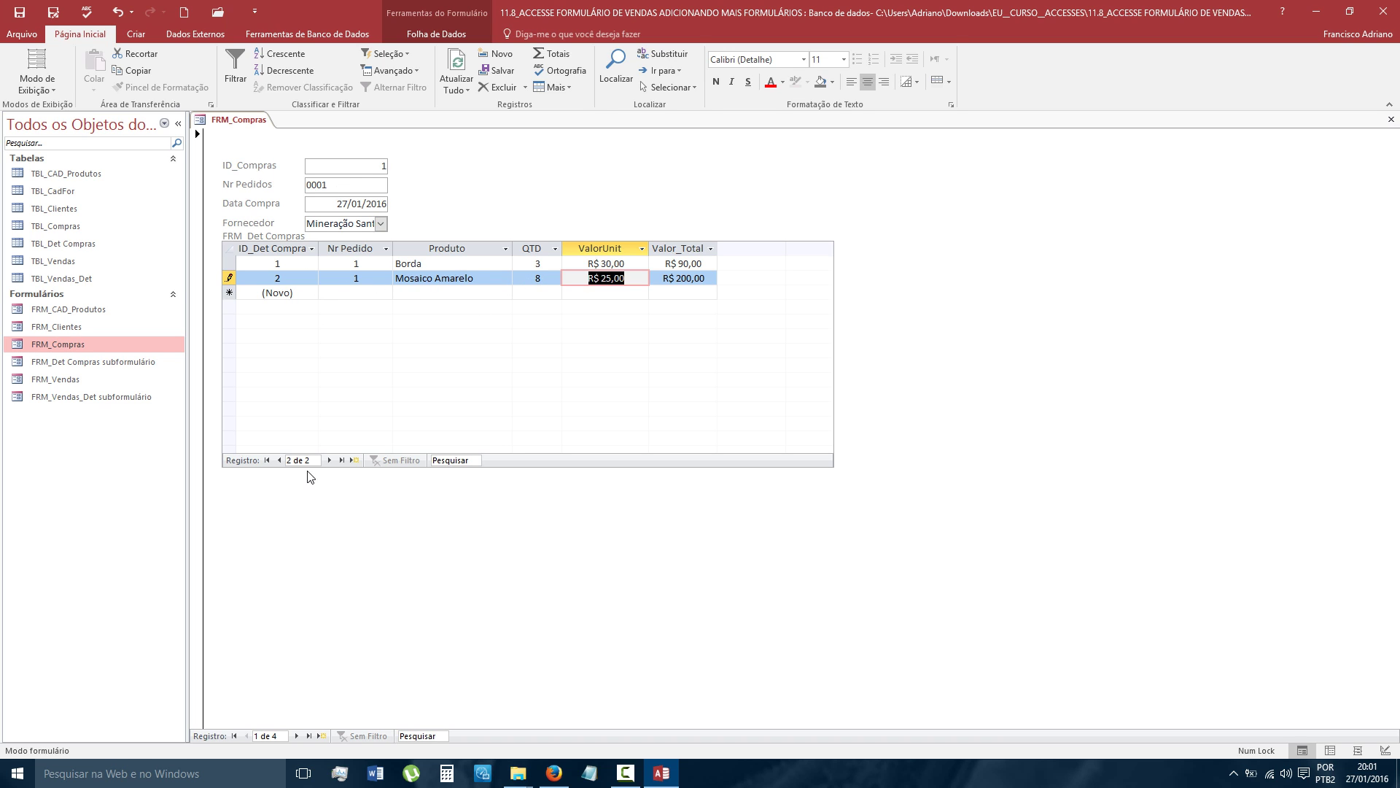
pyautogui.click(354, 460)
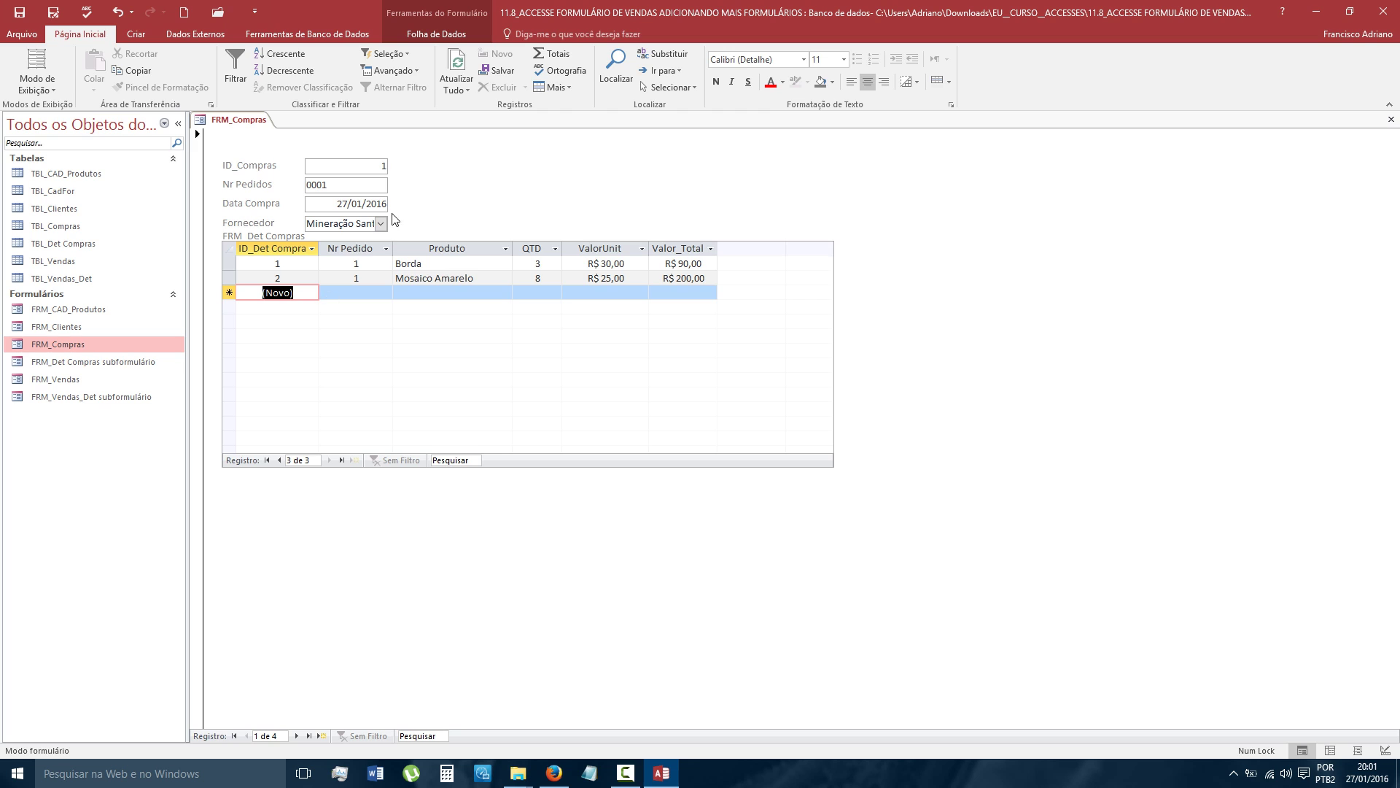
# - Start a new purchase record and fill in its order number and the purchase date 05/01/2016
pyautogui.click(322, 735)
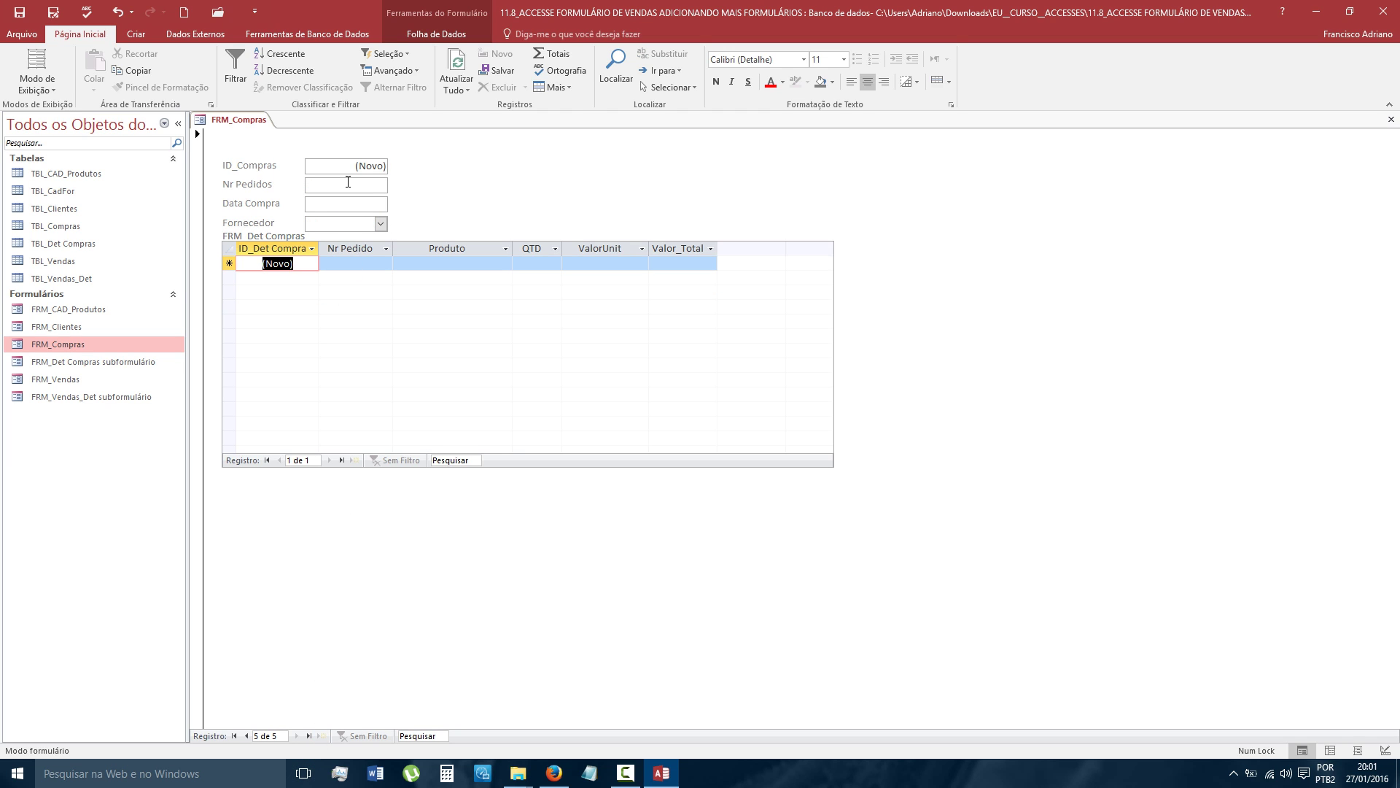
pyautogui.click(376, 165)
pyautogui.click(375, 184)
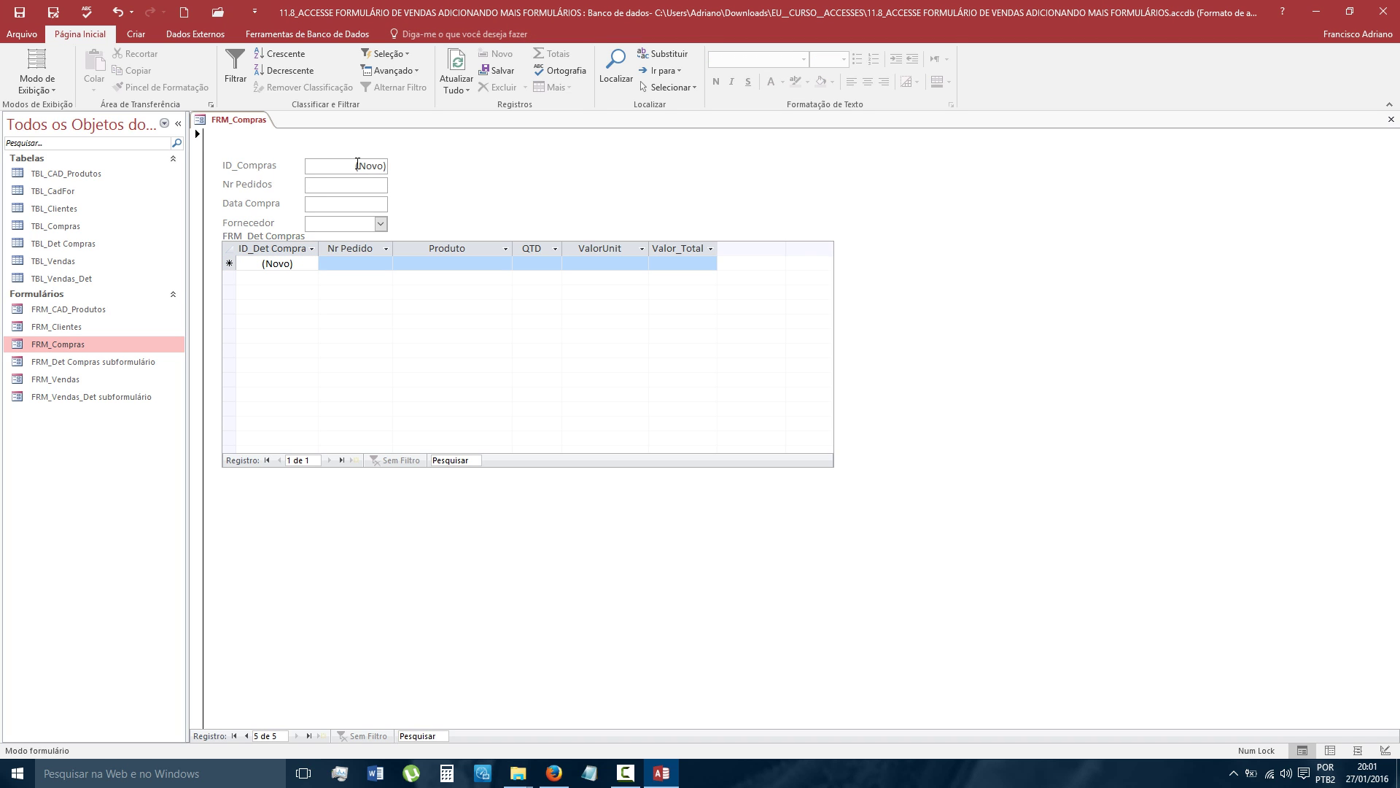
pyautogui.write('0002')
pyautogui.click(344, 205)
pyautogui.click(395, 202)
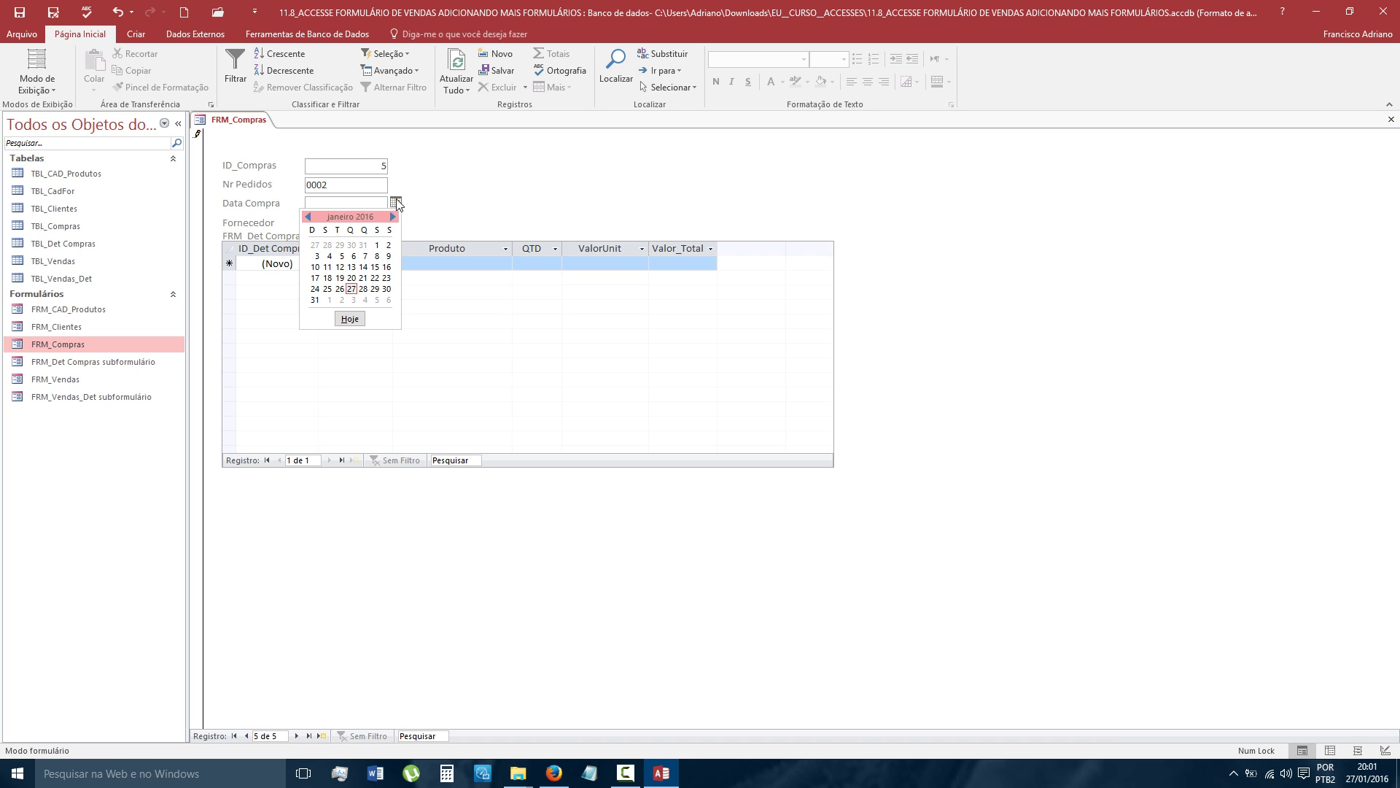
pyautogui.click(344, 257)
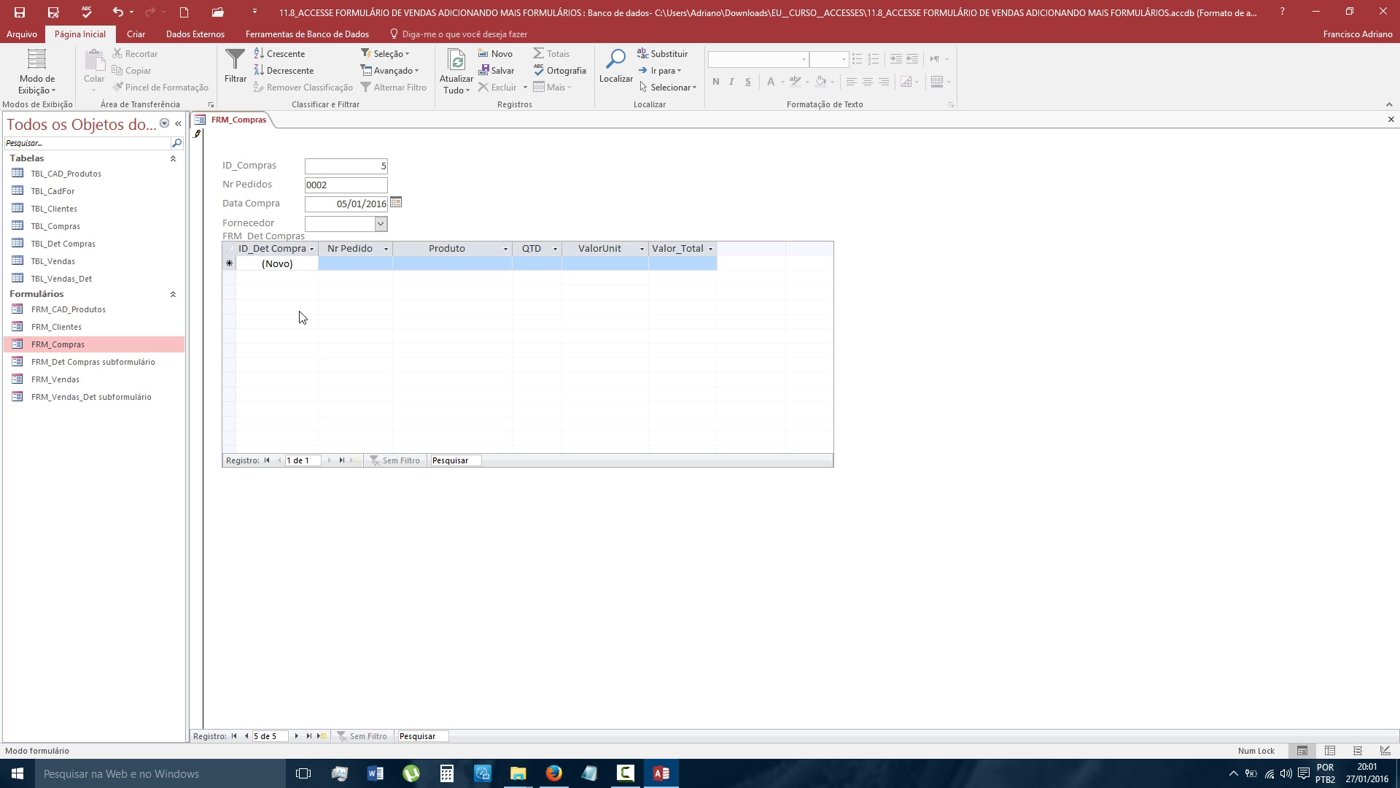
# - Switch the purchases form to Design view, saving the changes to FRM_Compras and its detail subform
pyautogui.click(42, 92)
pyautogui.click(37, 206)
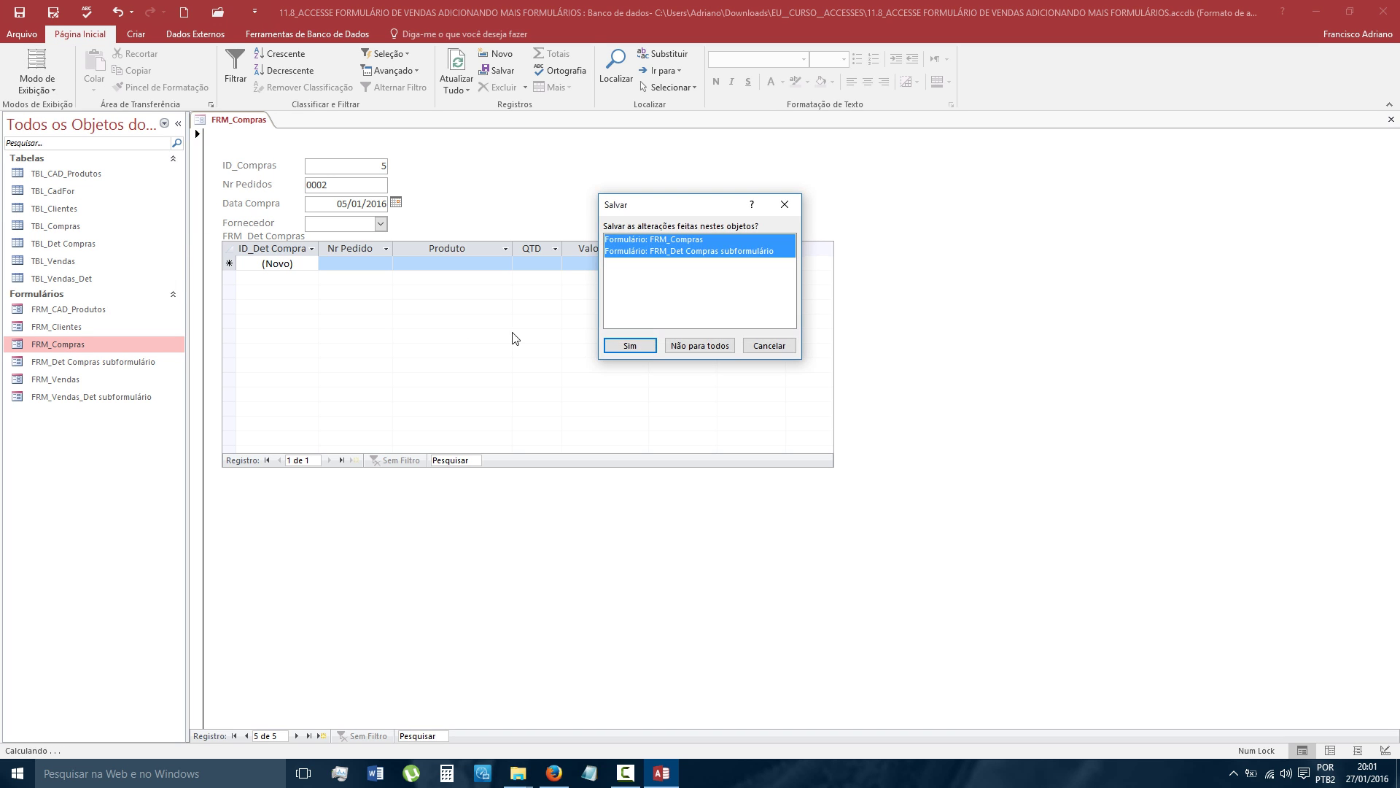
pyautogui.click(627, 346)
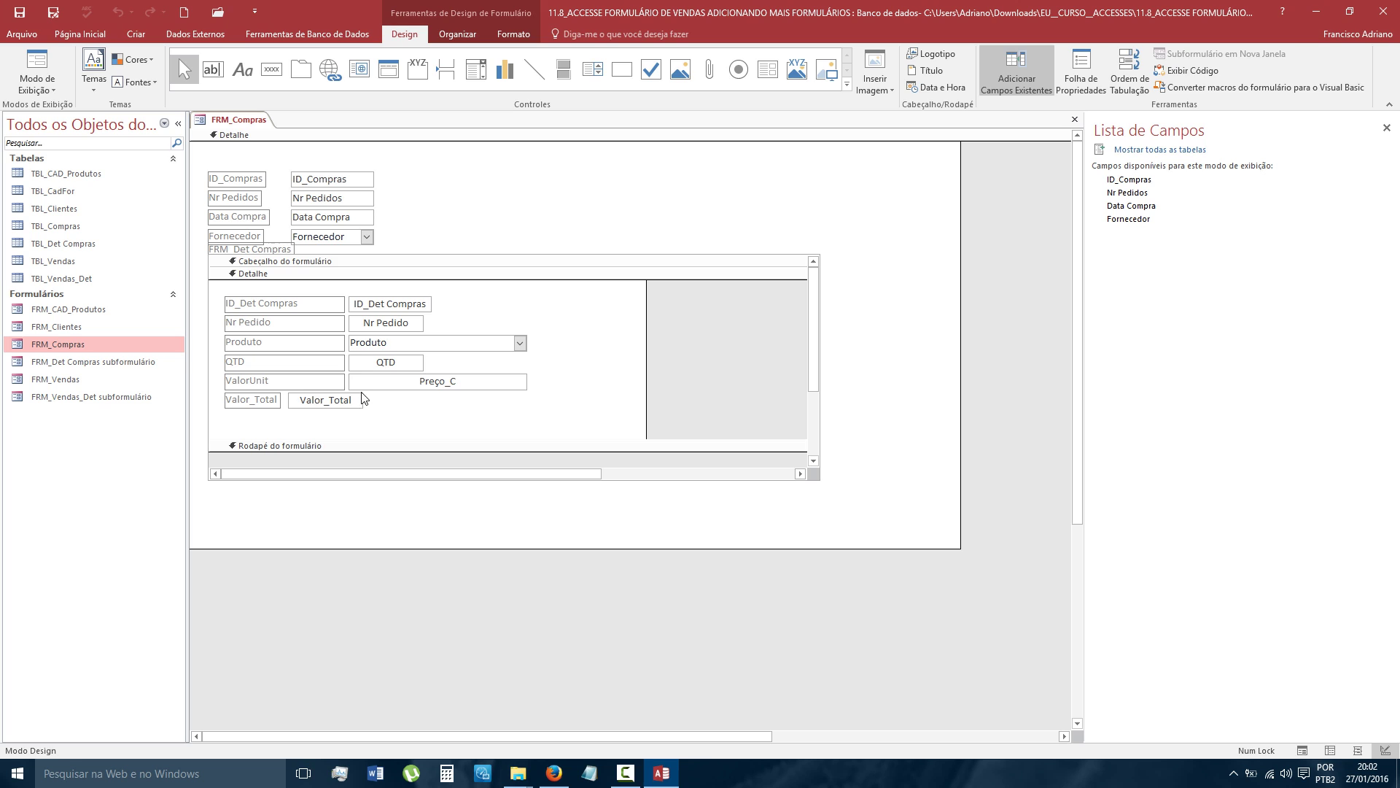
# - Set the default value of the Data Compra text box to =Data() and save the form, overwriting the earlier version
pyautogui.click(331, 185)
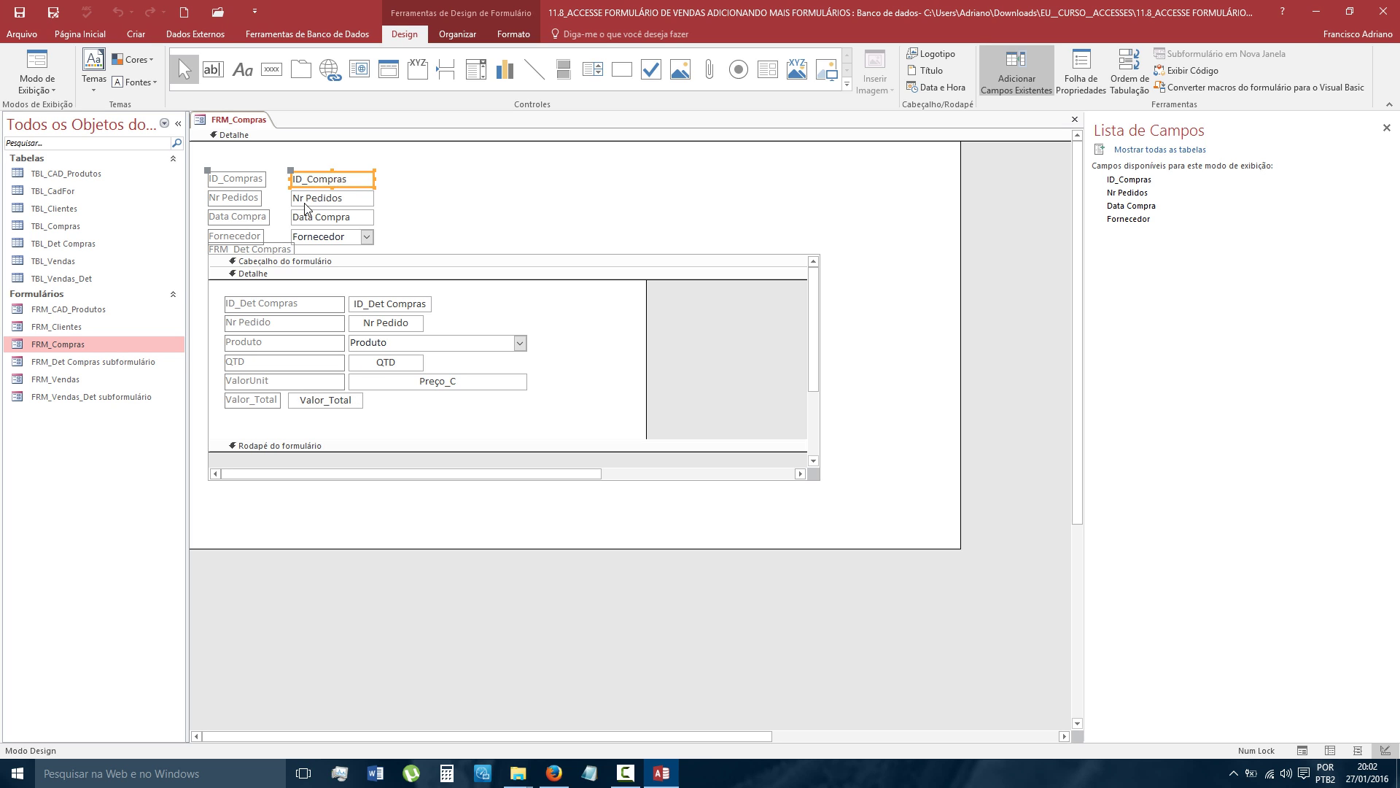
pyautogui.click(328, 217)
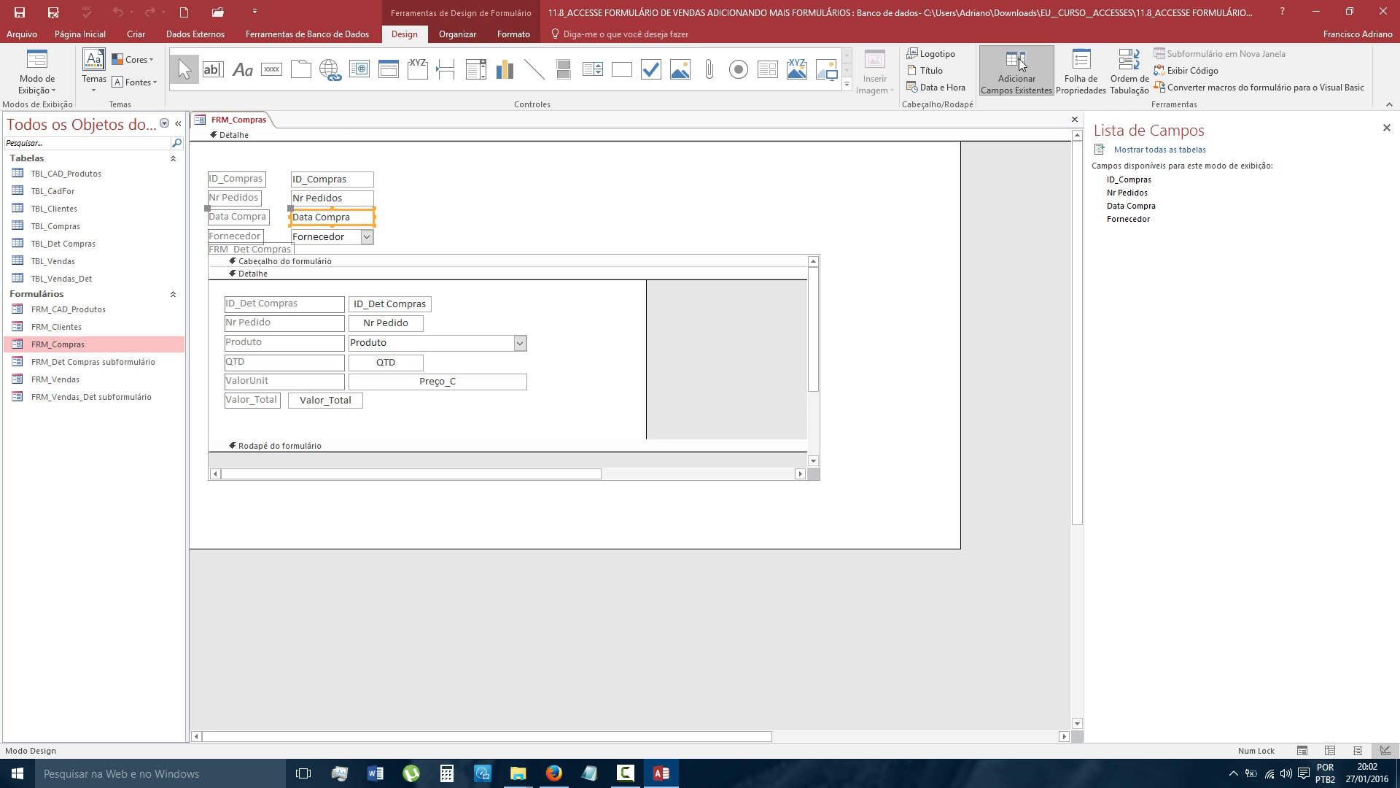
pyautogui.click(1081, 73)
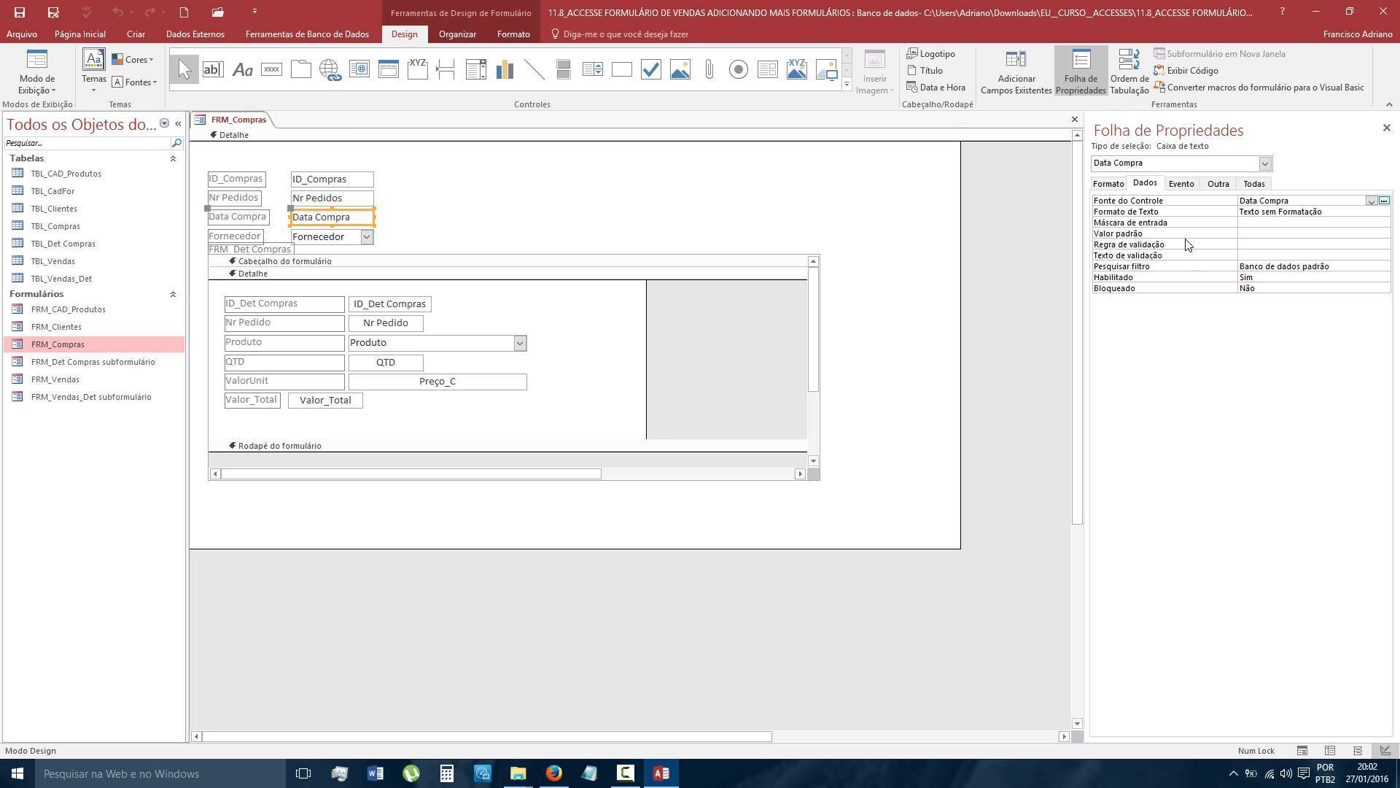
pyautogui.click(1242, 232)
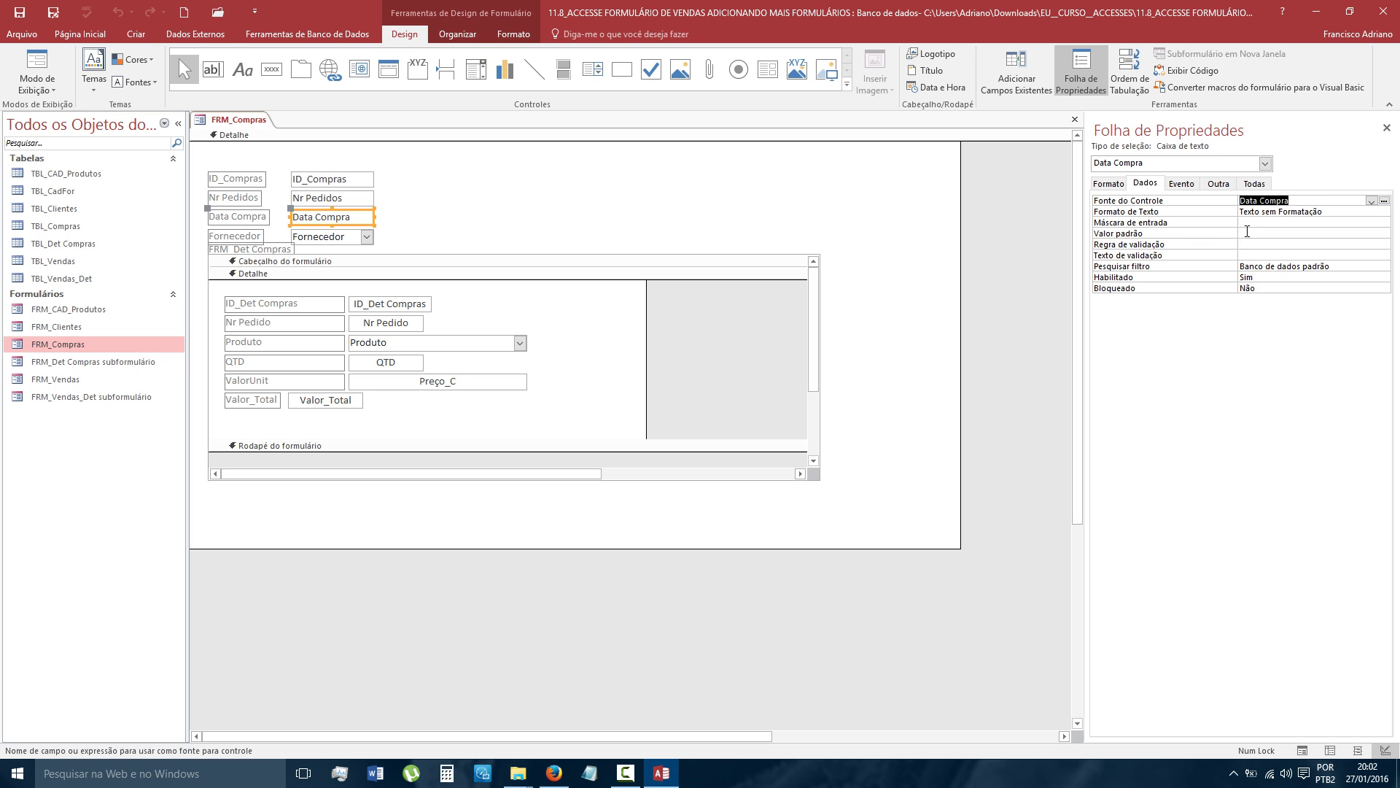
pyautogui.click(1240, 237)
pyautogui.write('=')
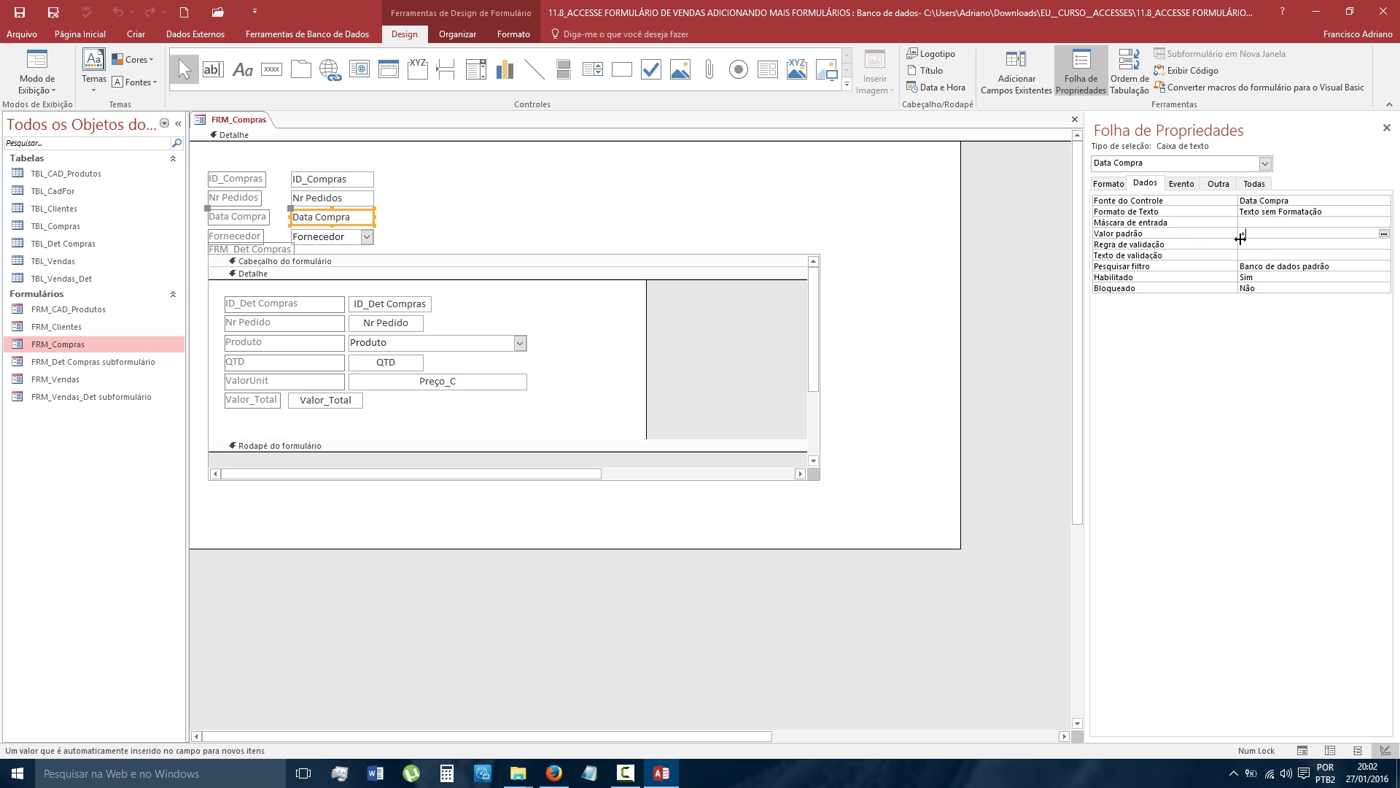
pyautogui.write('Data()')
pyautogui.click(18, 12)
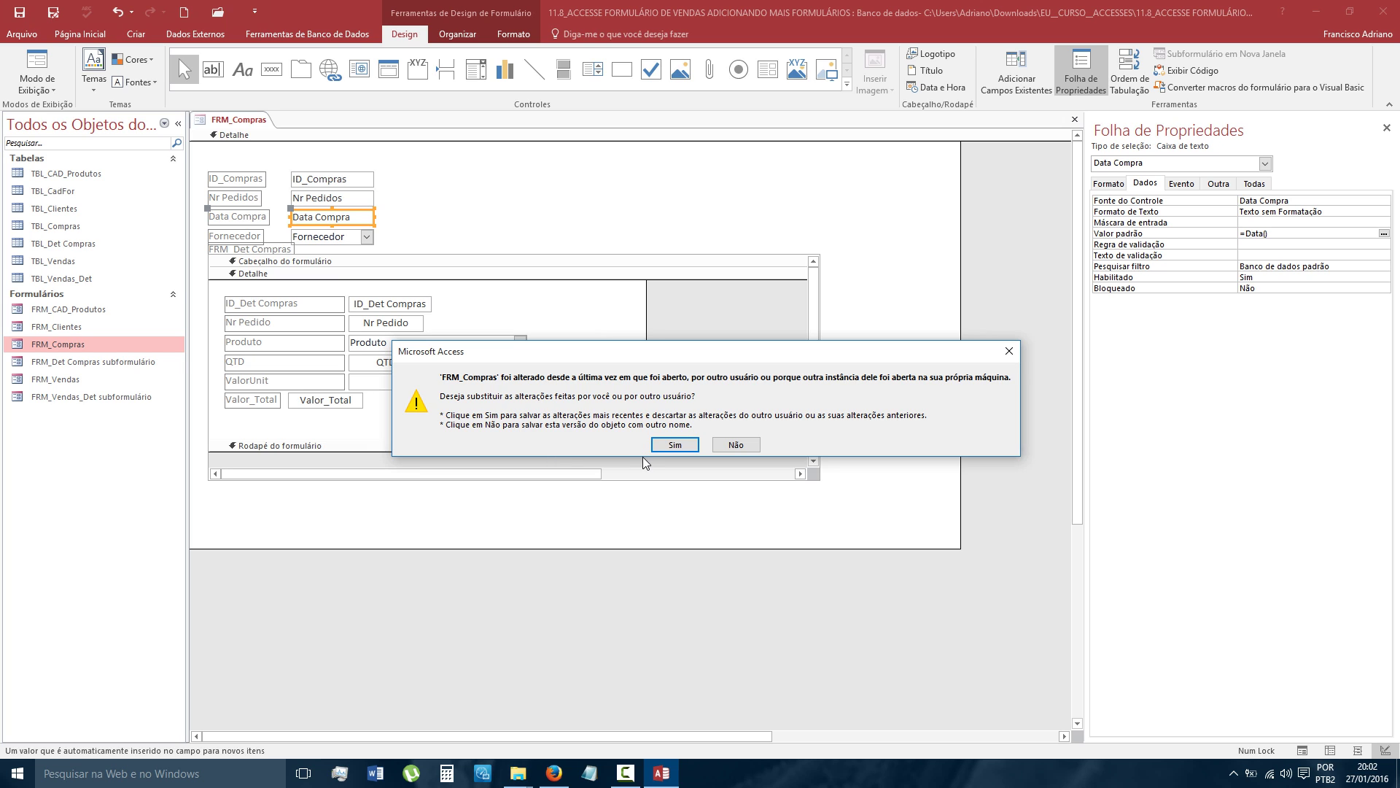
pyautogui.click(674, 445)
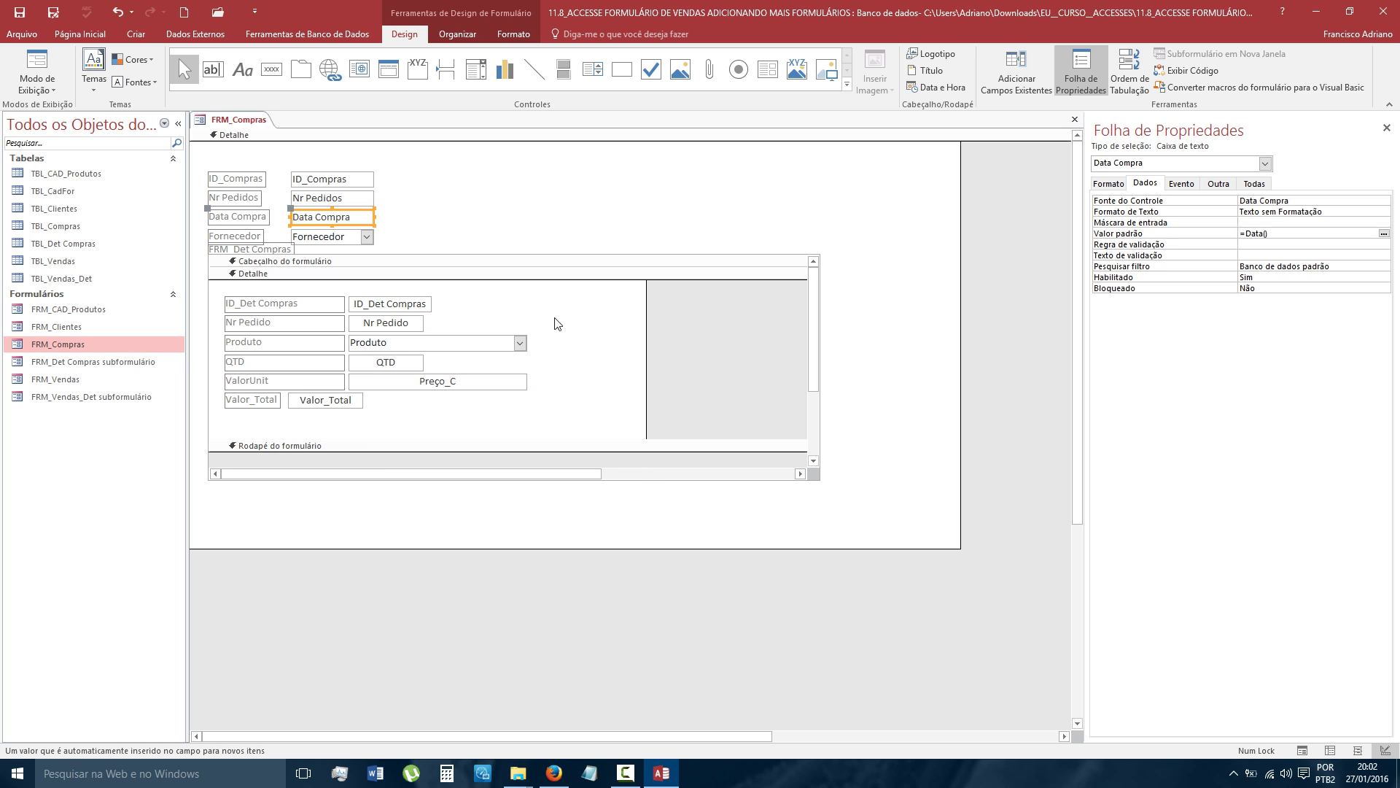
# - Show the form in Form view and start a new purchase with its order number and the supplier starting with Mineração Andra
pyautogui.click(37, 65)
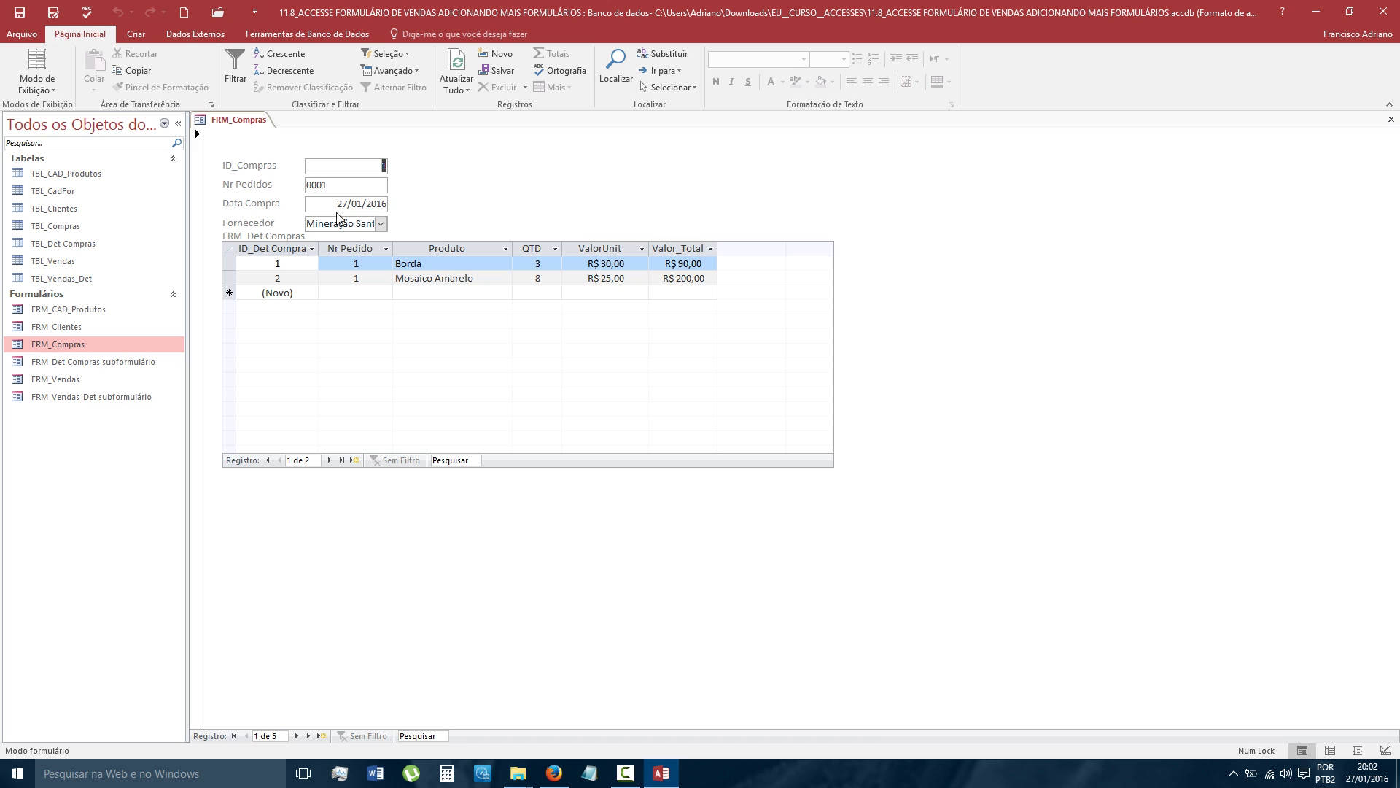
pyautogui.click(320, 736)
pyautogui.click(367, 183)
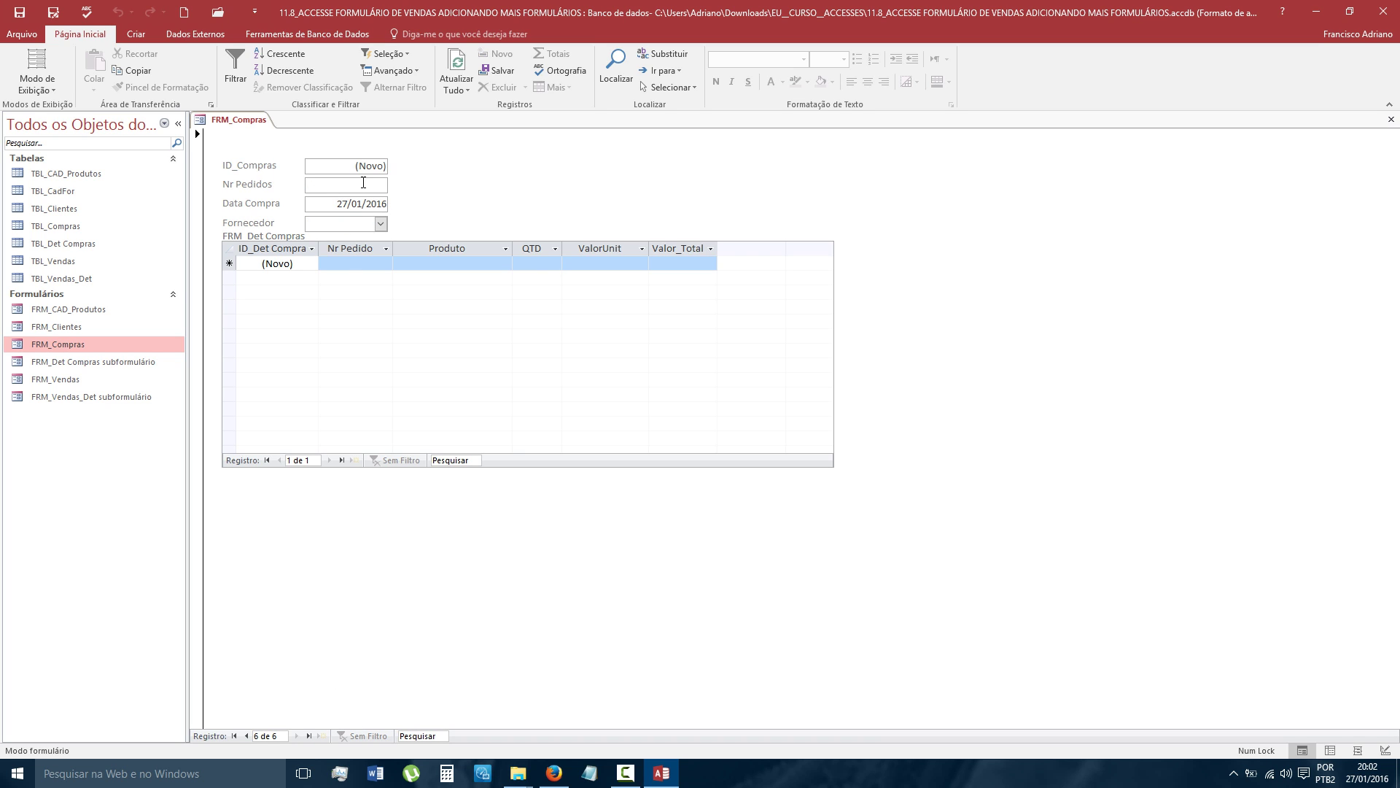
pyautogui.write('003')
pyautogui.click(380, 223)
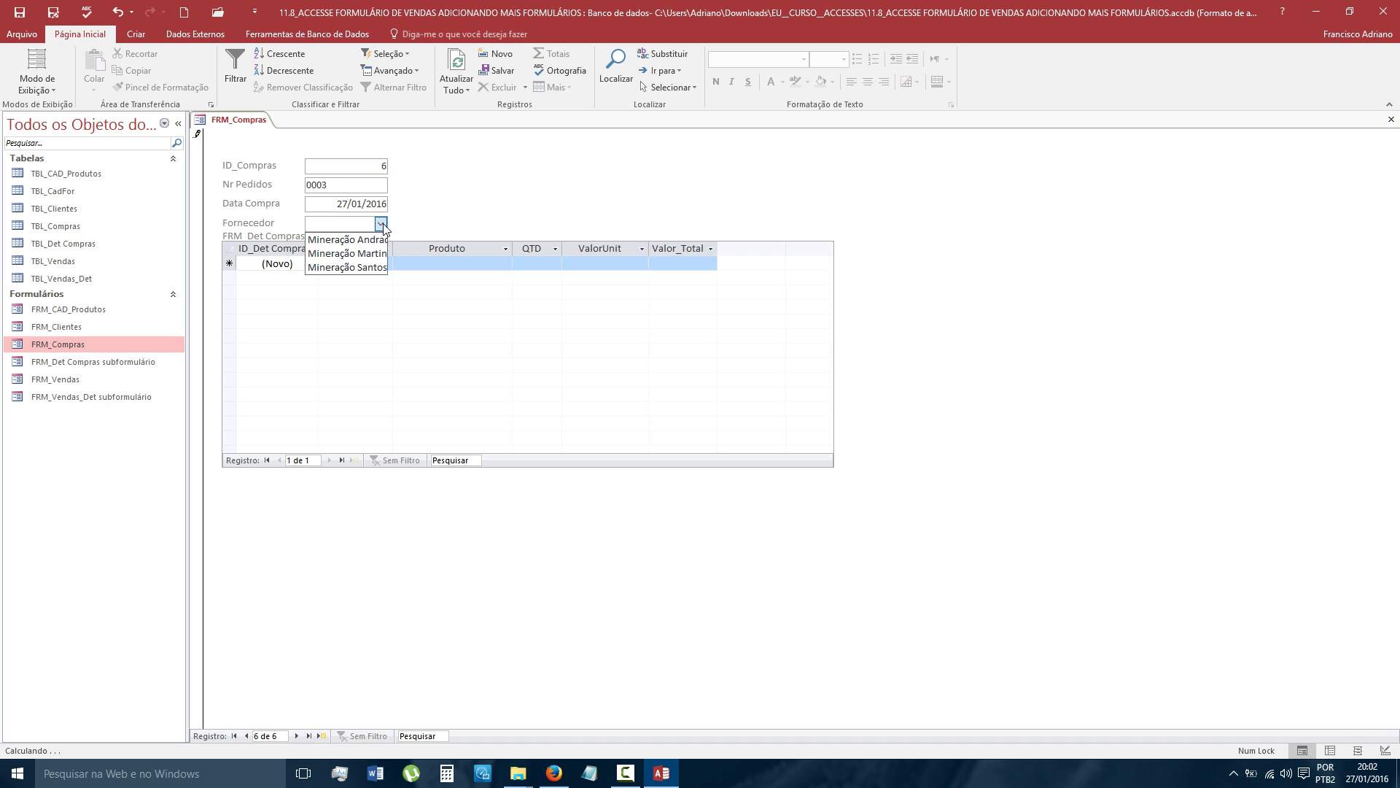
pyautogui.click(340, 239)
# - Enter the new purchase's detail row with product Mosaico Amarelo and quantity 15, and move on to the next row
pyautogui.click(356, 263)
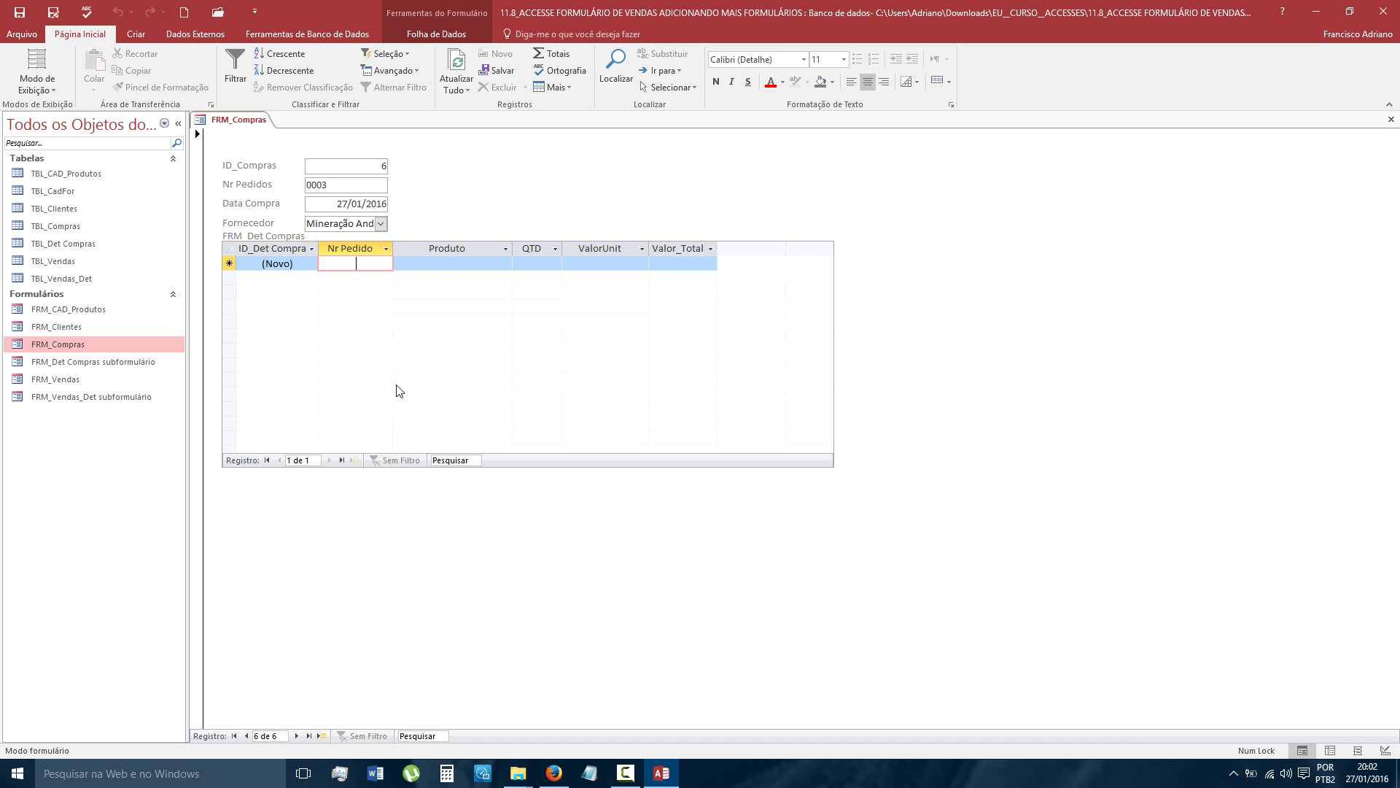
pyautogui.click(448, 264)
pyautogui.click(504, 264)
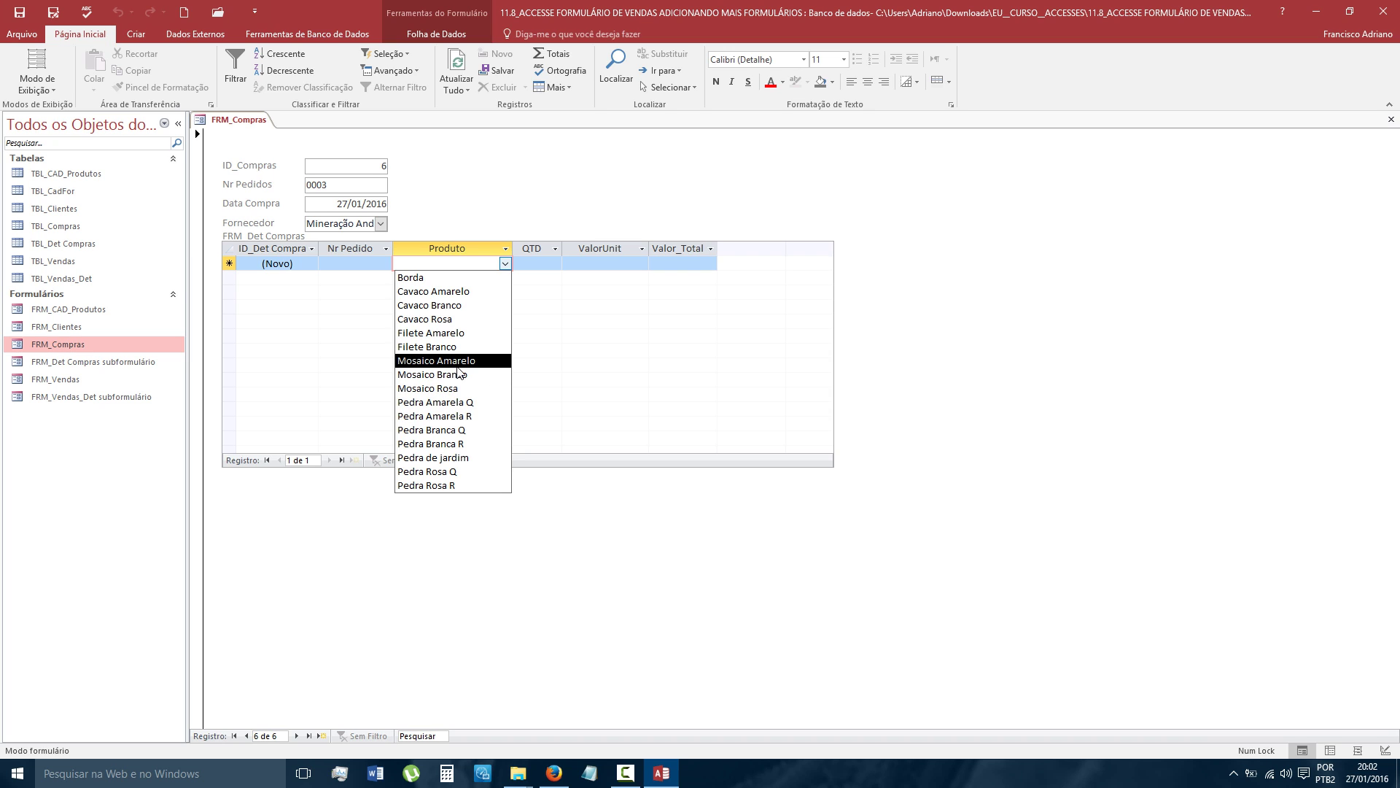
pyautogui.click(436, 360)
pyautogui.click(541, 267)
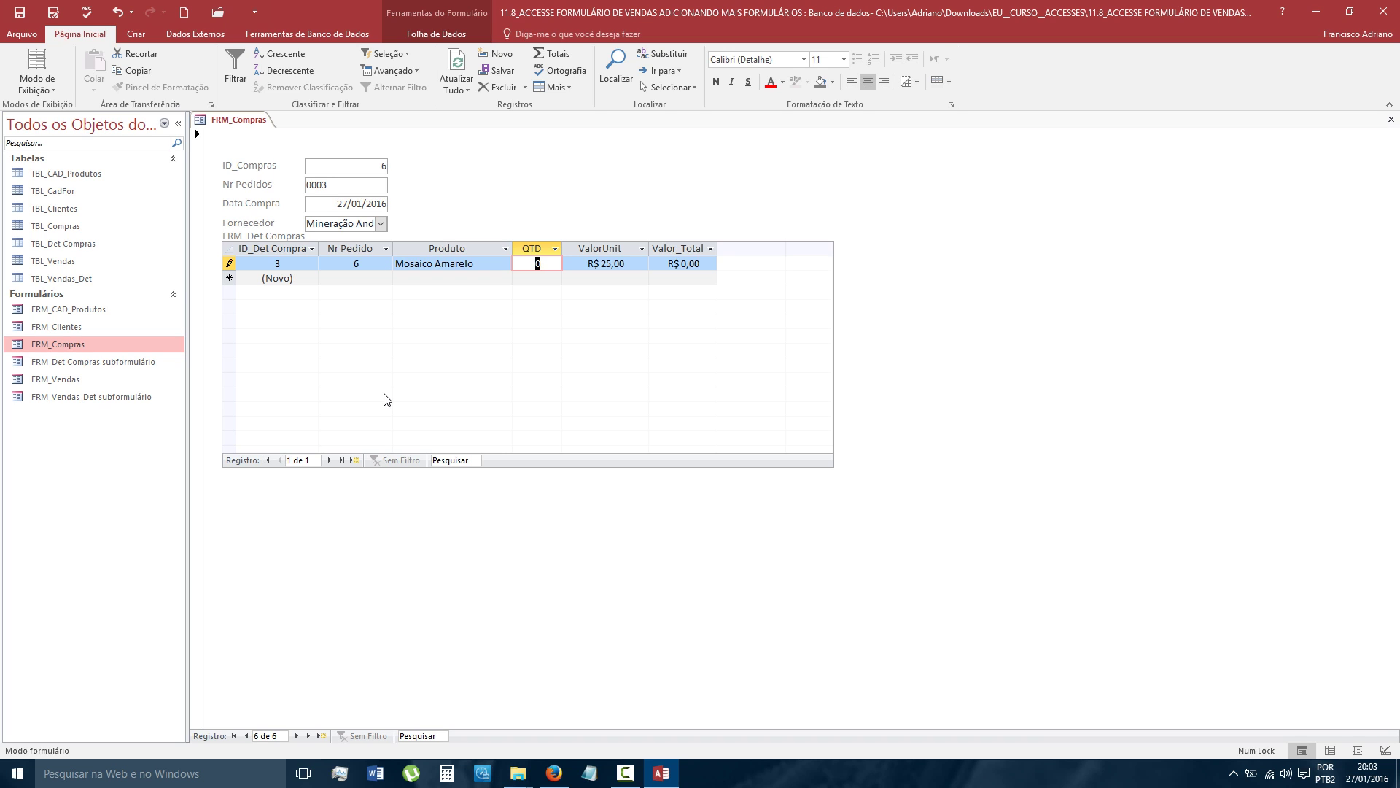
pyautogui.write('15')
pyautogui.press('Tab')
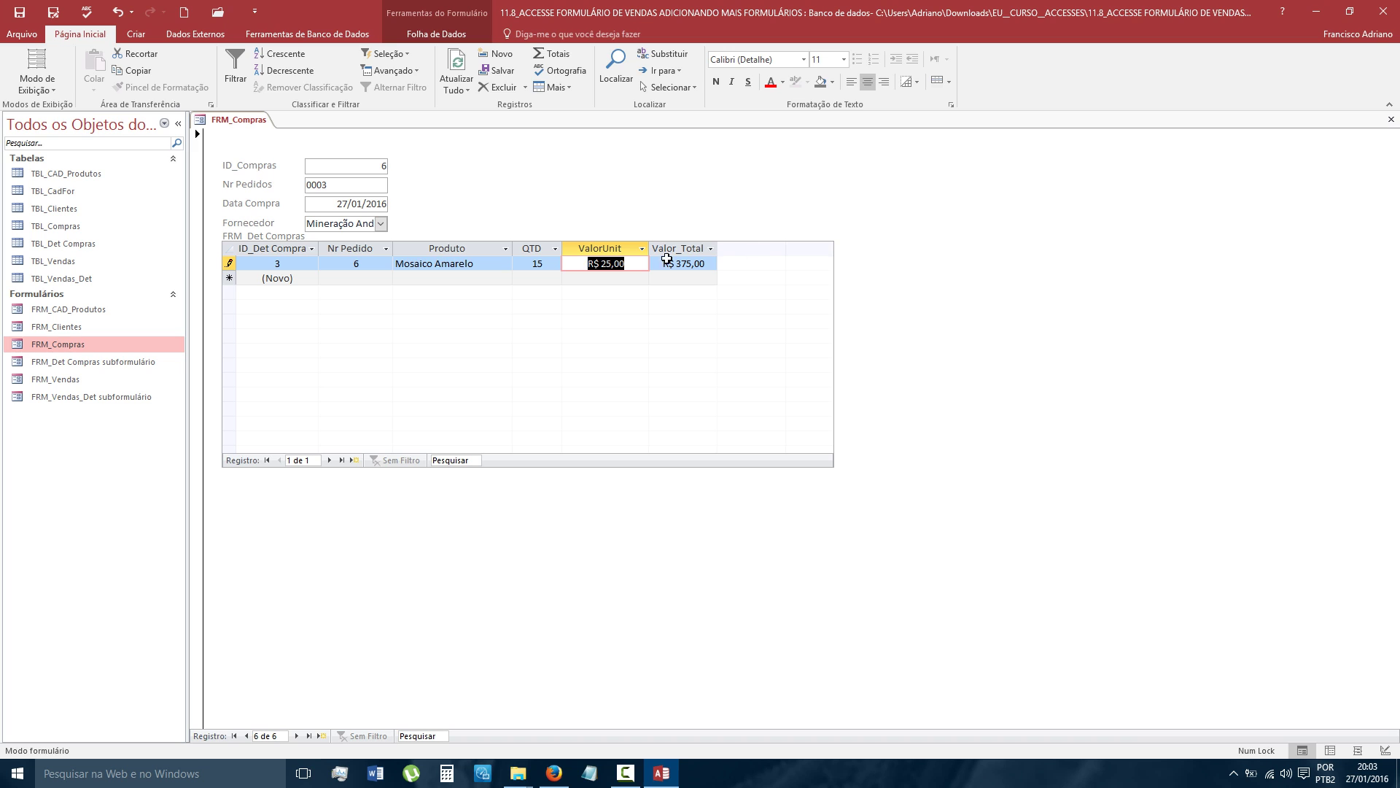
pyautogui.click(697, 263)
pyautogui.press('Down')
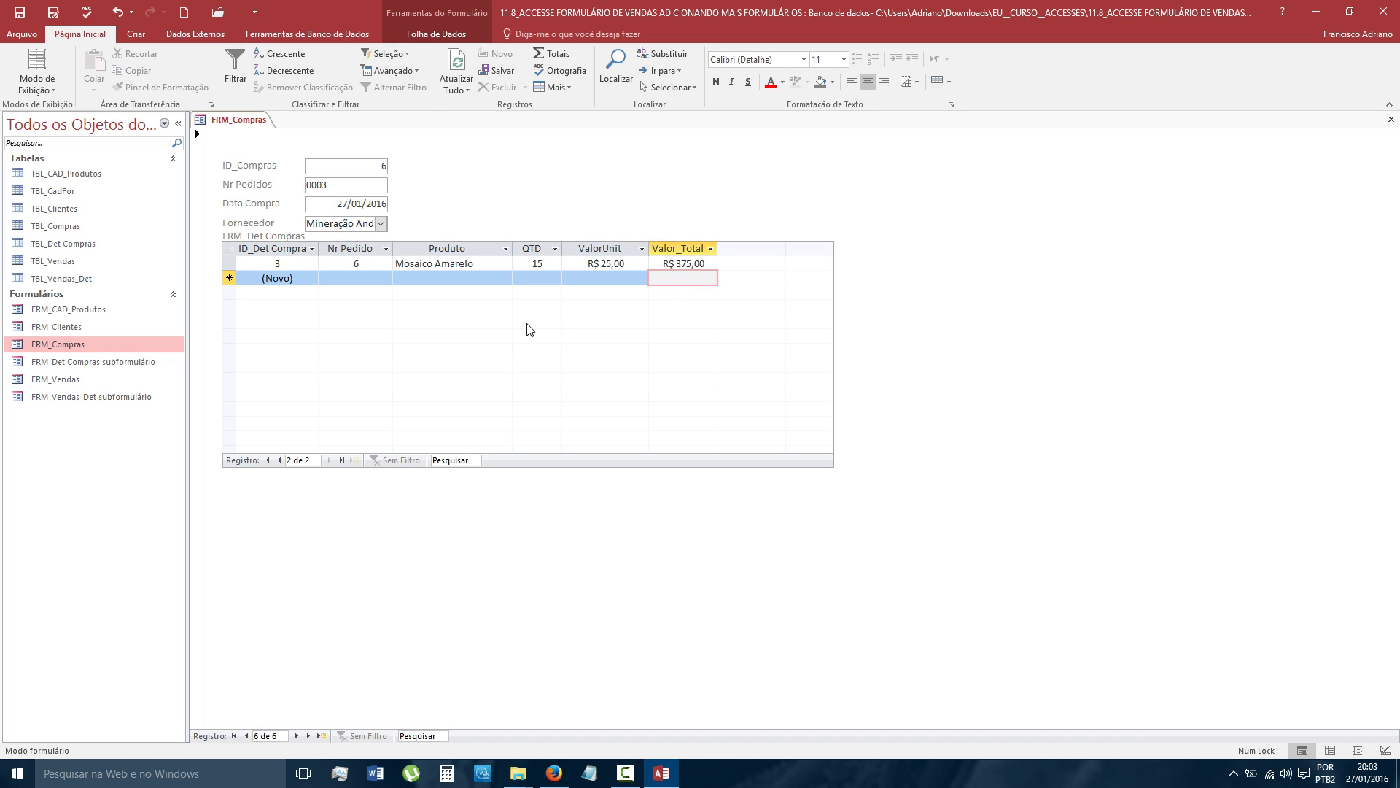